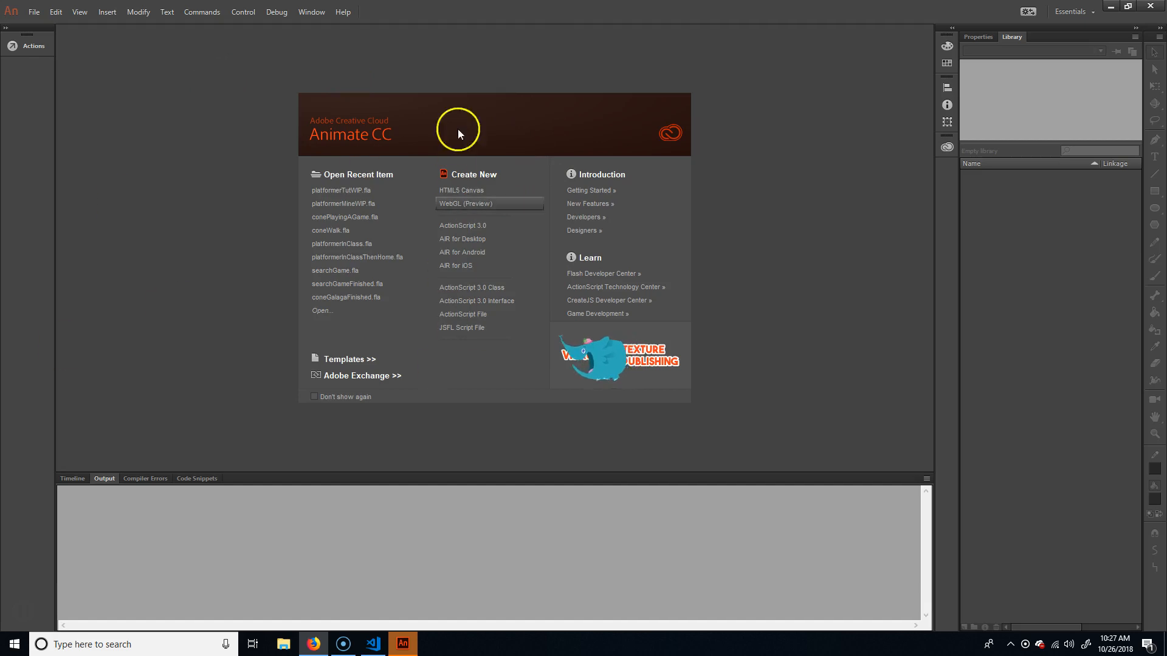
- Create a new HTML5 Canvas document
click(472, 191)
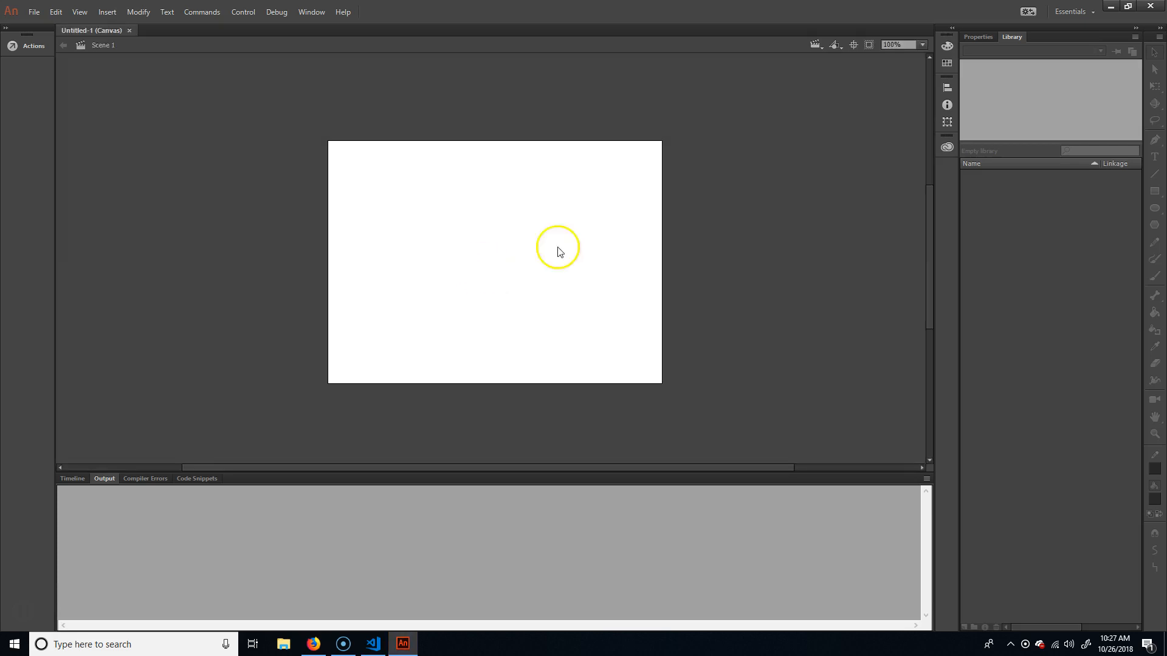
click(870, 122)
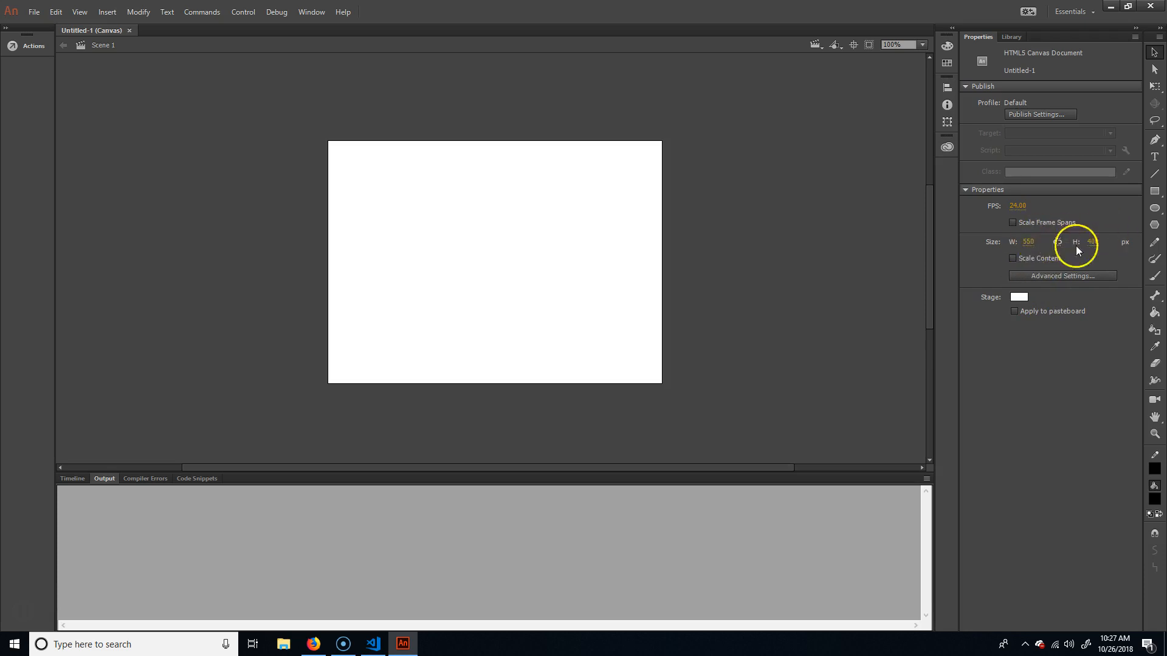
- Import photo_1.png through photo_9.png from the images folder on the Desktop into the library
click(33, 12)
mouse_move(100, 202)
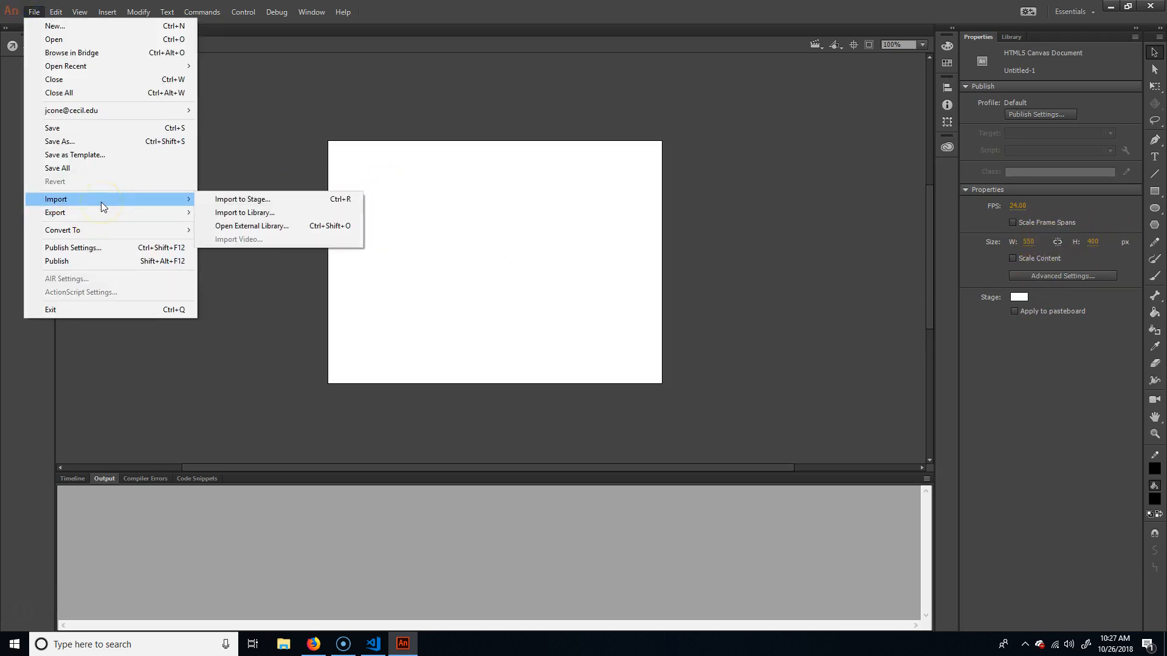
click(260, 214)
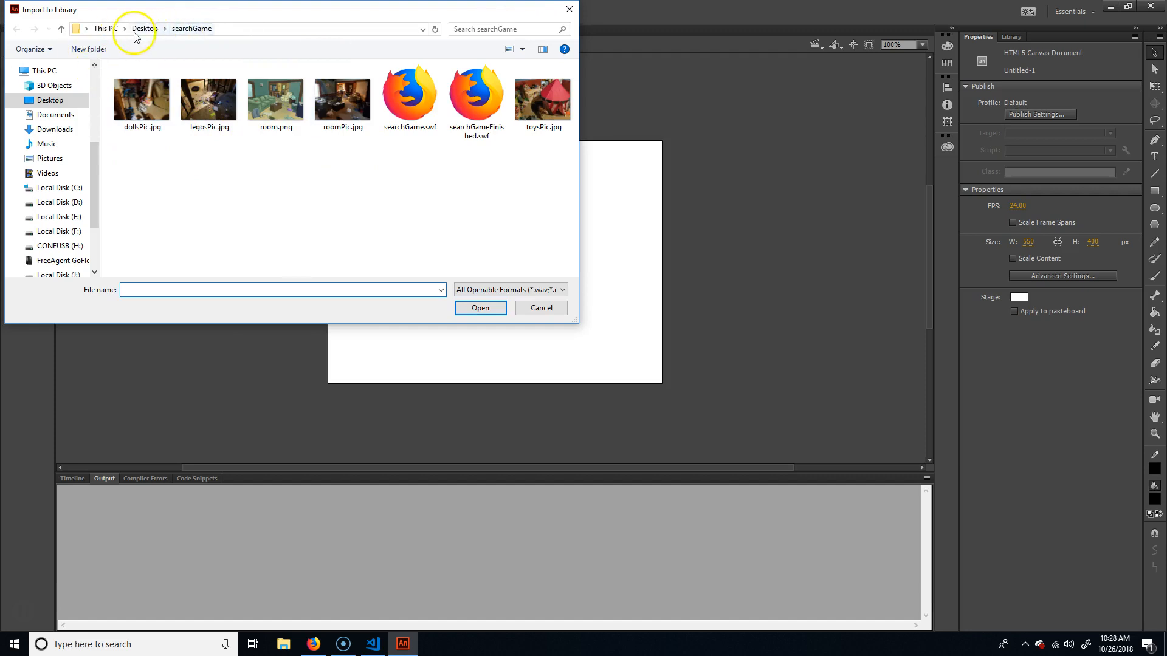
click(144, 28)
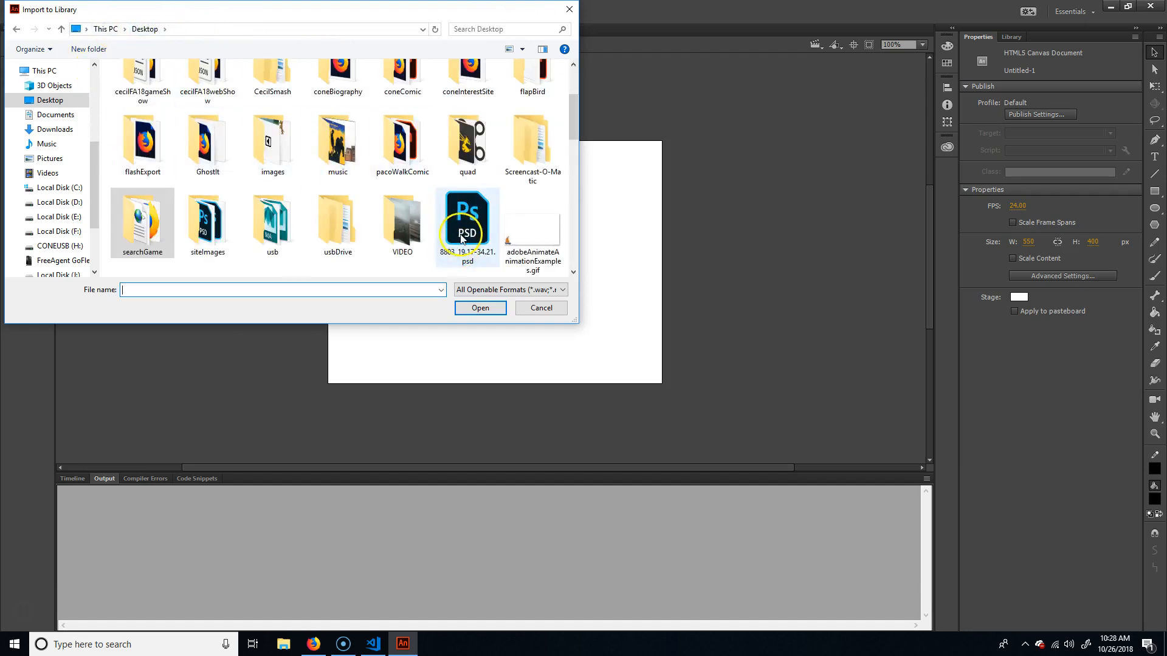
scroll(398, 185, down, 1)
scroll(400, 183, up, 1)
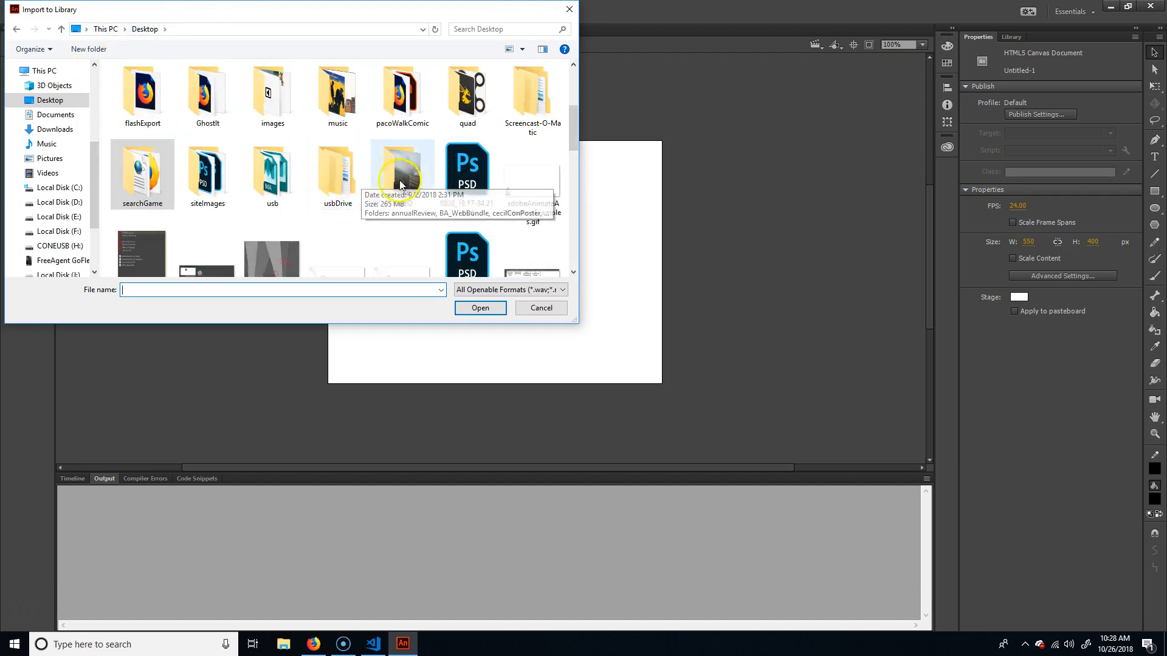
scroll(403, 184, up, 1)
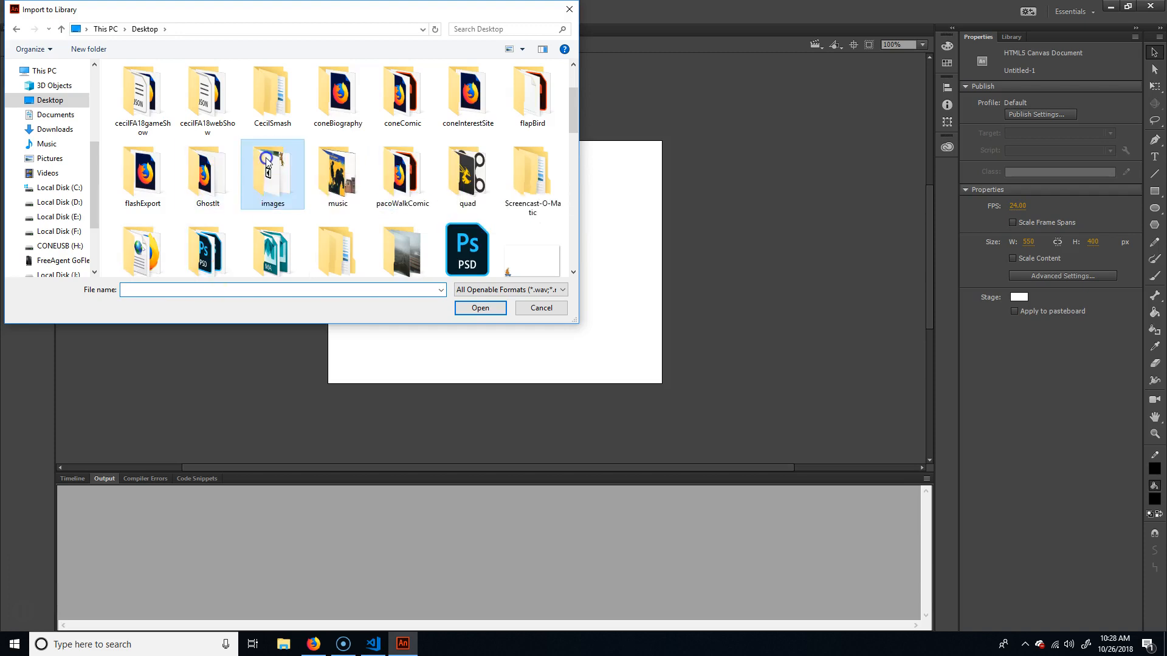
double_click(273, 182)
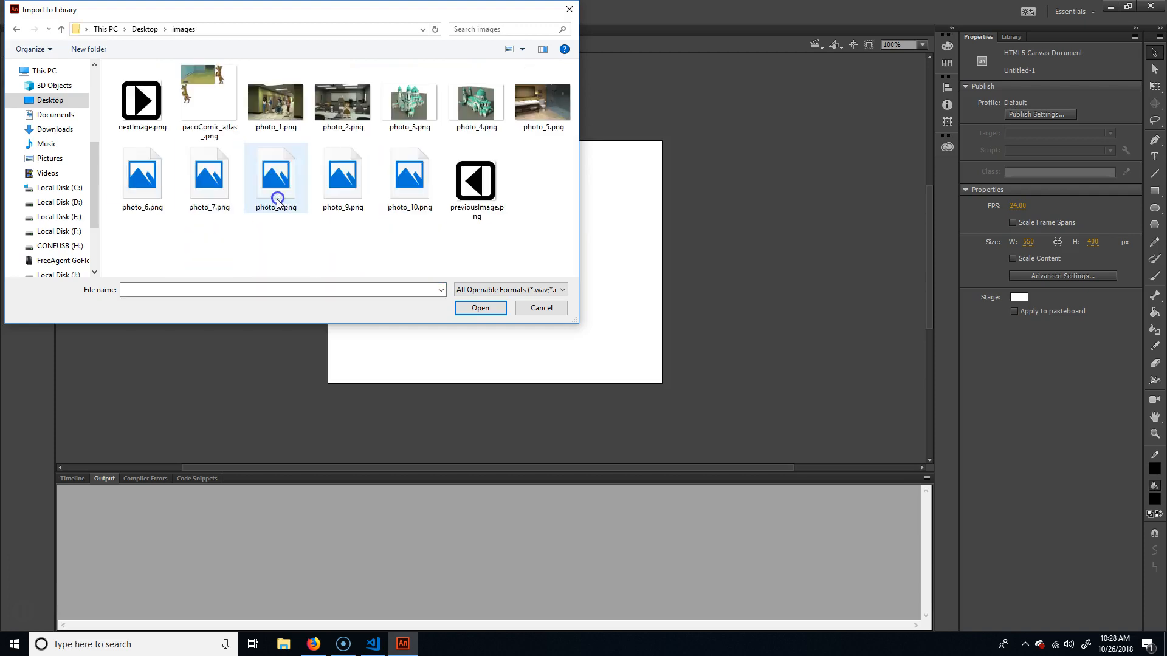
click(274, 100)
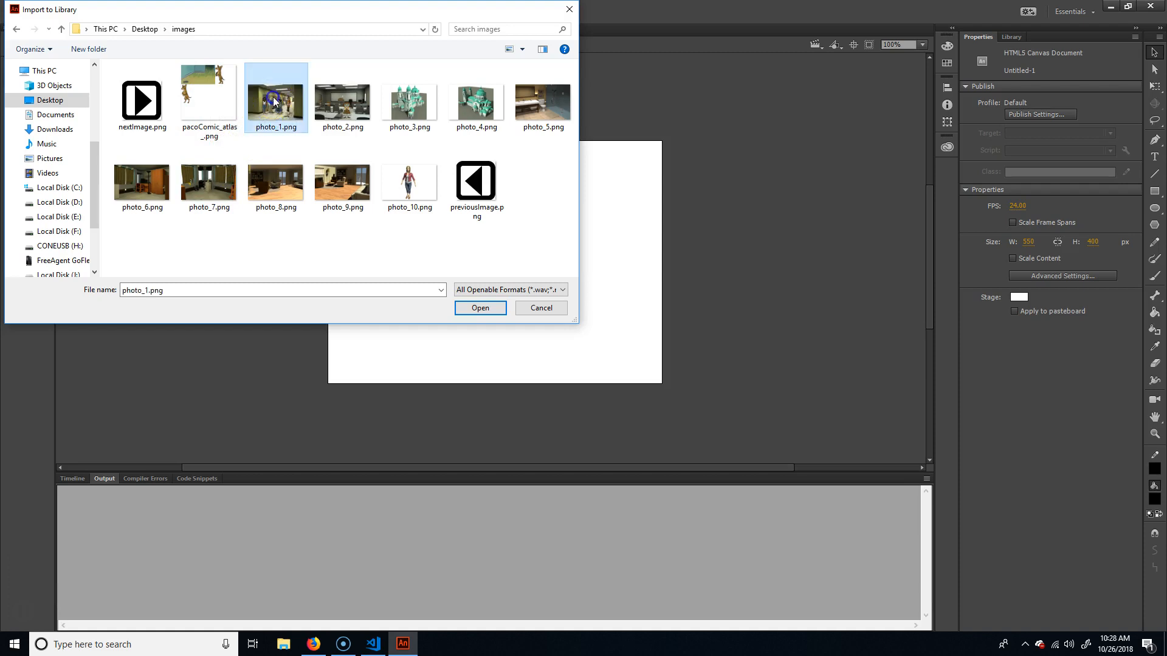
shift+click(345, 182)
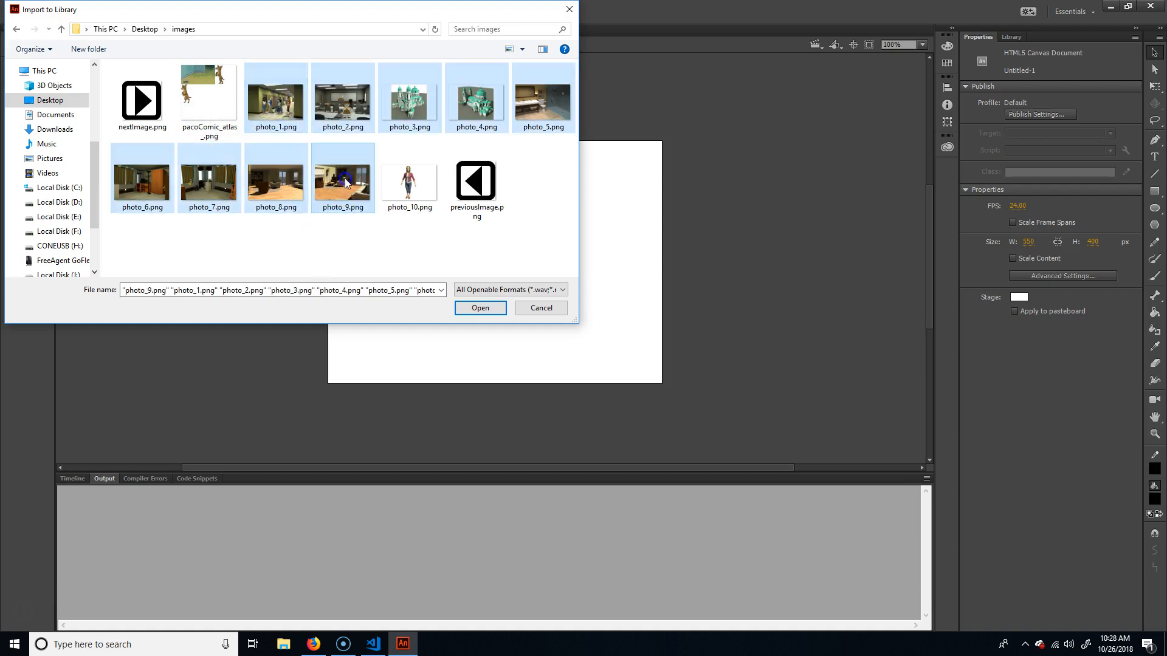
click(481, 308)
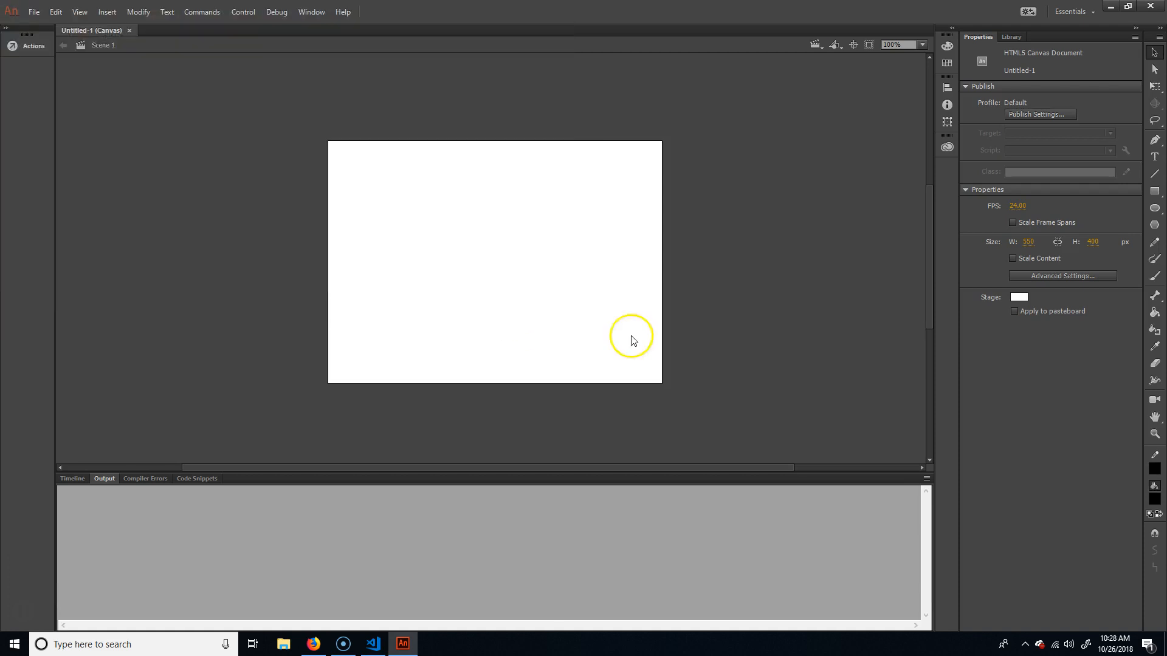
- Preview the imported photos in the library one after another
click(1012, 37)
click(1002, 176)
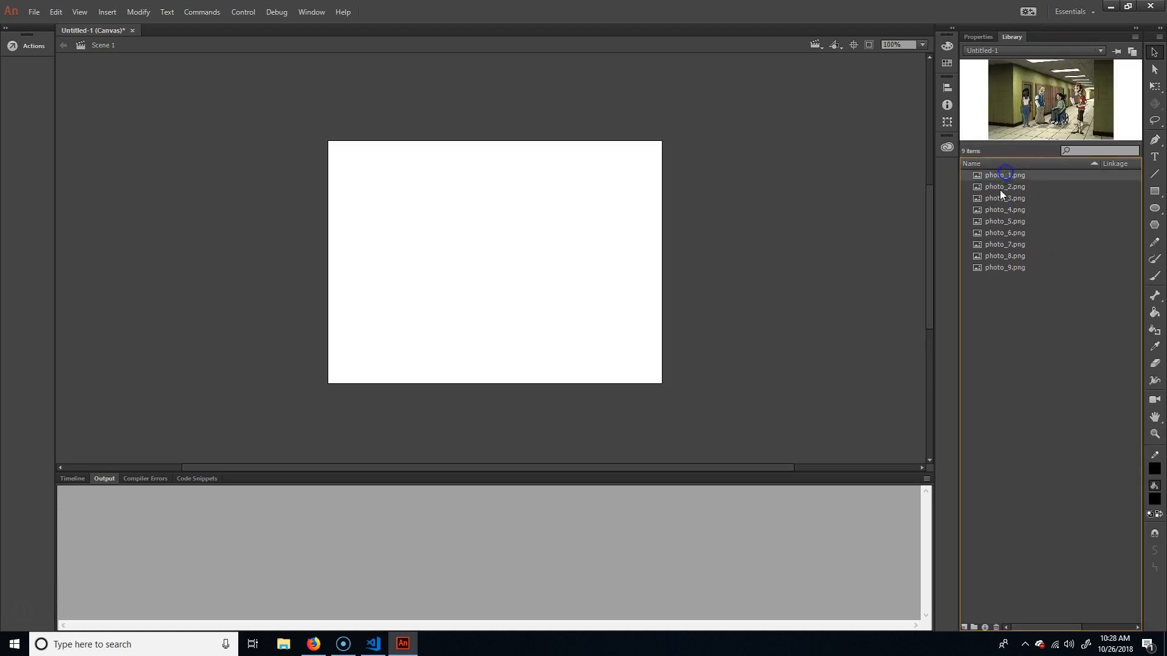
click(997, 199)
click(998, 211)
click(1003, 256)
click(1004, 267)
click(1007, 245)
click(1011, 222)
click(1011, 199)
click(1012, 185)
click(1012, 173)
- Rename Layer_1 in the timeline as images
click(73, 479)
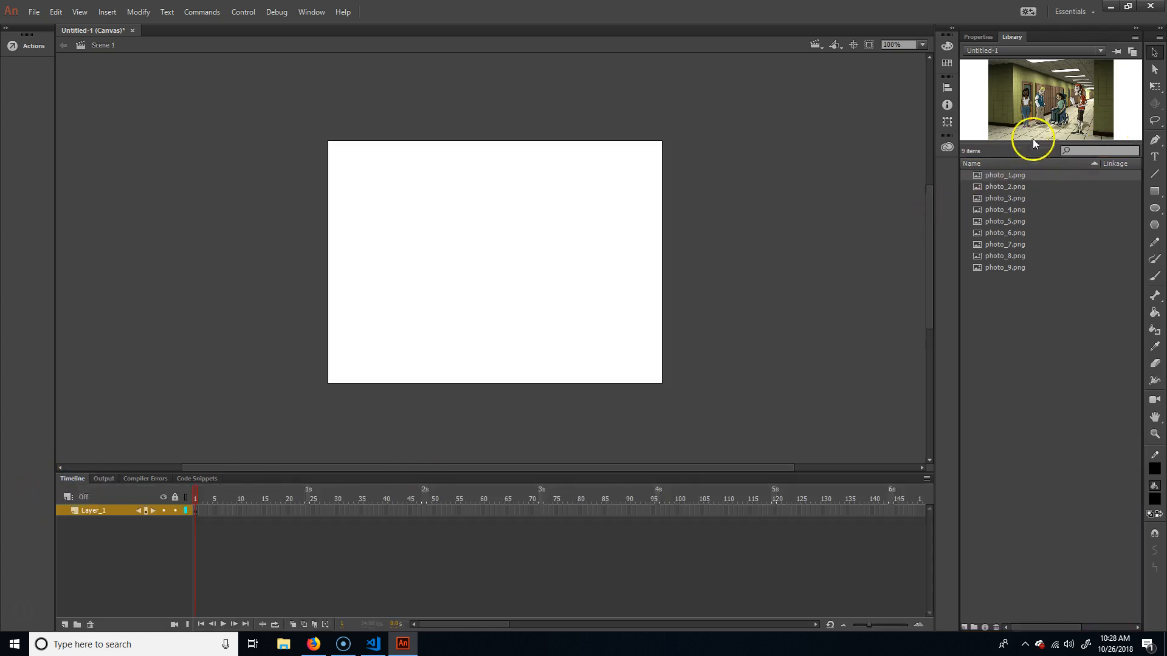
double_click(90, 510)
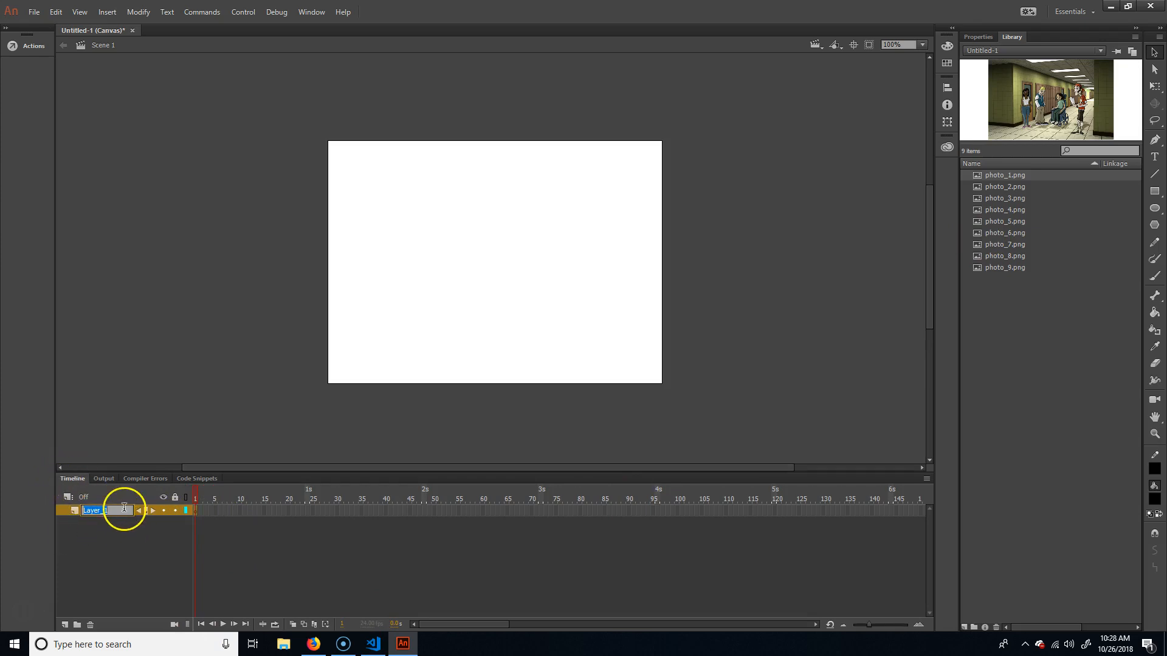
text(images)
- Place photo_1.png from the library on the stage, aligned with the stage's upper-left corner at X 0, Y 0
drag(1008, 174, 505, 271)
mouse_move(455, 227)
mouse_down()
mouse_move(489, 243)
mouse_move(459, 230)
mouse_up()
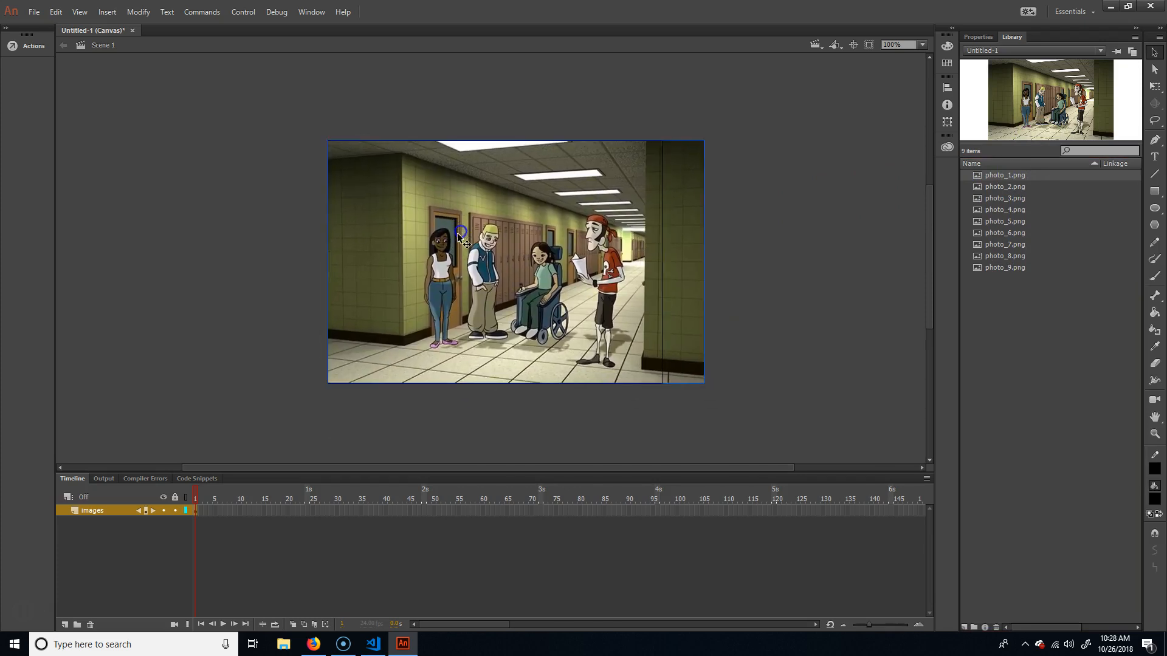
drag(558, 254, 513, 258)
- Check the pixel dimensions of photo_1.png in its bitmap properties
right_click(1012, 175)
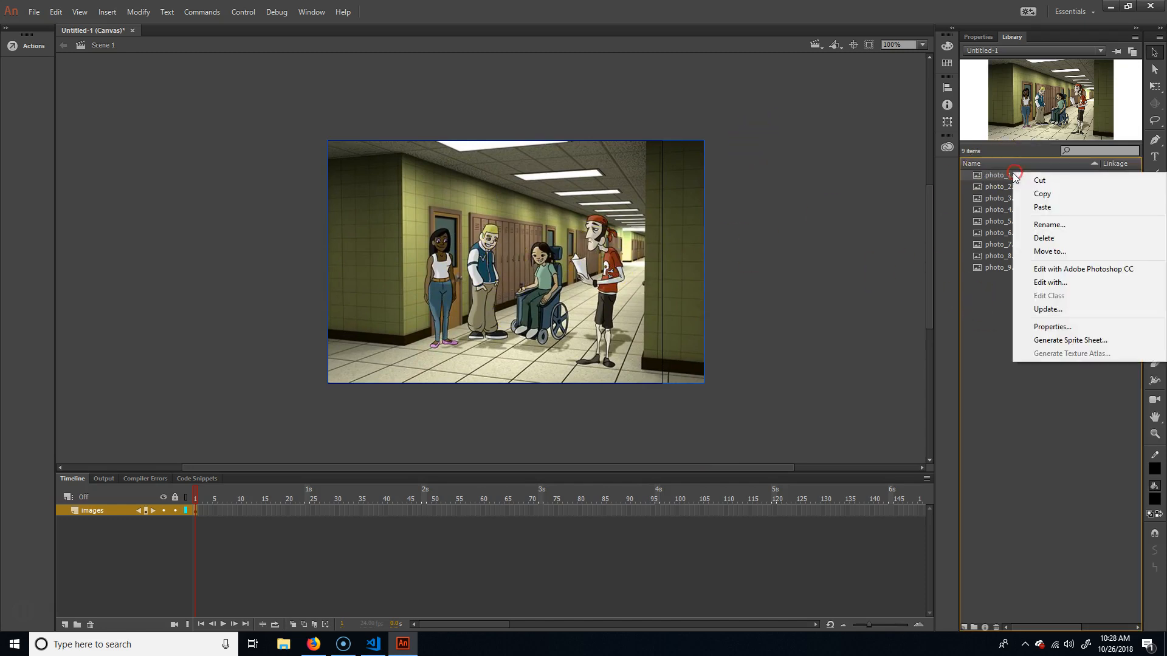
click(1068, 327)
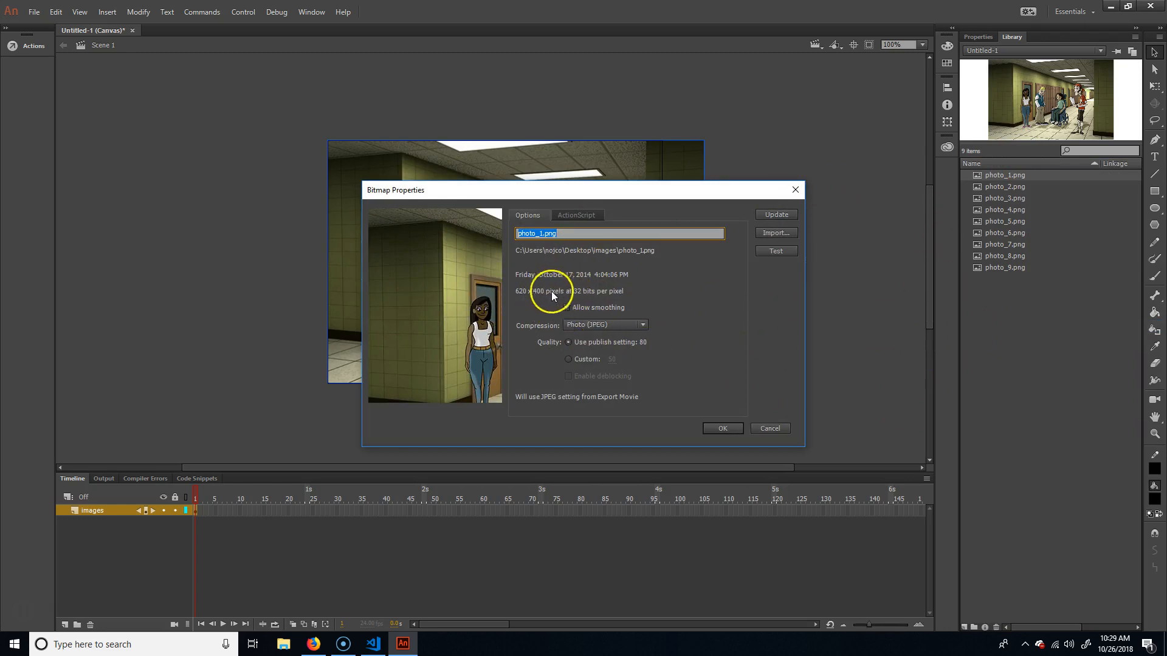
click(764, 430)
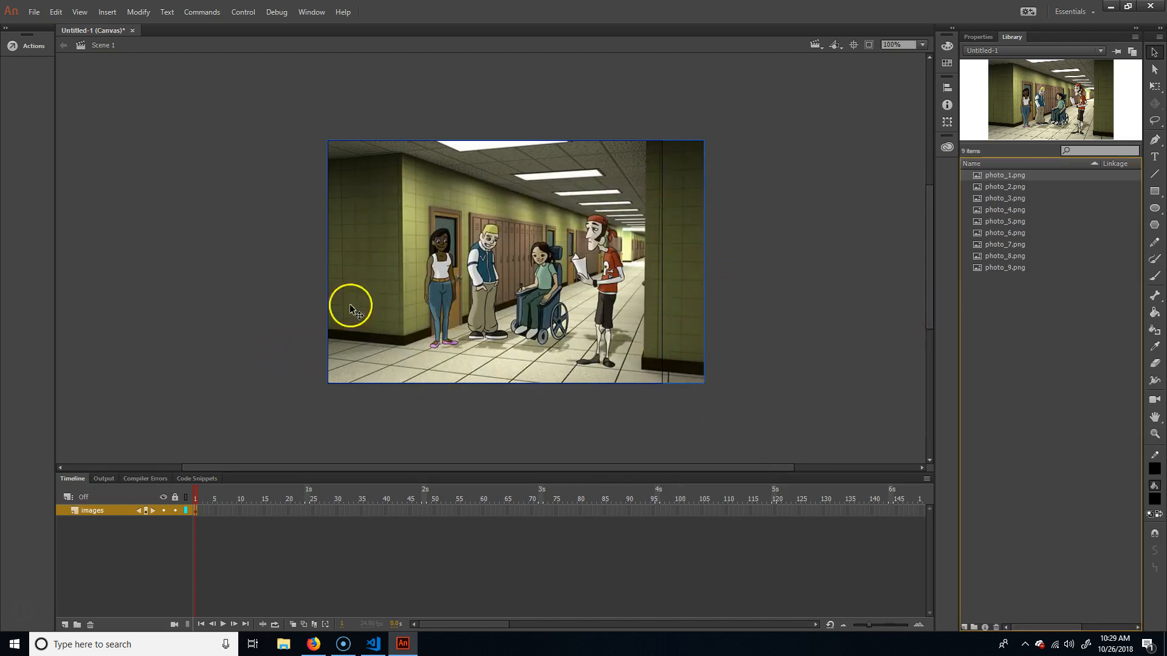
- Set the stage width to 620 px to match the photo
click(977, 36)
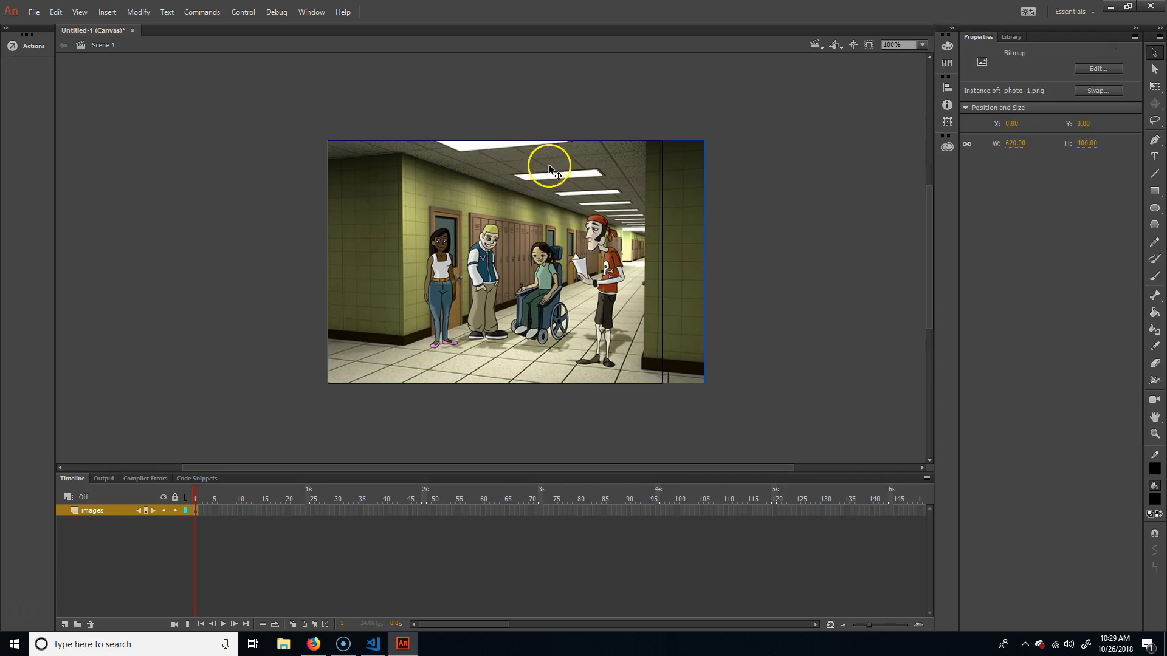
click(759, 215)
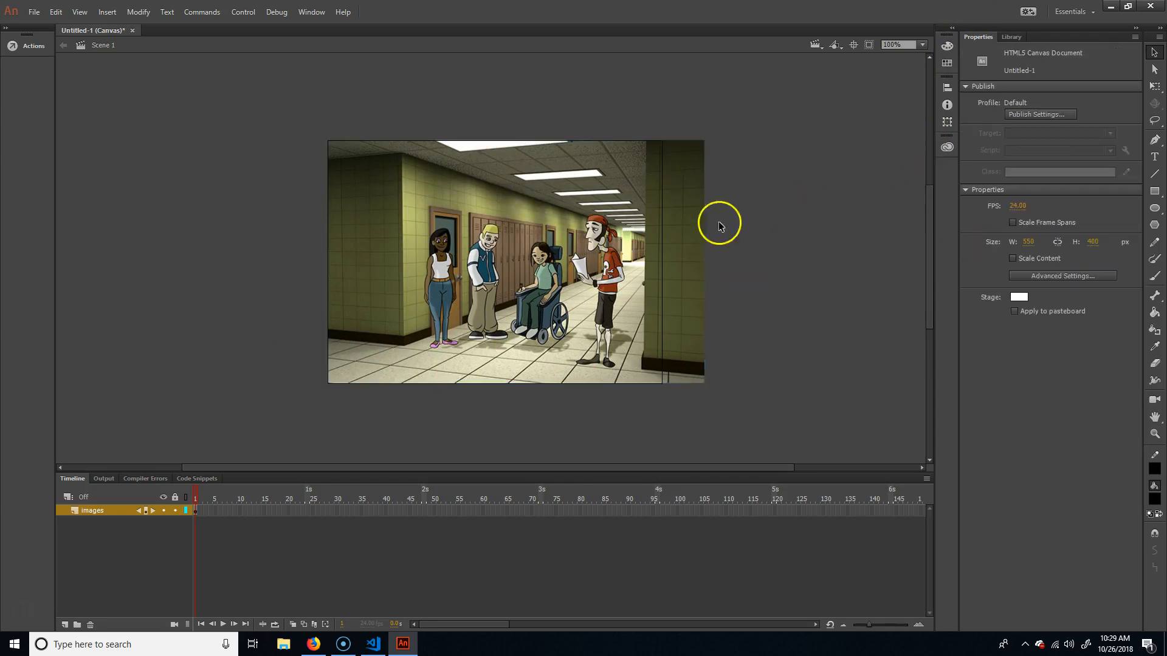
click(1028, 242)
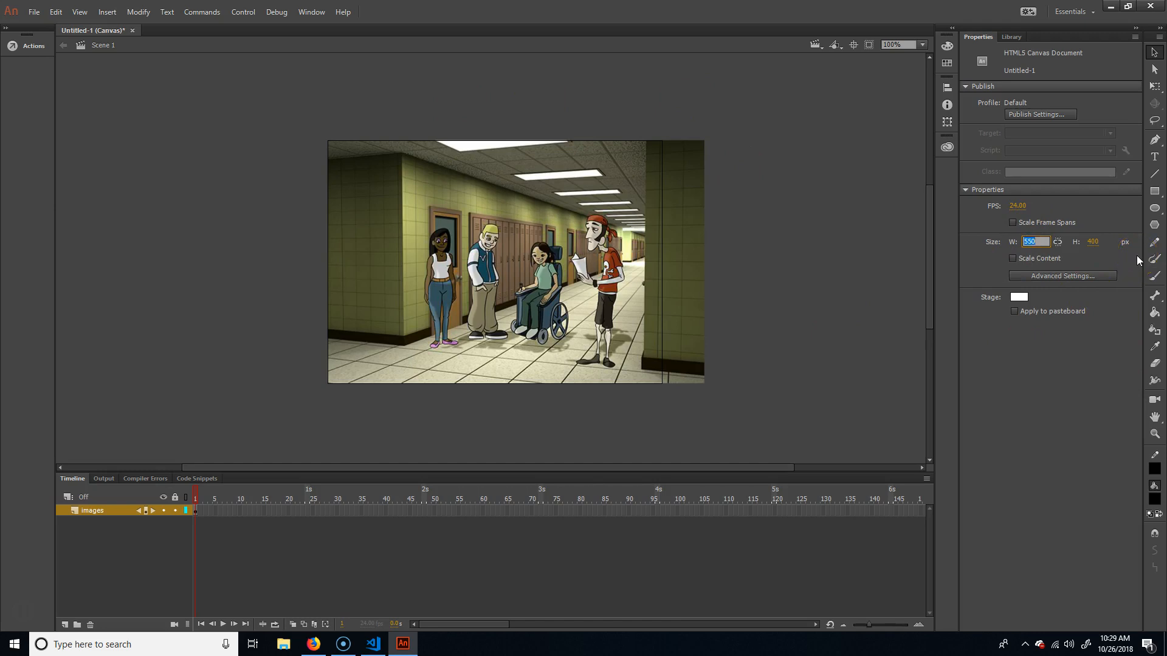
key(Return)
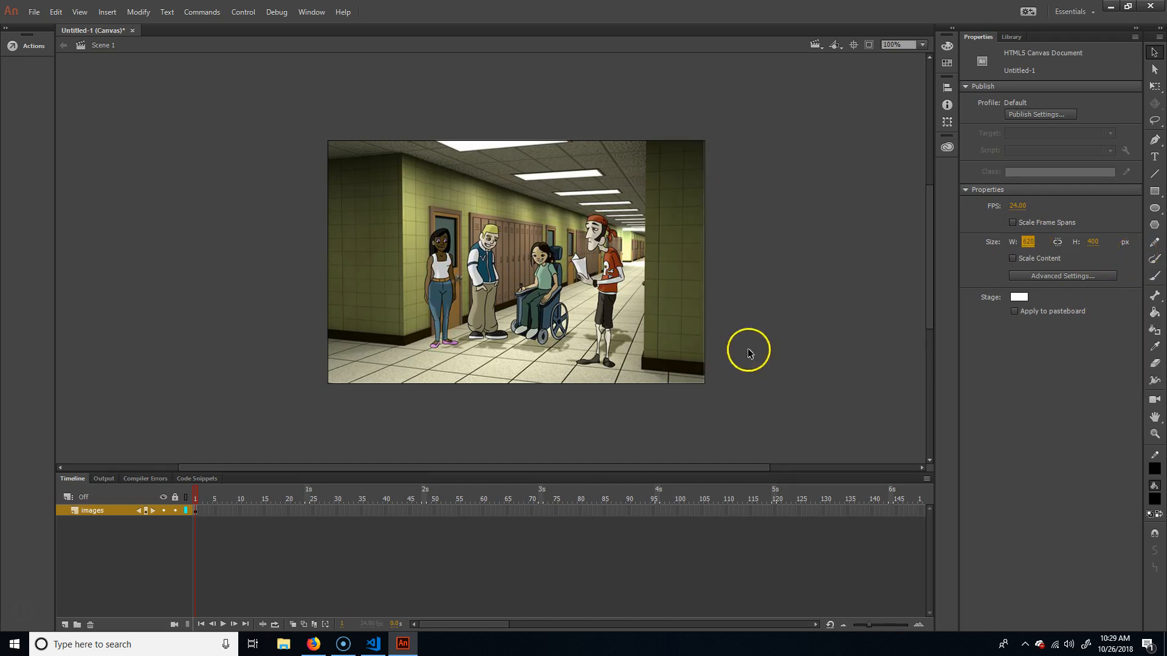
- Change the stage background to dark gray, temporarily moving the photo aside to check the stage and undoing each move
drag(633, 258, 68, 392)
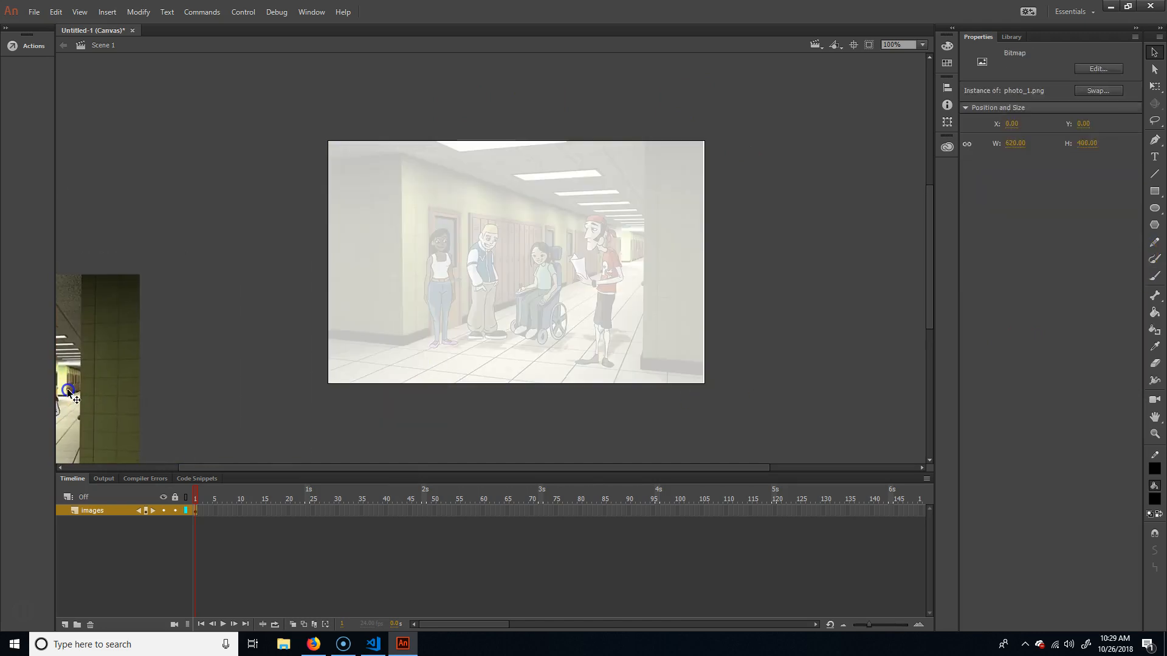
key(ctrl+z)
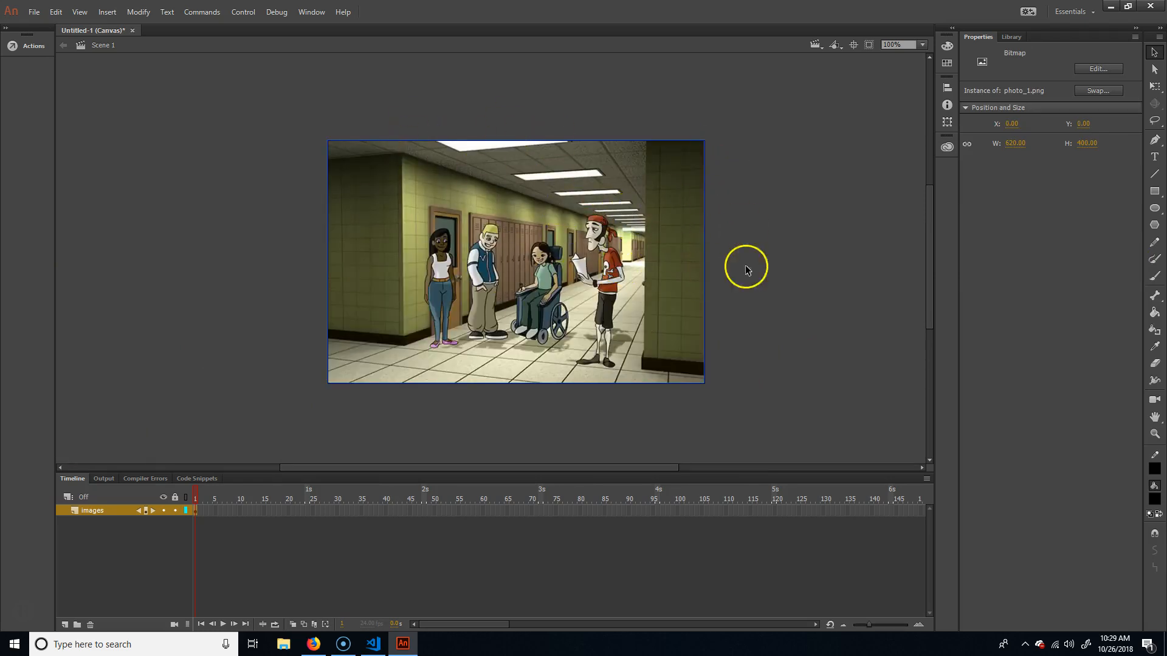
click(778, 273)
click(1018, 297)
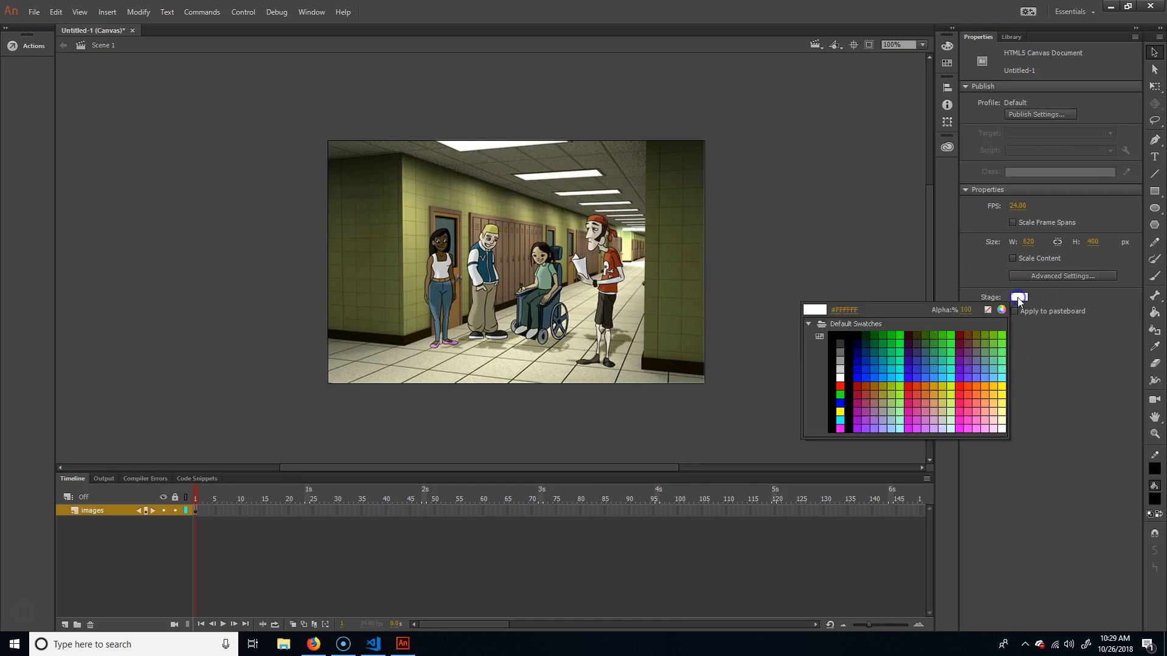
click(843, 344)
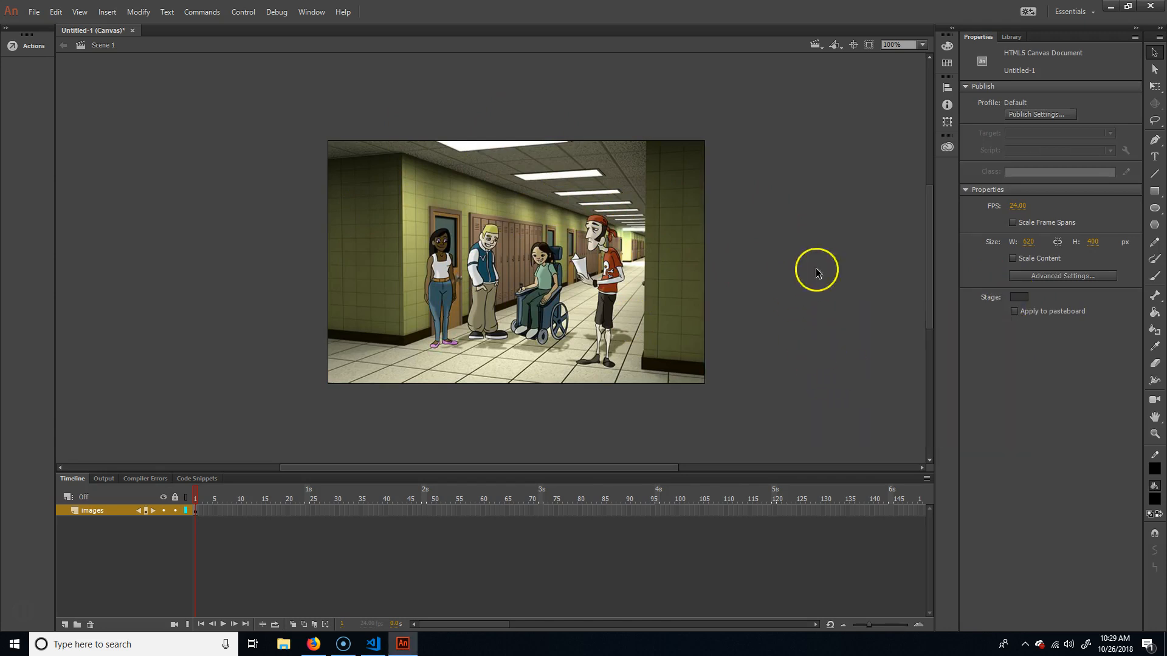
drag(384, 262, 214, 302)
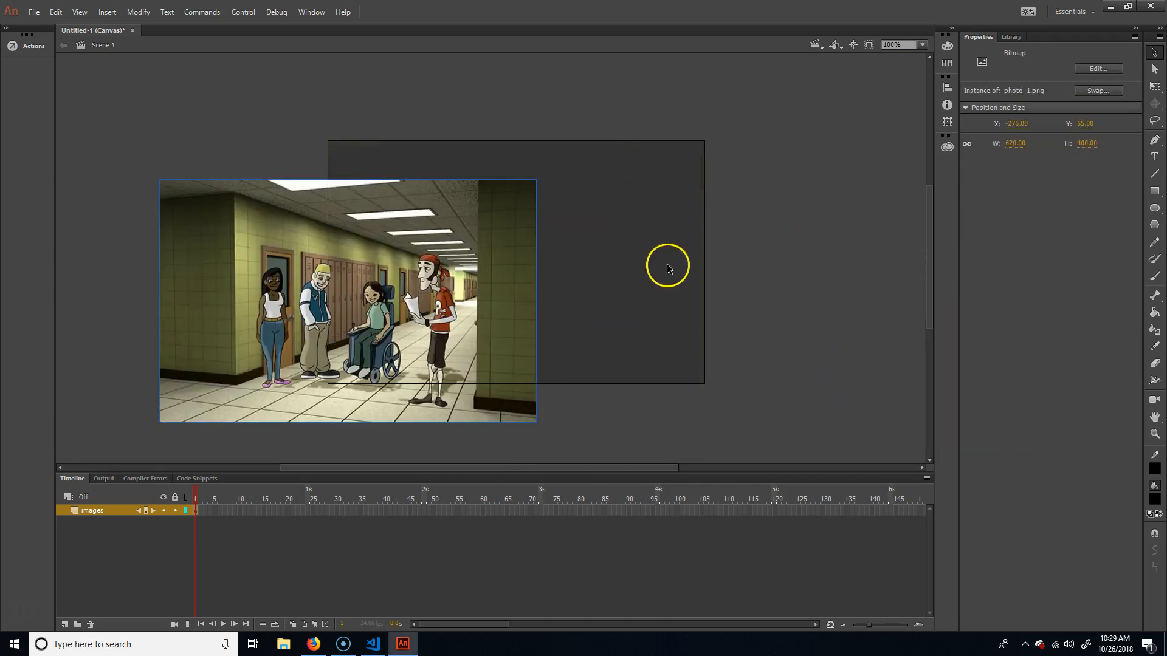
key(ctrl+z)
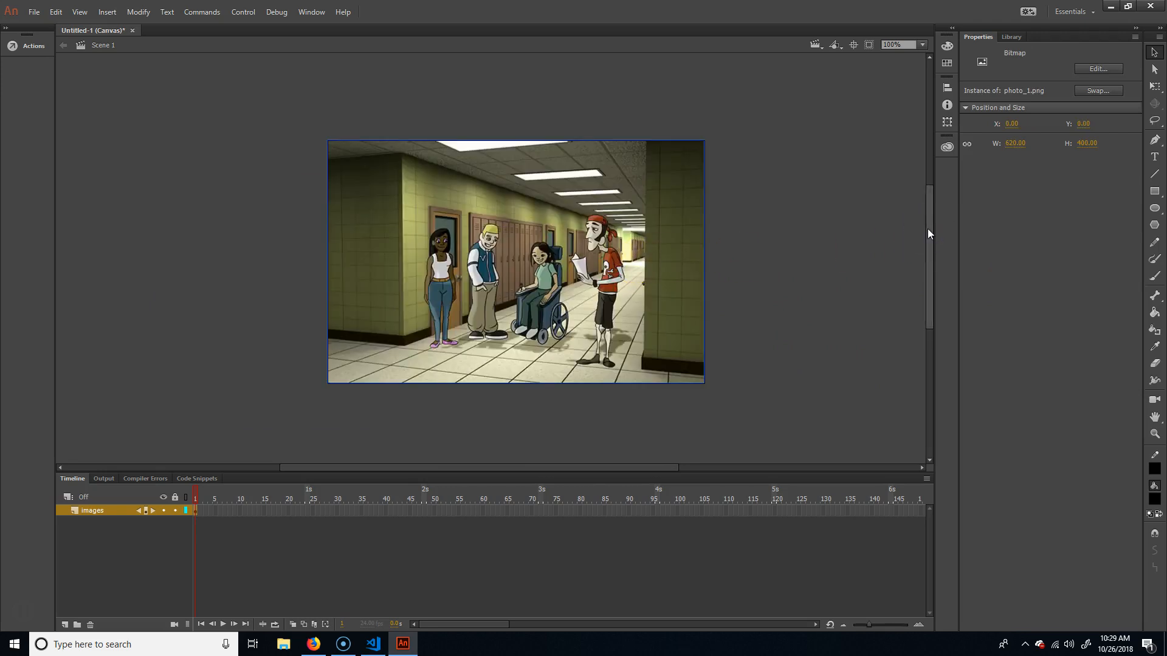
- Insert a blank keyframe at frame 2 of the images layer
click(201, 511)
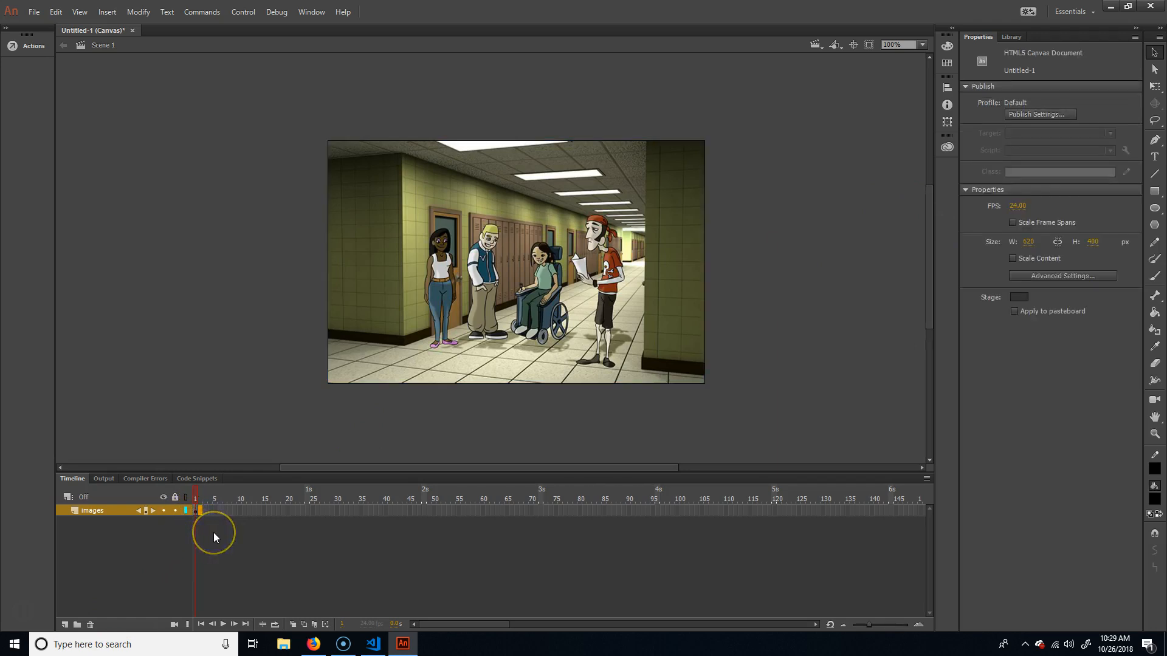
click(201, 511)
click(202, 512)
right_click(201, 512)
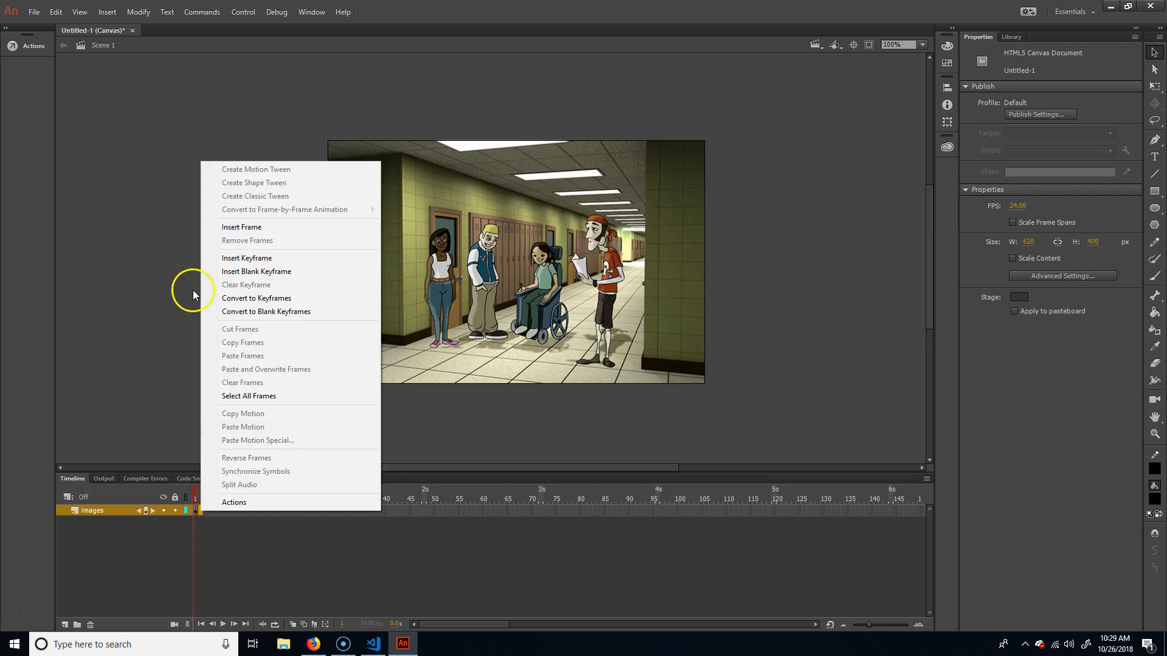
click(275, 272)
- Add blank keyframes at frames 3, 4 and 5 of the images layer
click(206, 511)
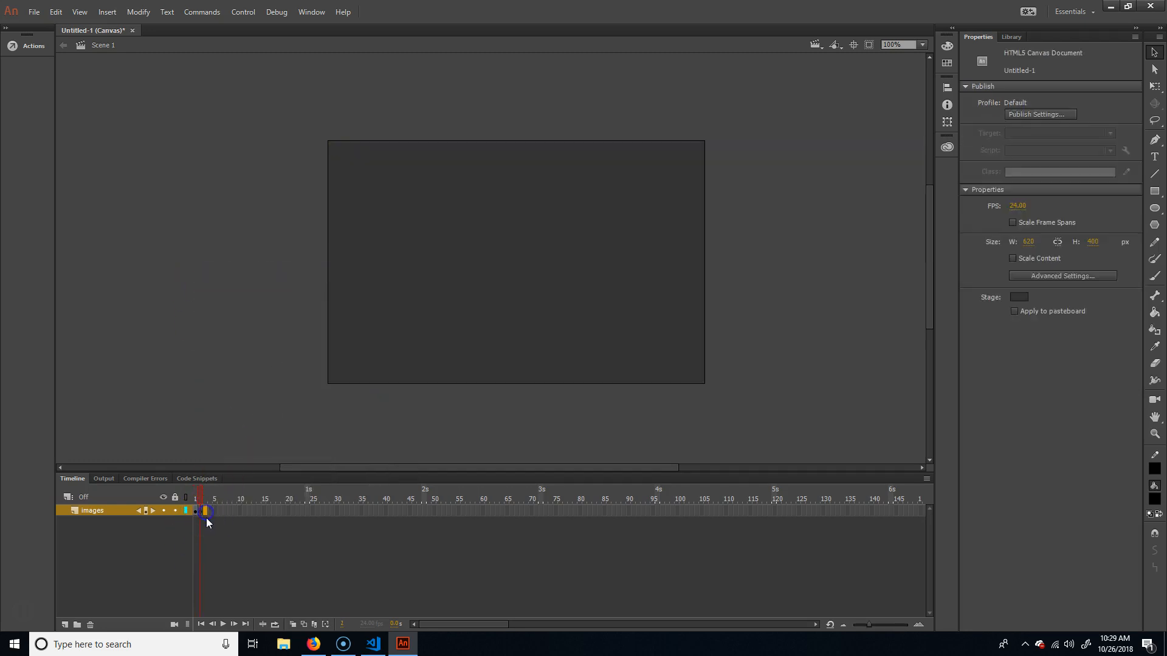
click(206, 511)
key(F7)
click(210, 514)
key(F7)
click(214, 512)
- Place photo_2.png from the library on the stage at frame 2, aligned with the stage edges
drag(214, 497, 194, 499)
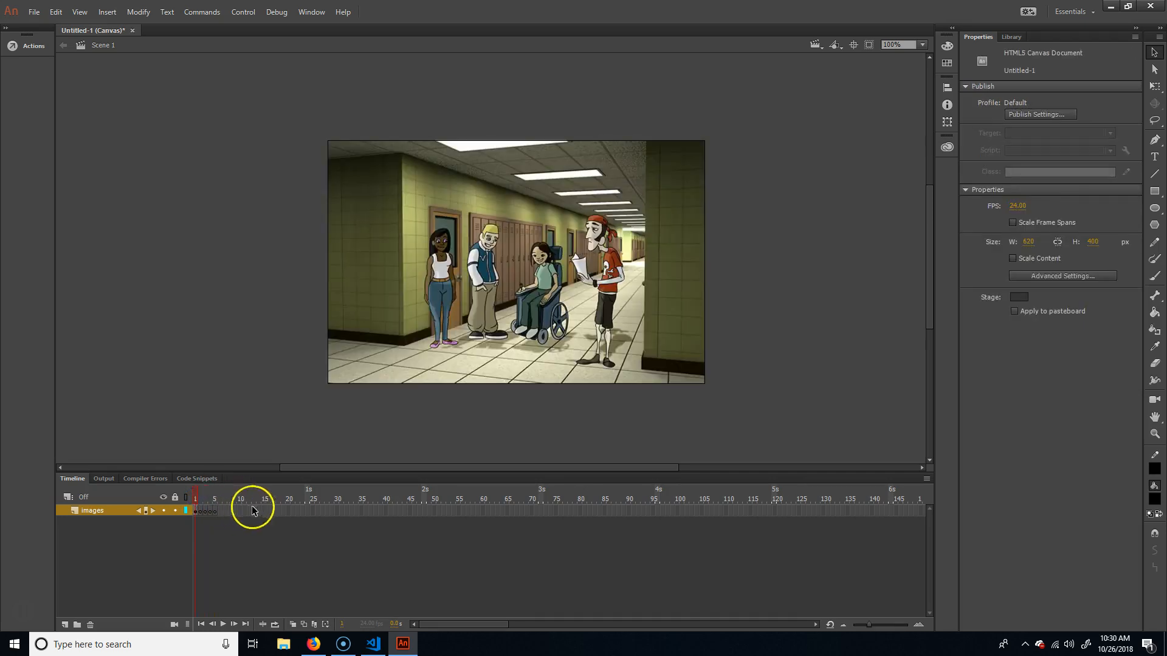
click(193, 498)
drag(199, 499, 201, 501)
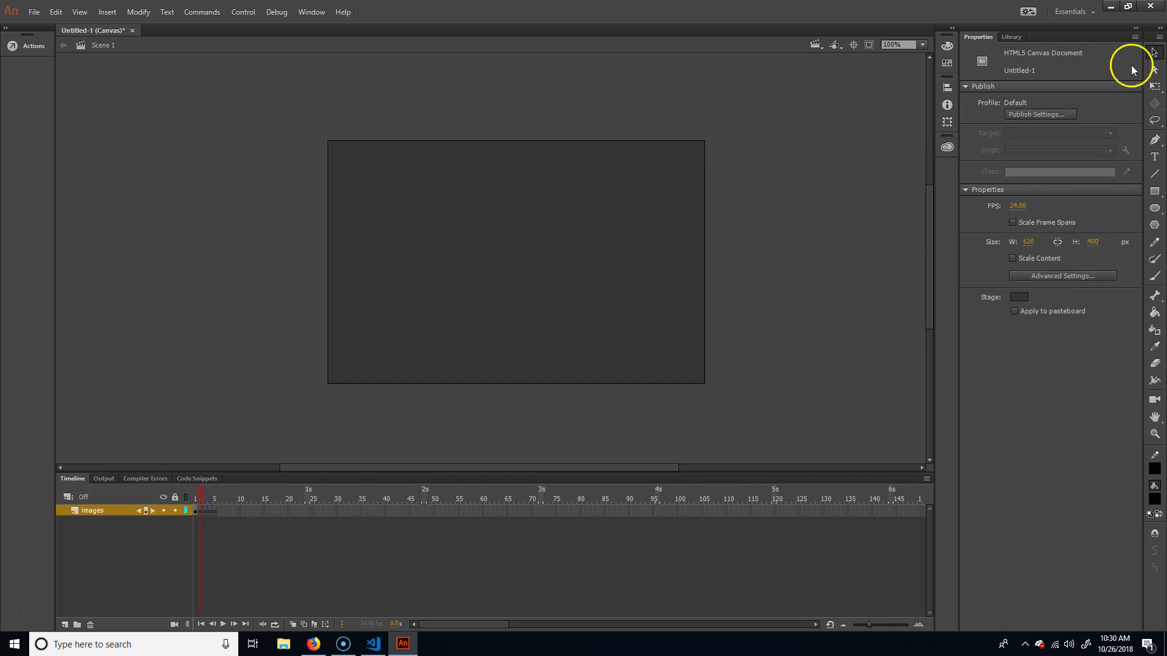
click(1015, 38)
click(1018, 187)
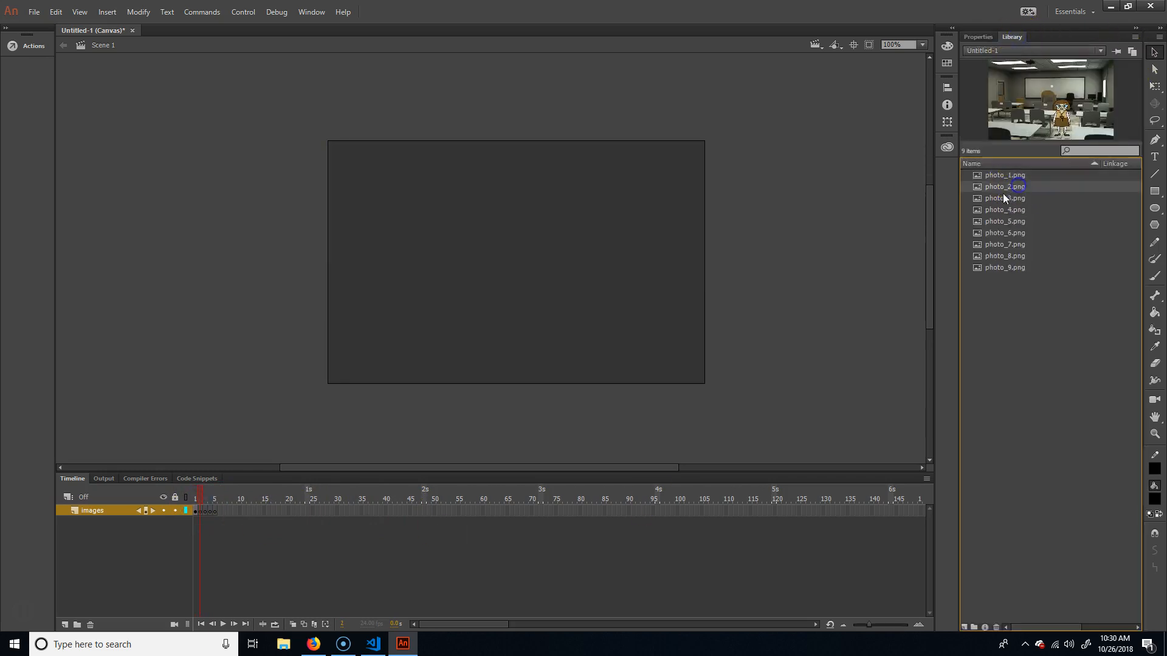
drag(475, 269, 519, 235)
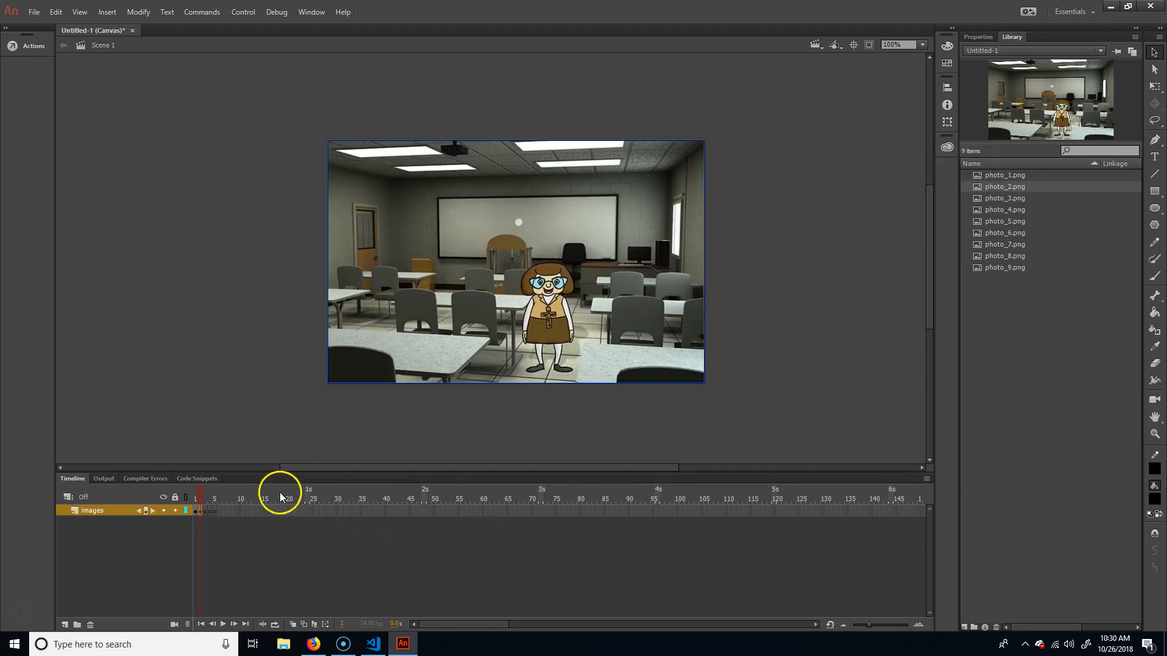
- Place photo_3.png from the library on the stage at frame 3, centred within the stage edges
click(207, 500)
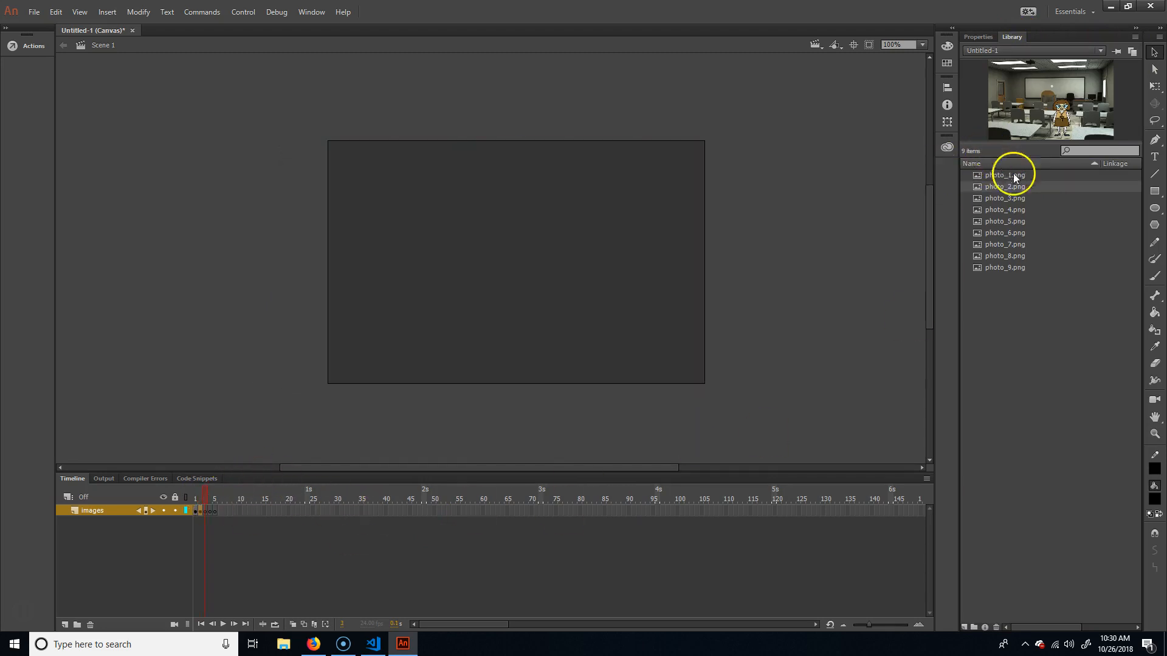
click(1019, 199)
drag(1021, 200, 488, 255)
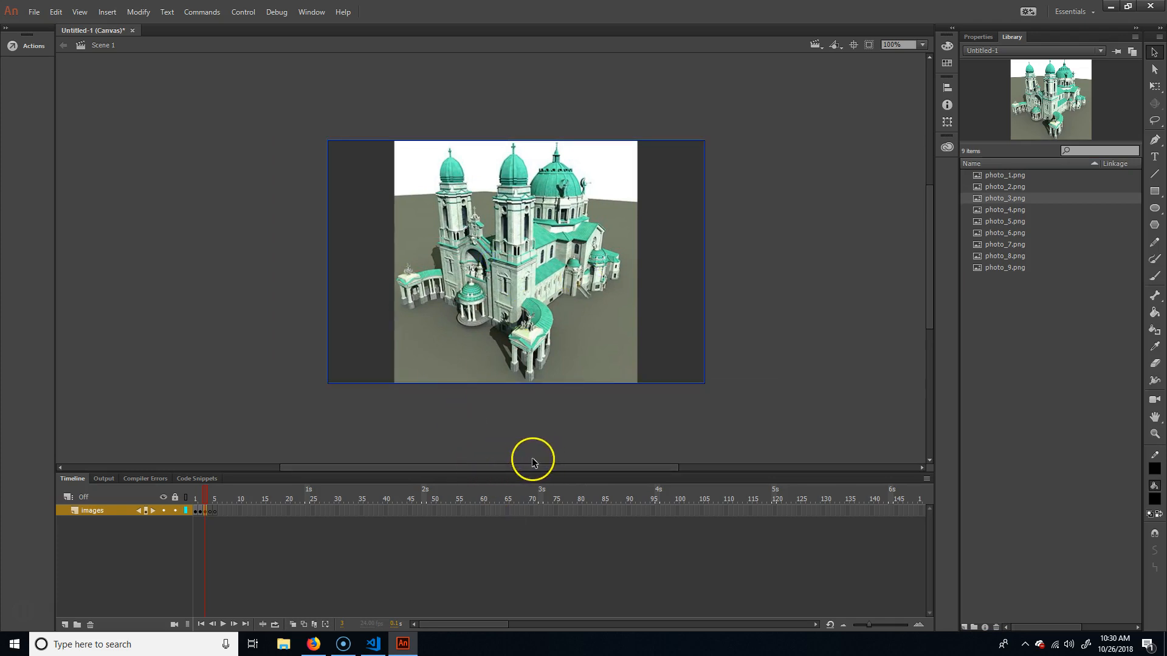
- Place photo_4.png from the library on the stage at frame 4, centred within the stage edges
key(Return)
key(Return)
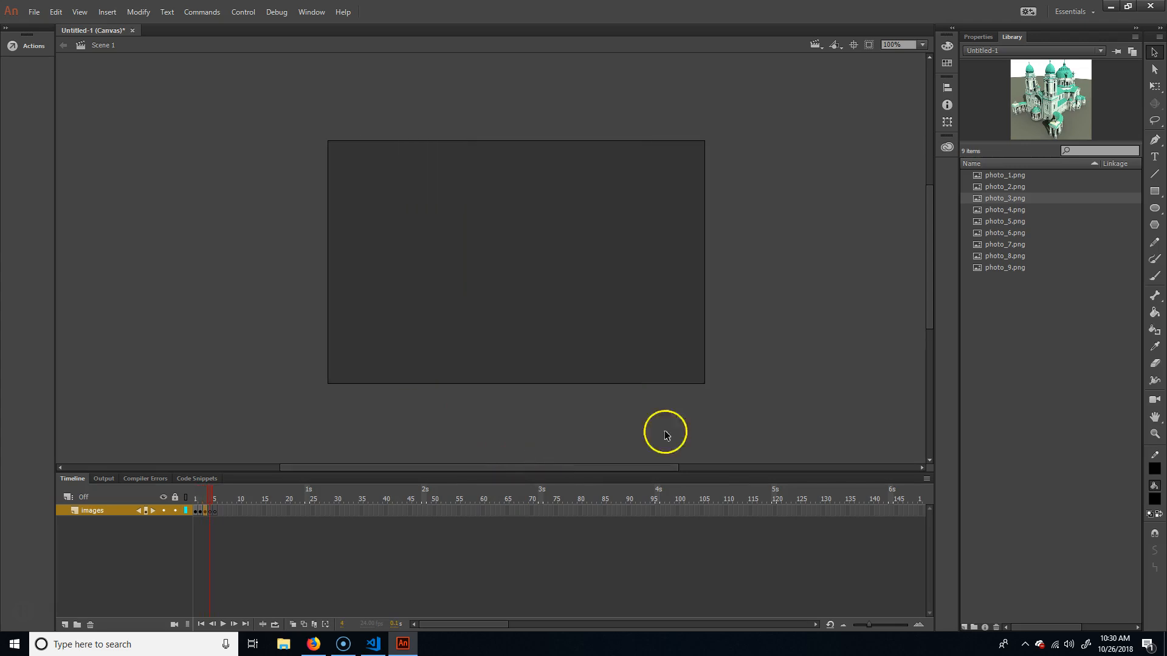
click(999, 211)
drag(994, 213, 560, 274)
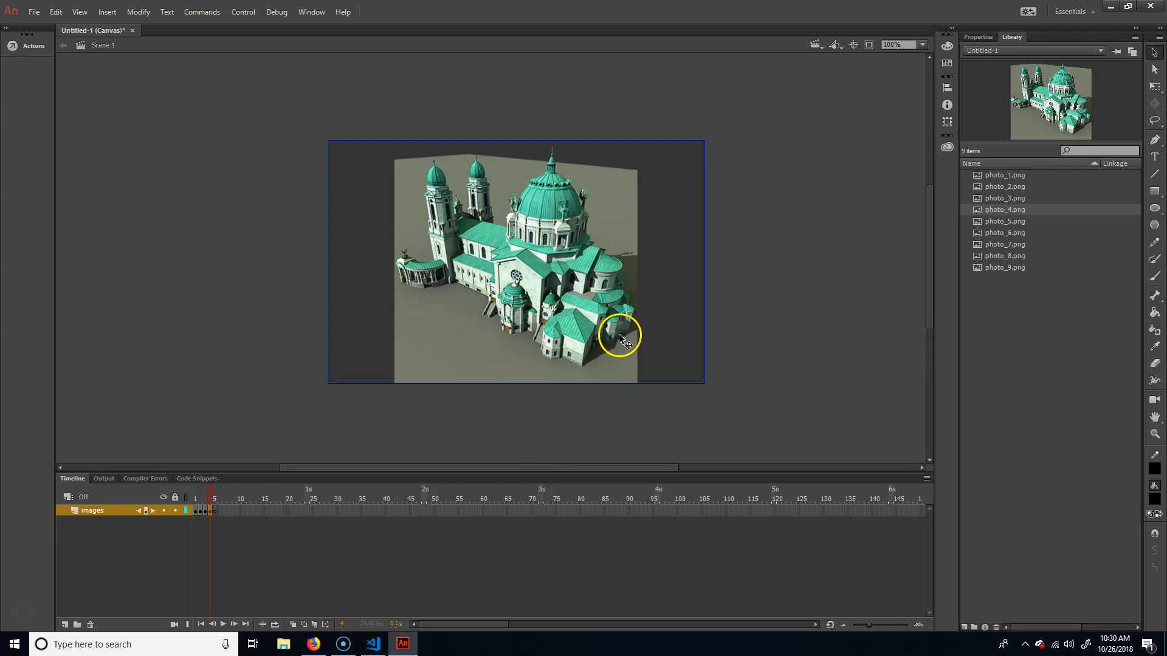
- Place photo_5.png from the library on the stage at frame 5, aligned with the stage edges
key(period)
drag(1008, 222, 539, 251)
key(comma)
key(period)
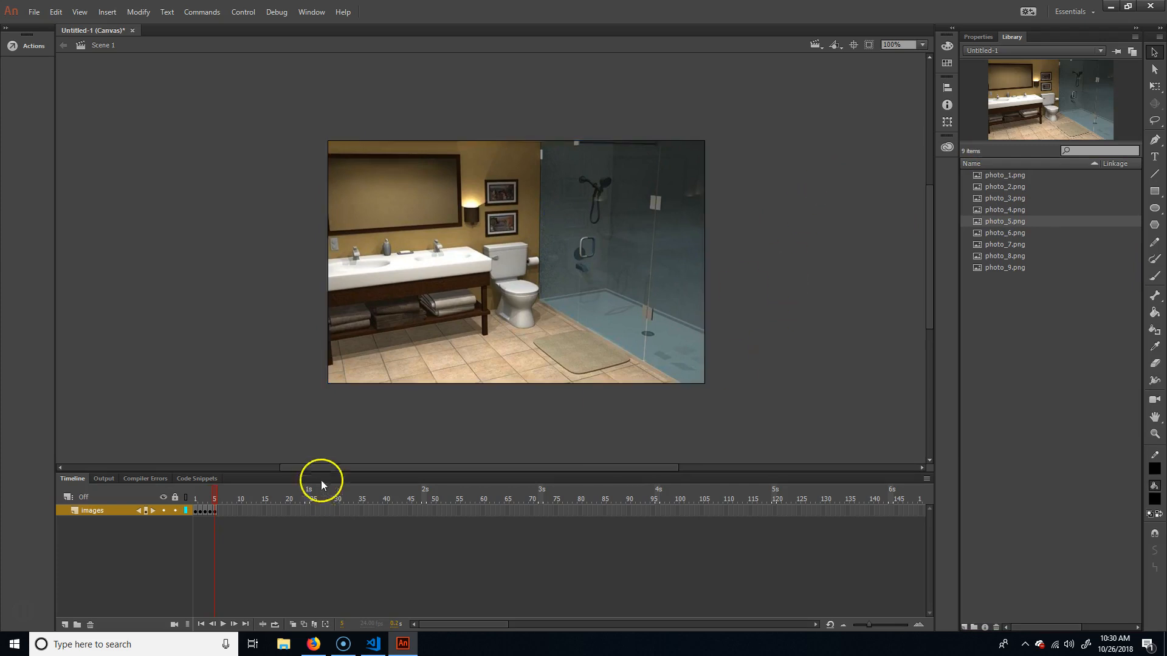
- Return to frame 1, test the movie in the browser, then close the preview and go back to the timeline
drag(215, 491, 144, 473)
key(ctrl+Return)
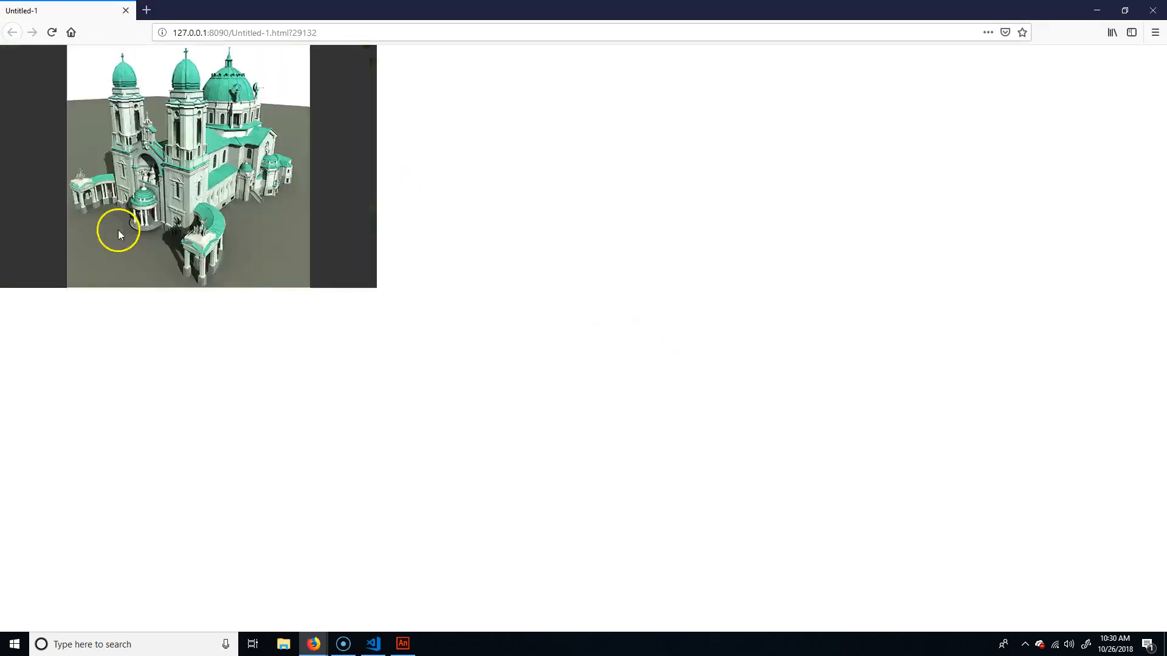
click(1154, 6)
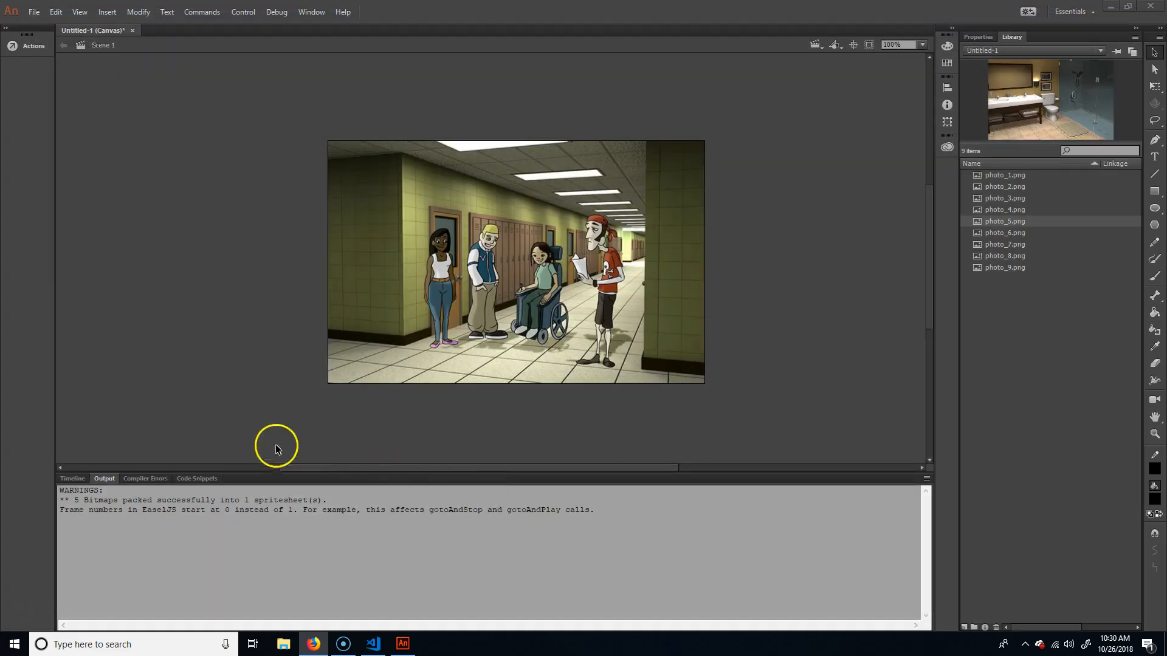
click(72, 478)
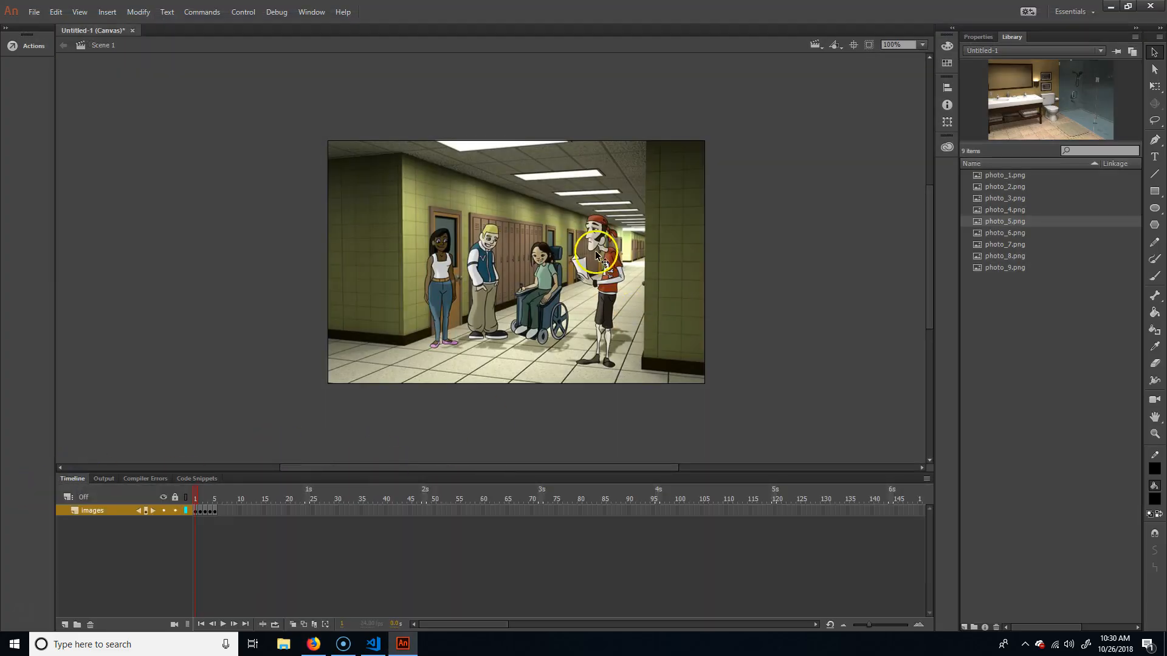
- Add a new layer named buttons above the images layer
mouse_move(197, 499)
mouse_down()
mouse_move(209, 501)
mouse_move(194, 502)
mouse_up()
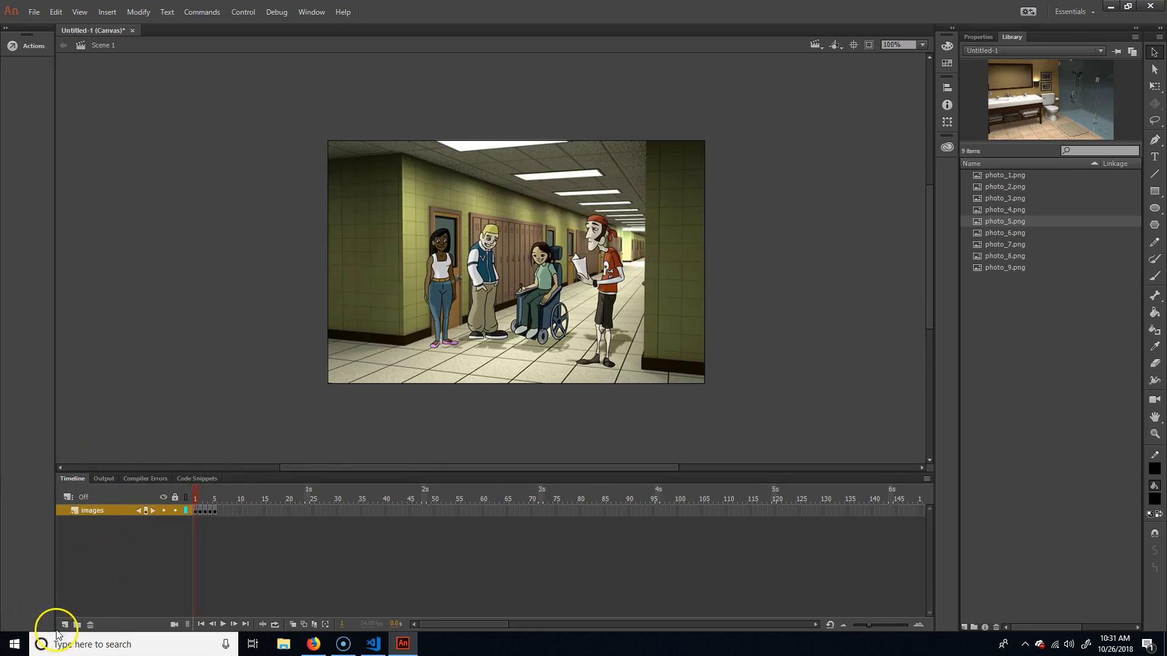
click(65, 625)
double_click(119, 511)
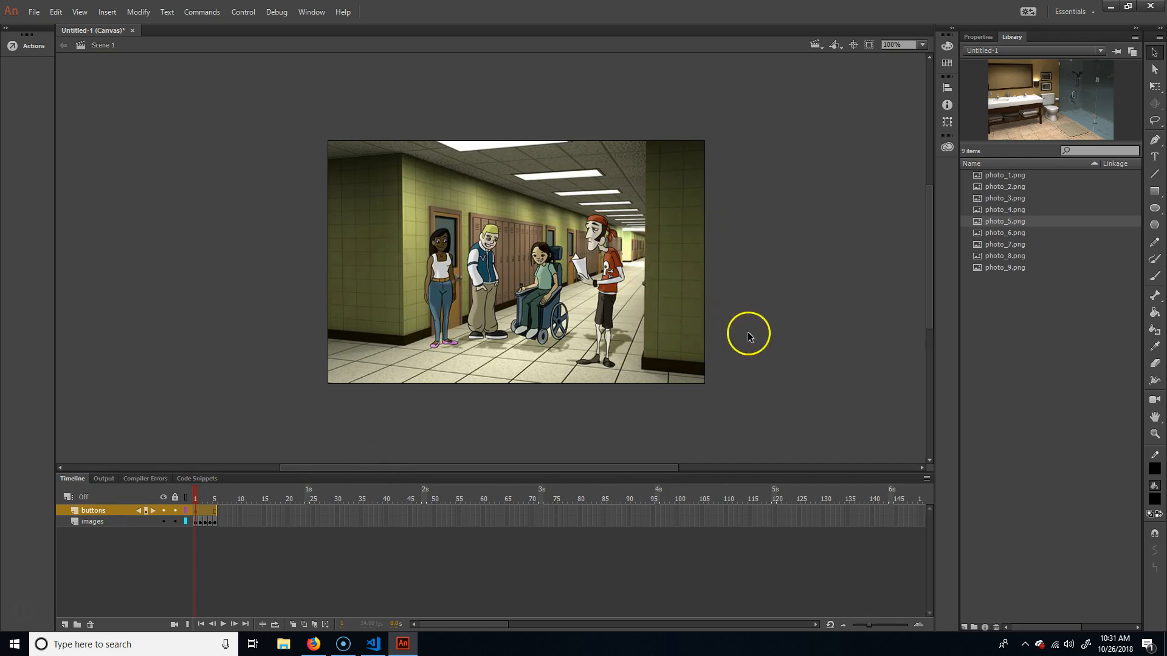
- Set up the Rectangle tool with a medium gray fill and a black stroke of 2
click(1159, 192)
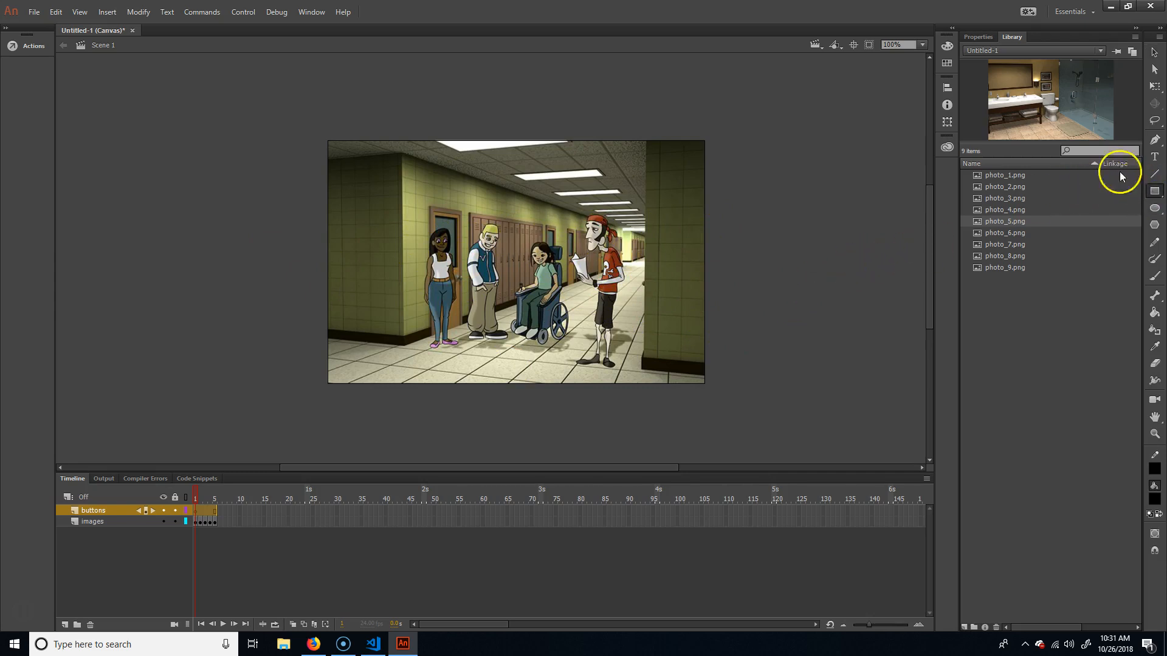
click(978, 37)
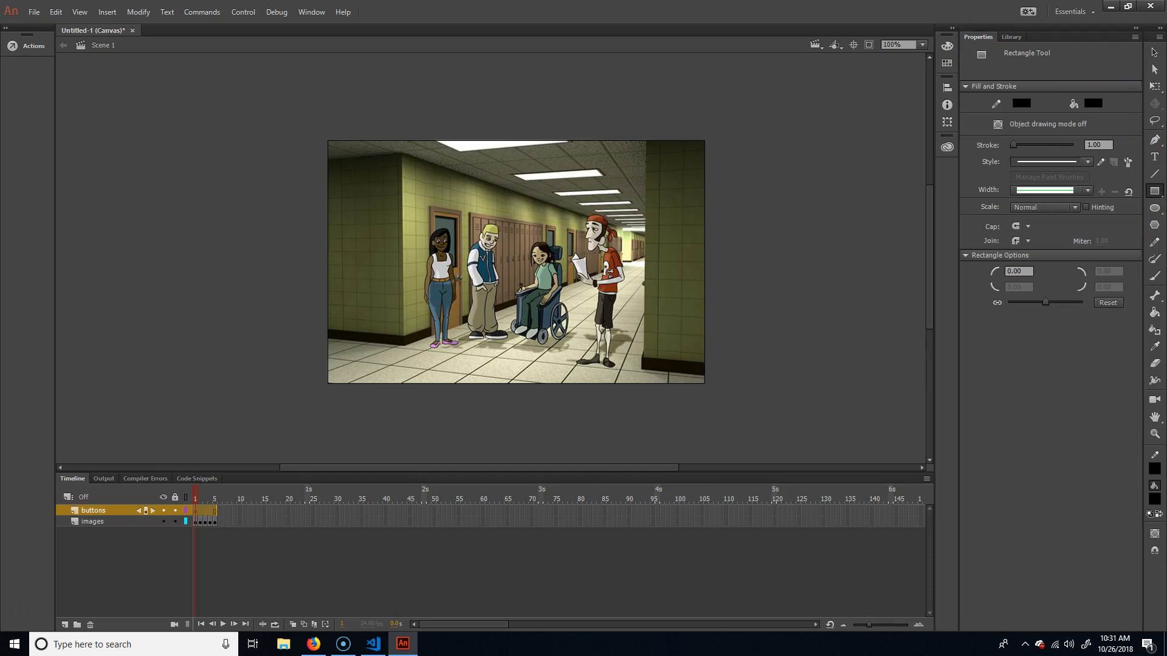
click(1154, 192)
click(1073, 204)
drag(1086, 202, 1056, 188)
click(1094, 102)
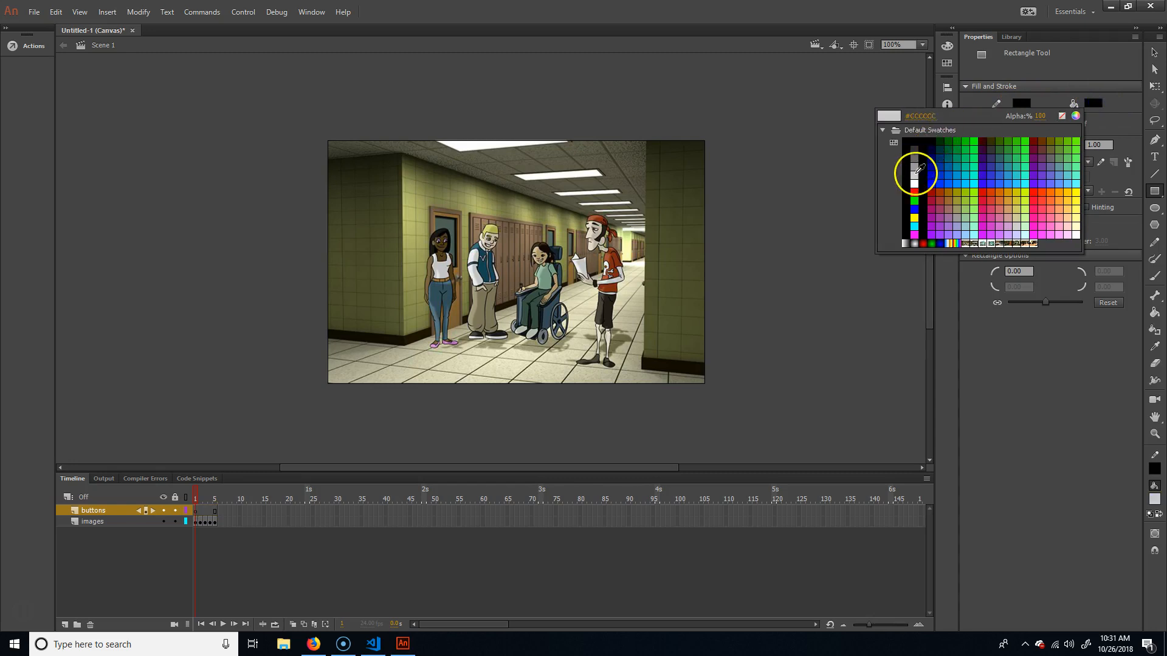
click(915, 159)
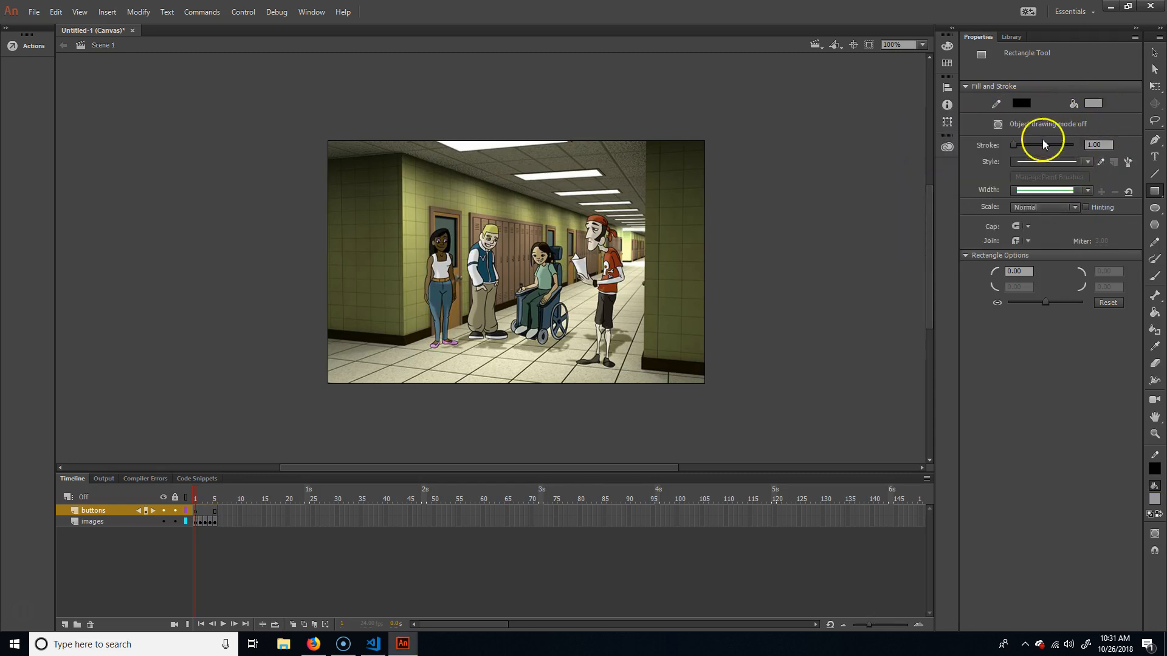
click(1104, 142)
key(Return)
- Set the rectangle corner radius to 7 and draw a rounded square about 51 px wide near the photo's right edge, undoing trial rectangles
drag(418, 336, 564, 257)
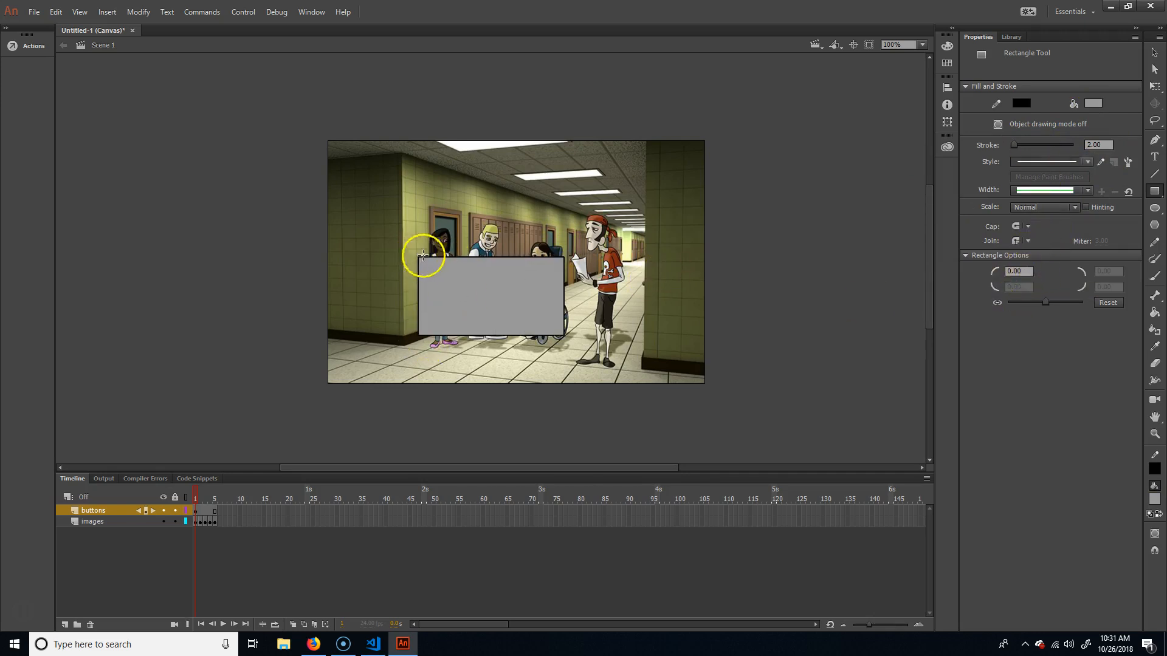
key(ctrl+z)
click(1019, 271)
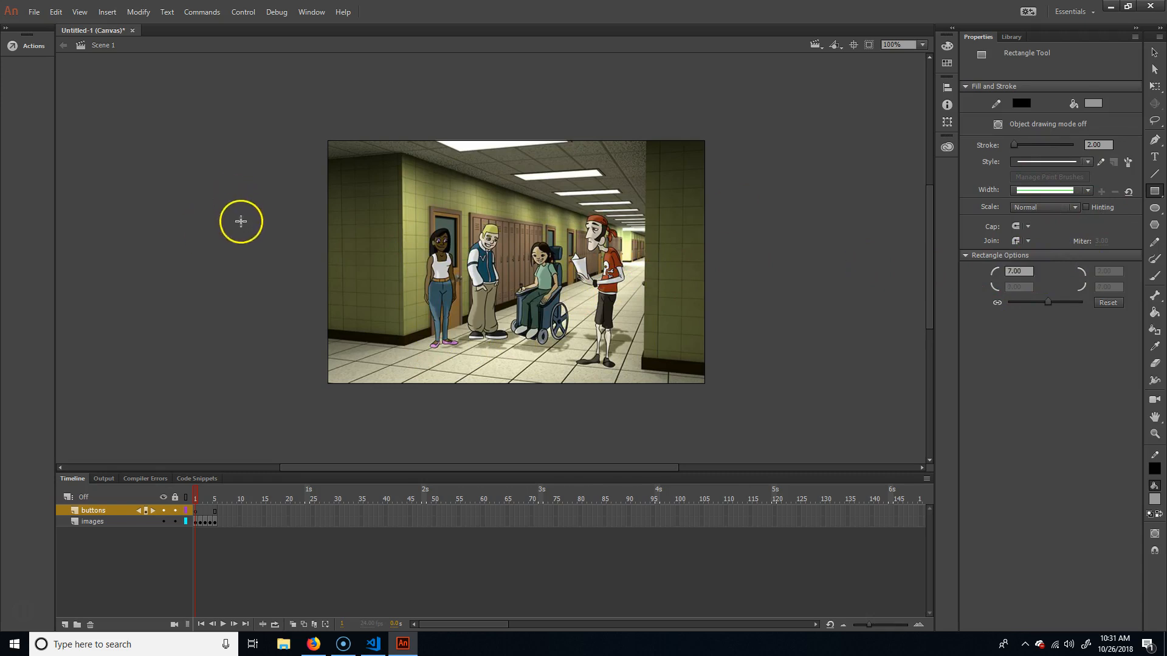
drag(245, 234, 302, 178)
key(ctrl+z)
drag(656, 289, 686, 257)
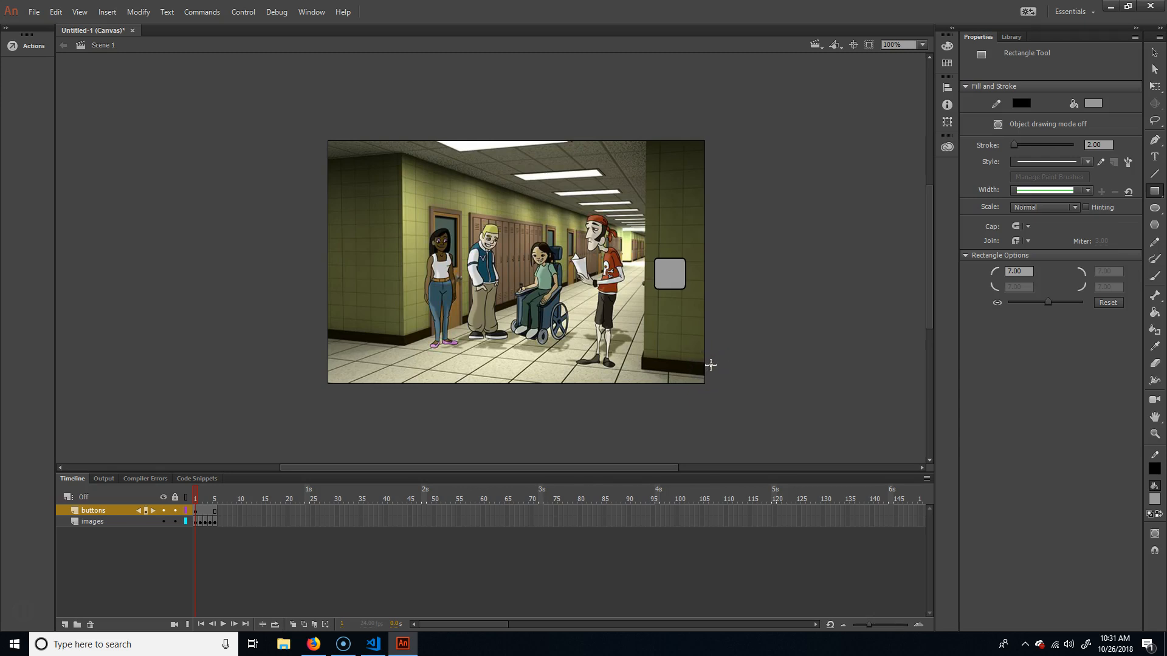
key(v)
click(672, 276)
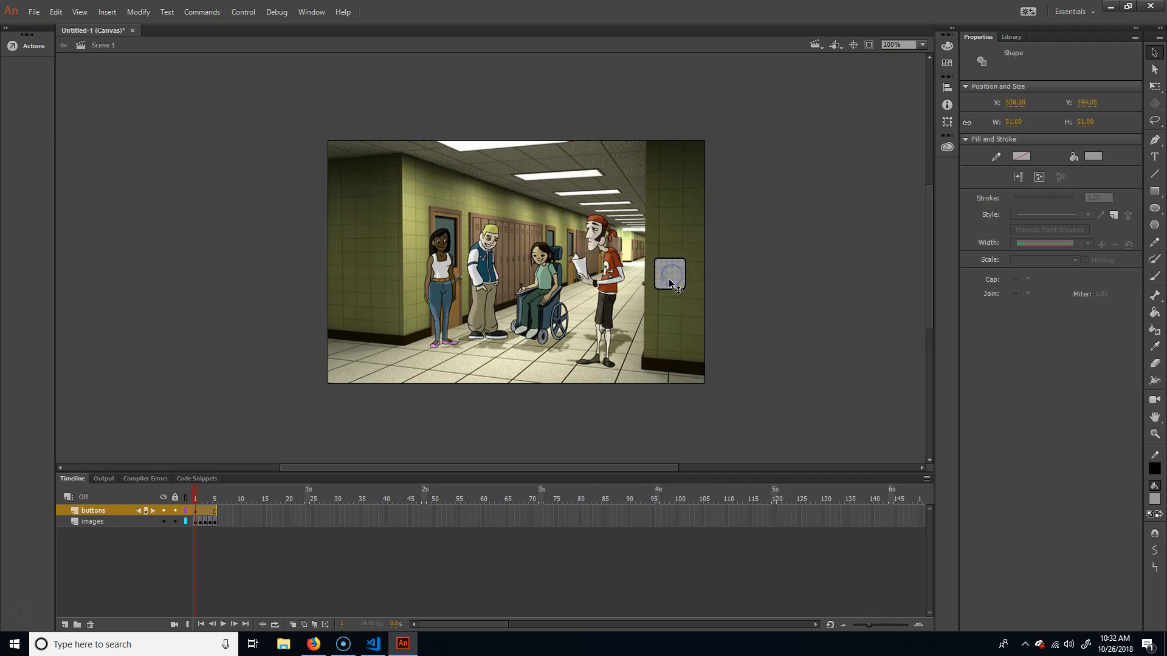
click(722, 294)
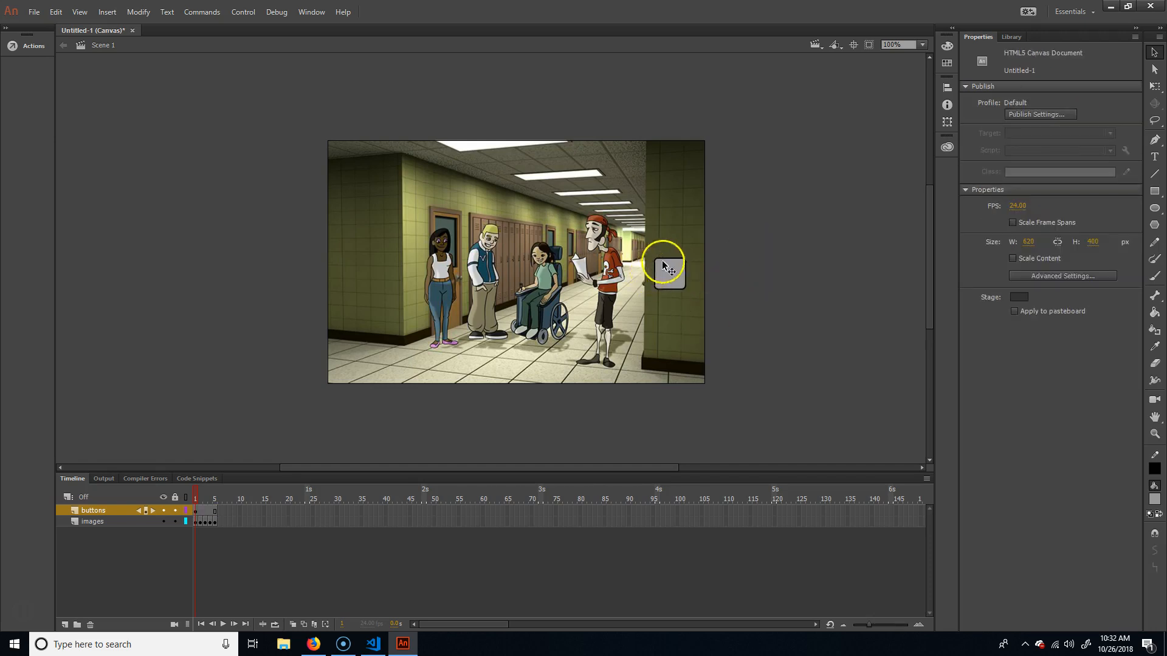
click(674, 278)
click(807, 261)
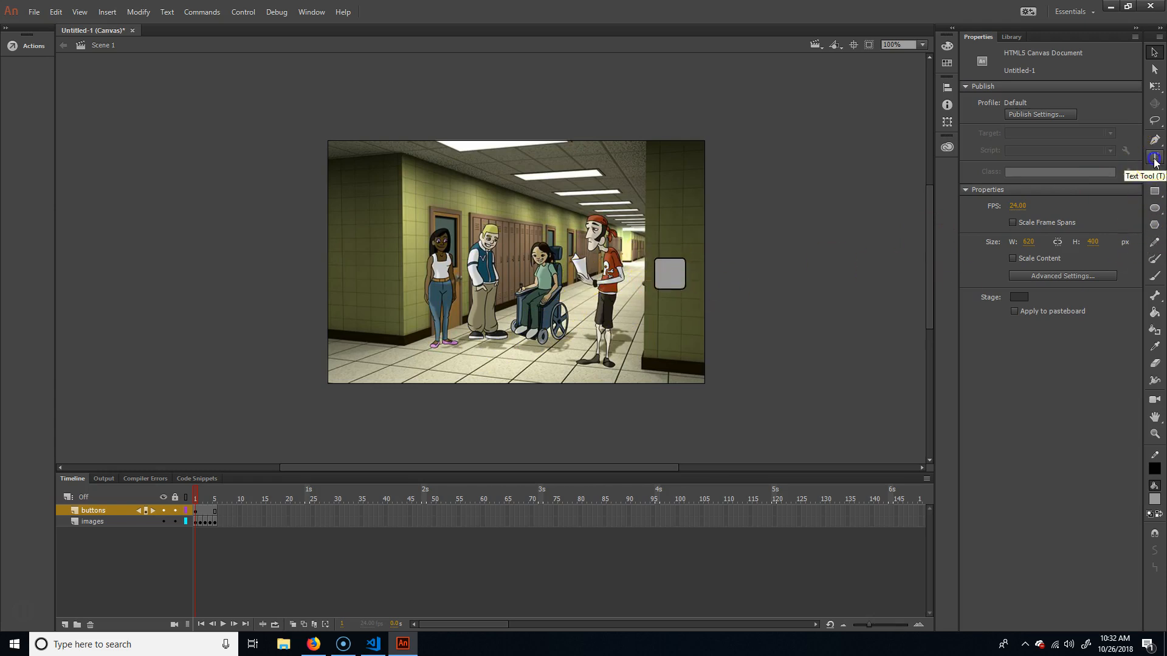
- Add a ">" text over the rounded square and colour it black
click(1155, 157)
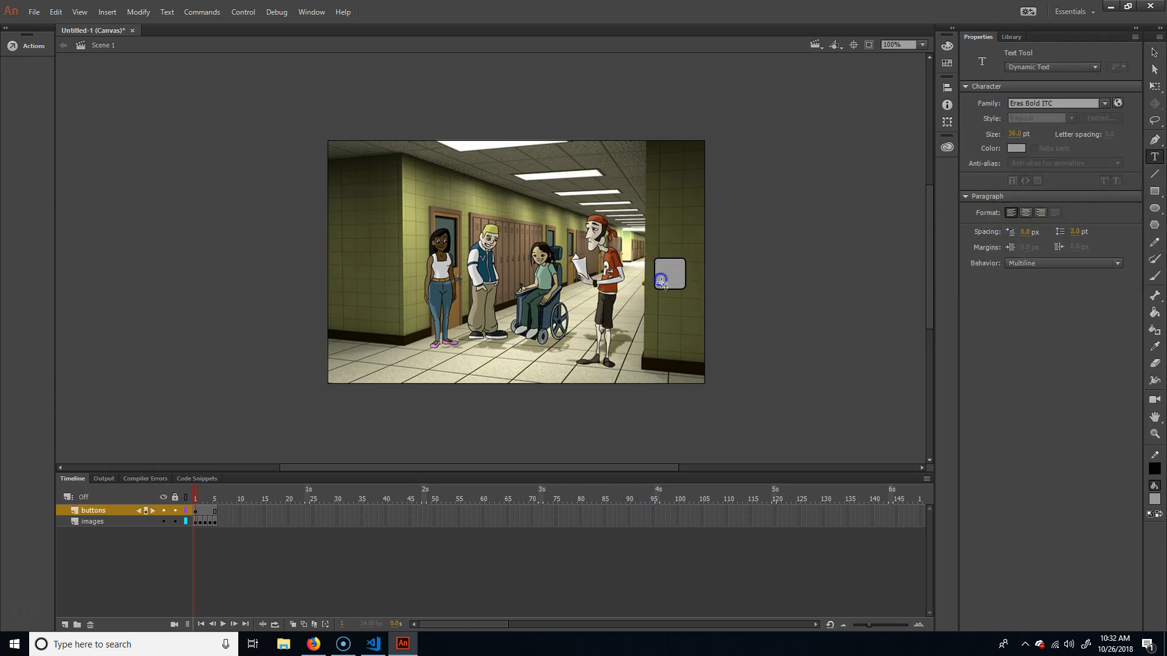
click(661, 266)
text(>)
drag(685, 269, 668, 272)
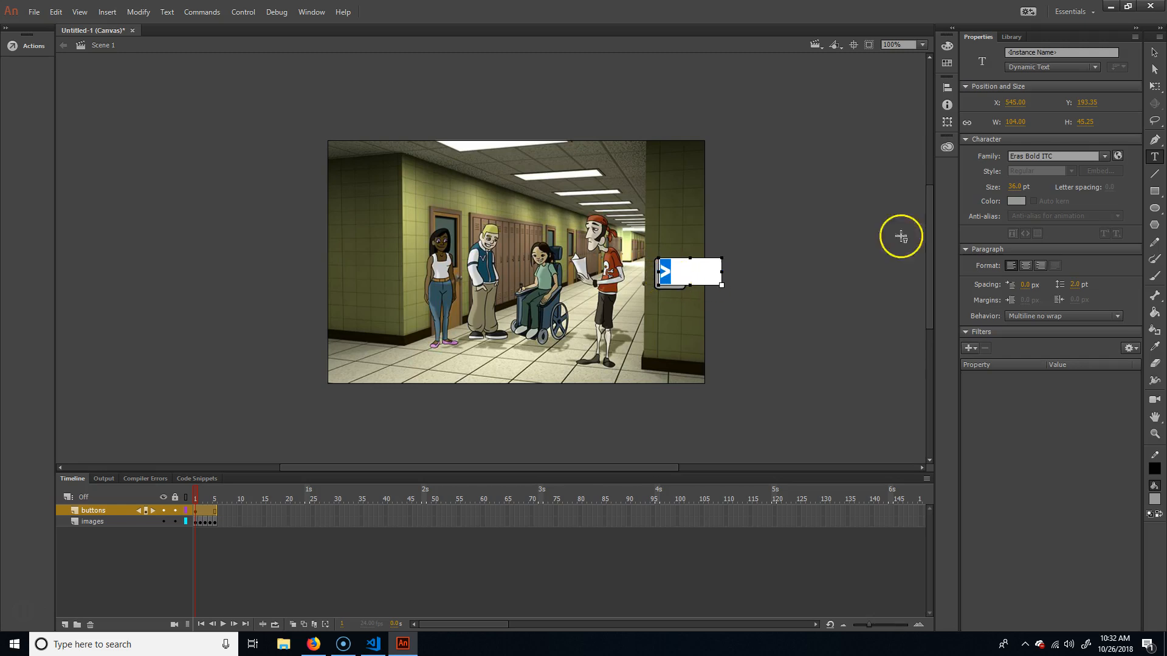
click(1021, 202)
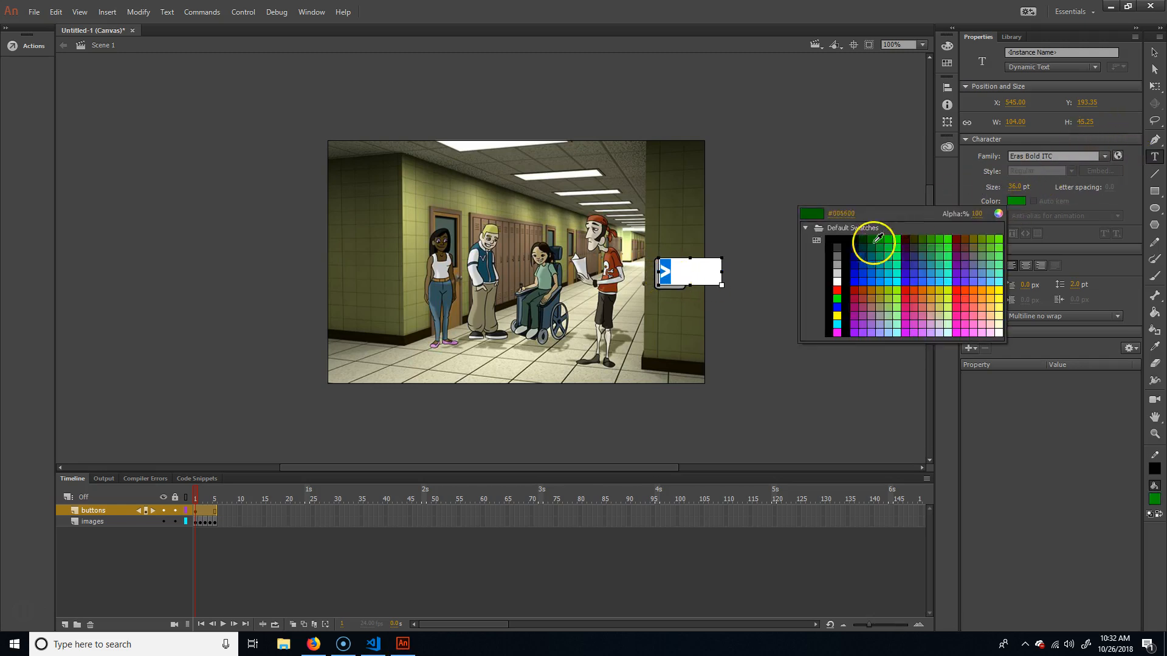
click(834, 233)
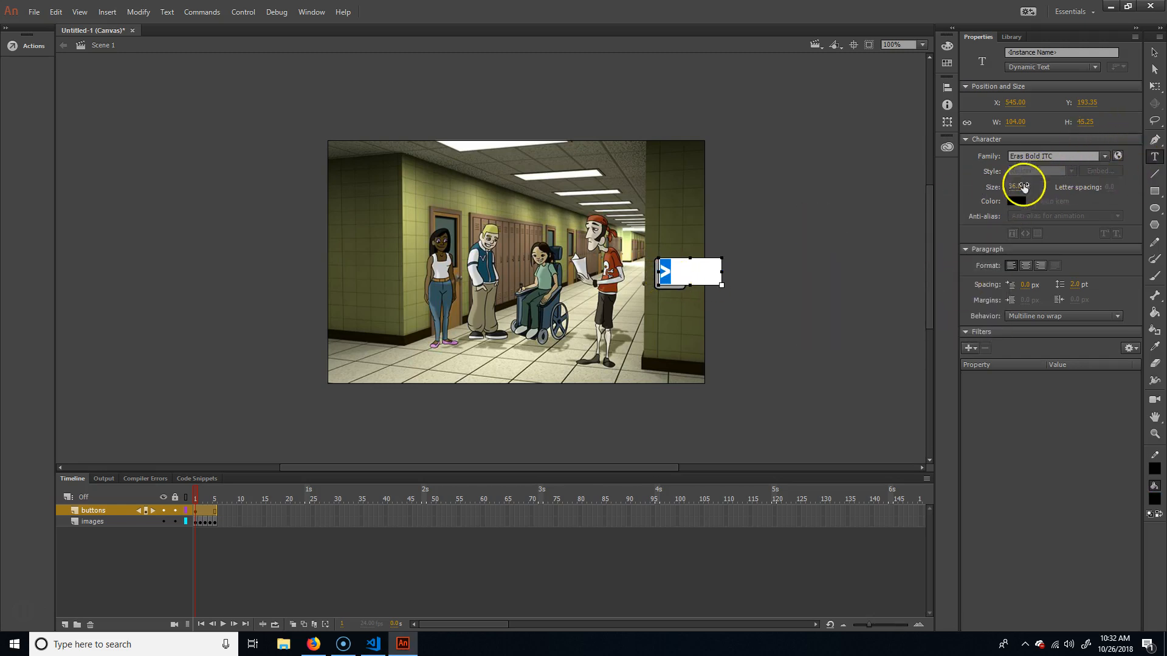
- Try the Euphoric BRK font on the ">" text and switch back to Eras Bold ITC
click(1102, 157)
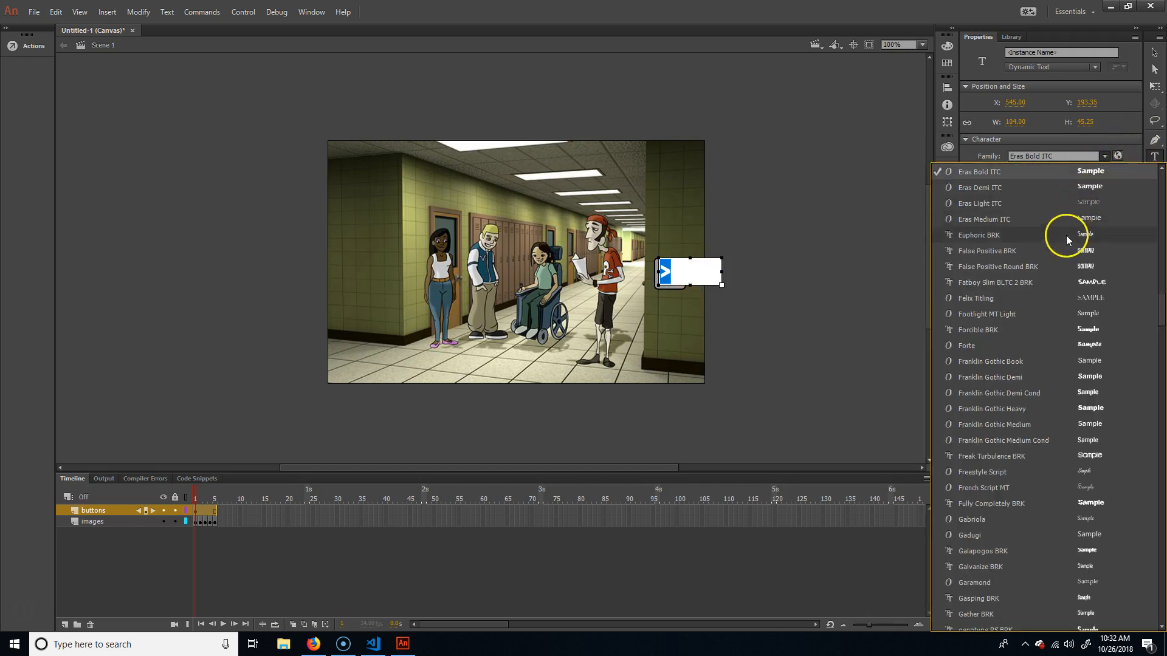
click(1068, 235)
click(1103, 155)
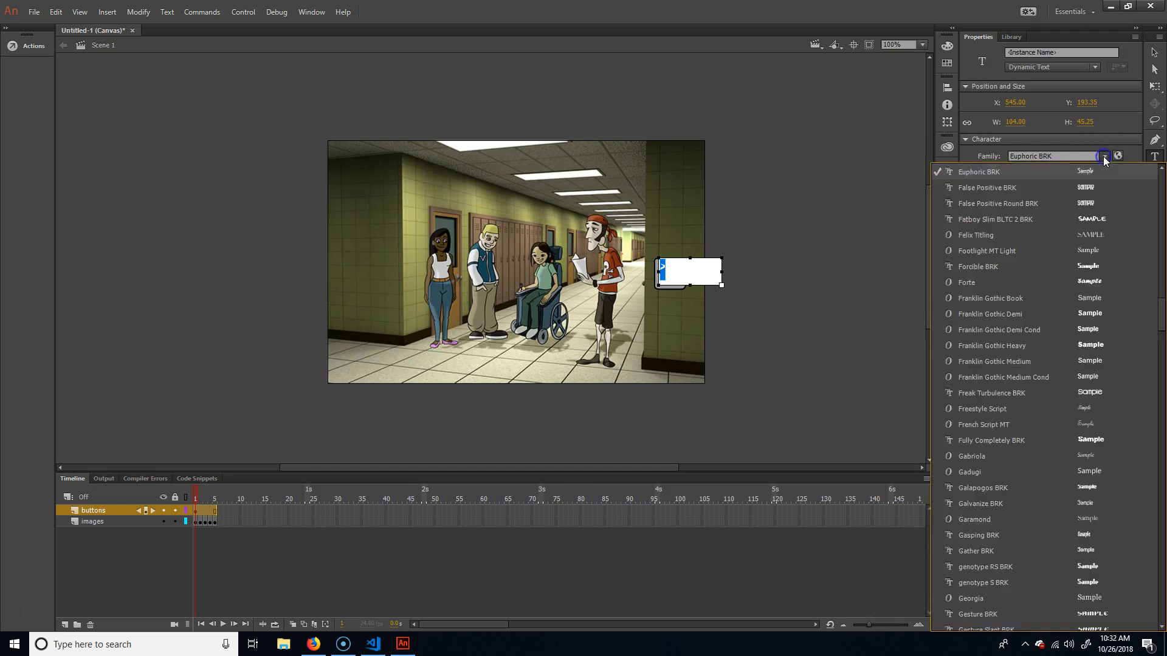
scroll(1013, 190, up, 1)
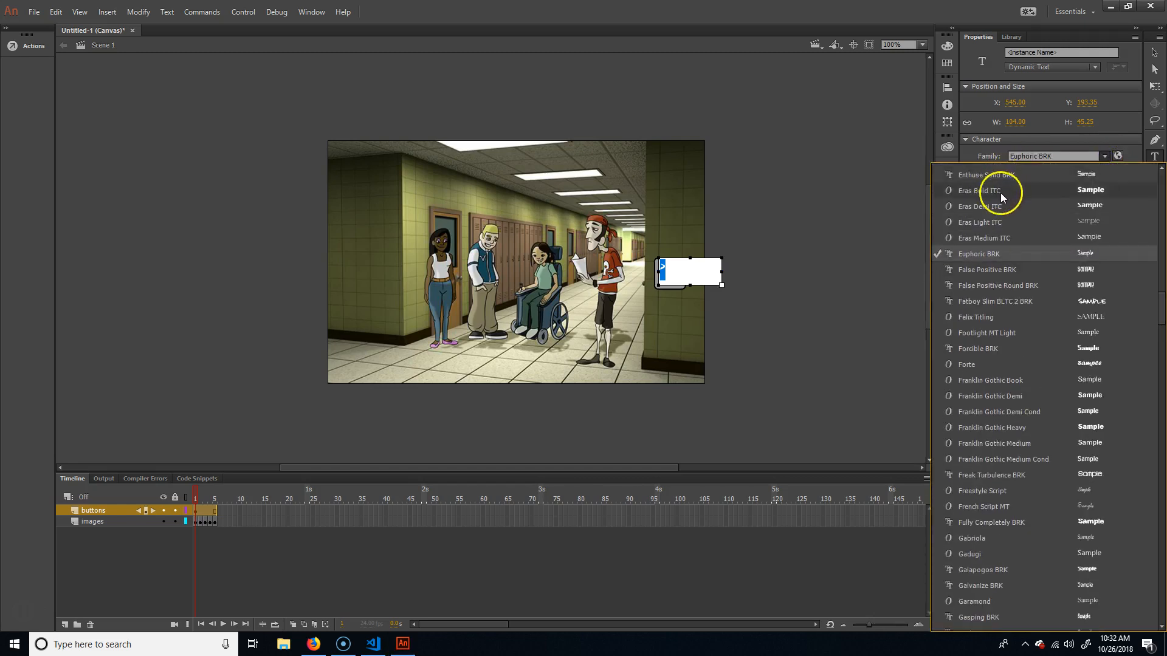
click(1001, 191)
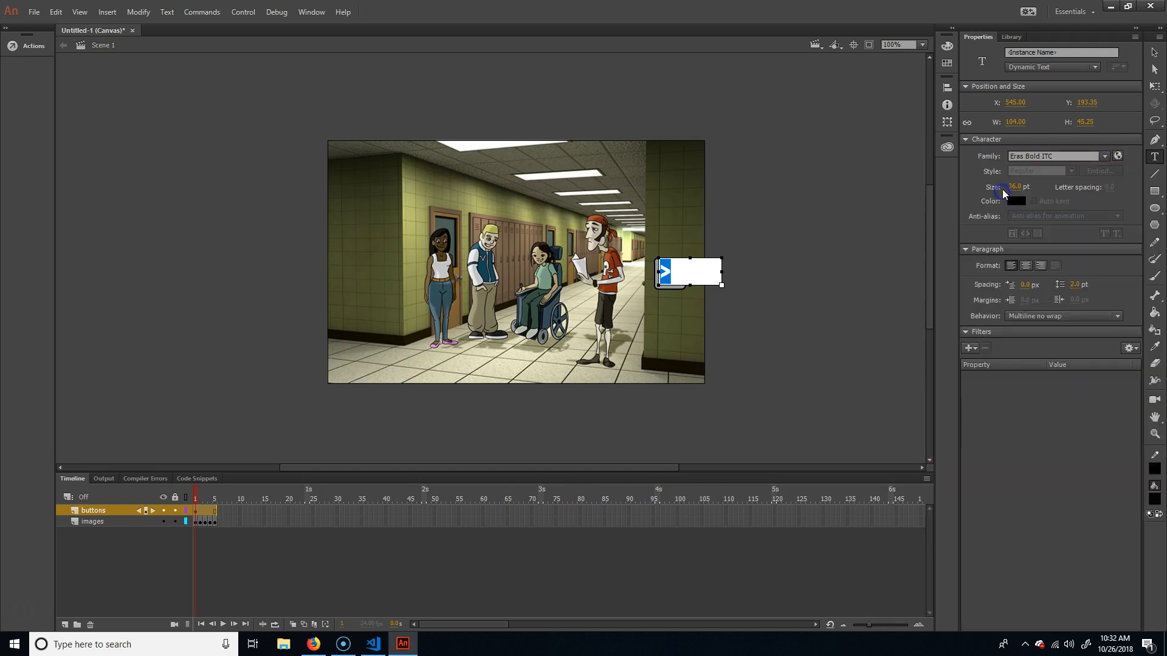
- Narrow the ">" text box to about 28 px and nudge it to the centre of the rounded square
click(1154, 52)
drag(721, 271, 680, 276)
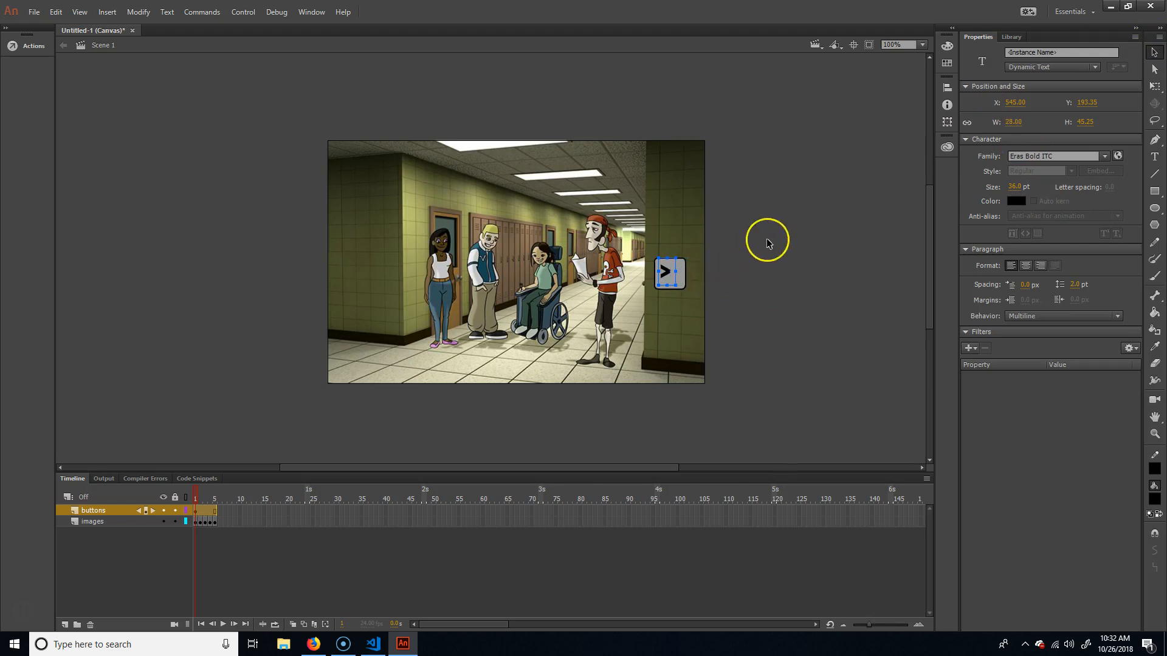
key(shift+Right)
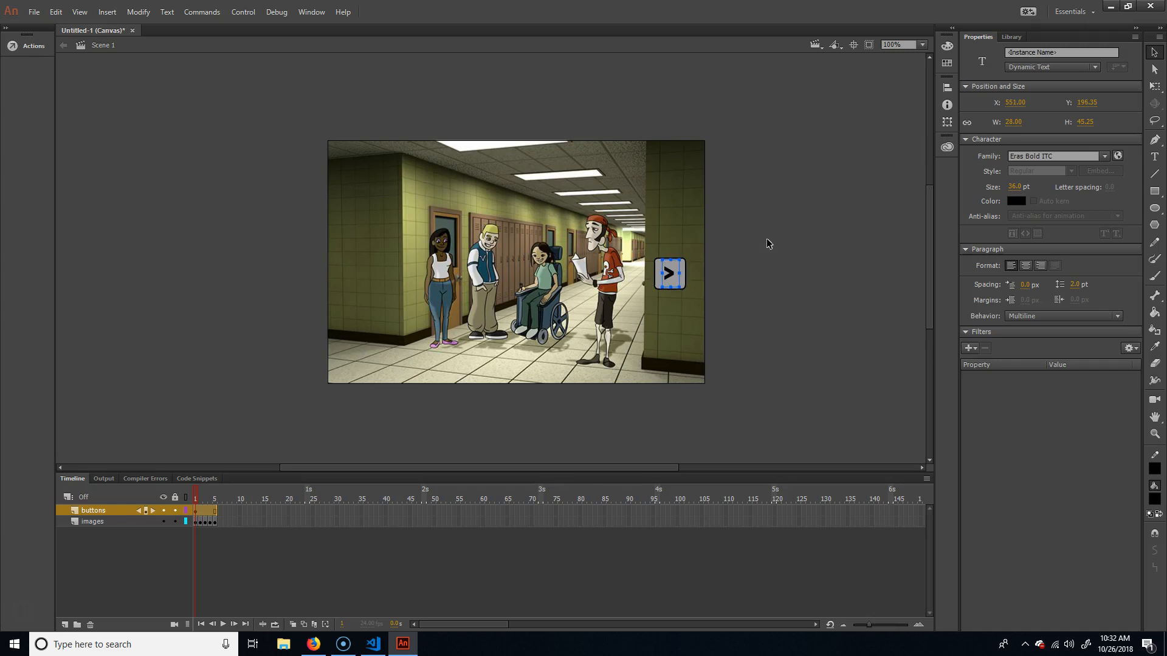
click(788, 255)
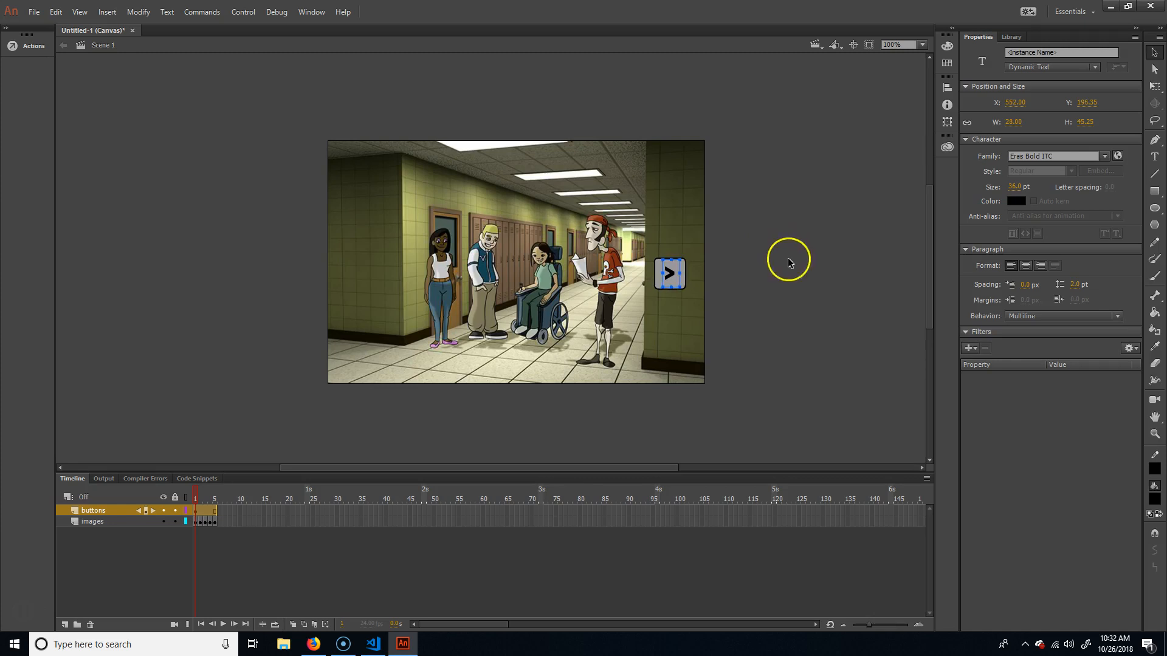
- Duplicate the rounded square and its ">" text together straight across to the photo's left wall, at about X 64.5
click(683, 276)
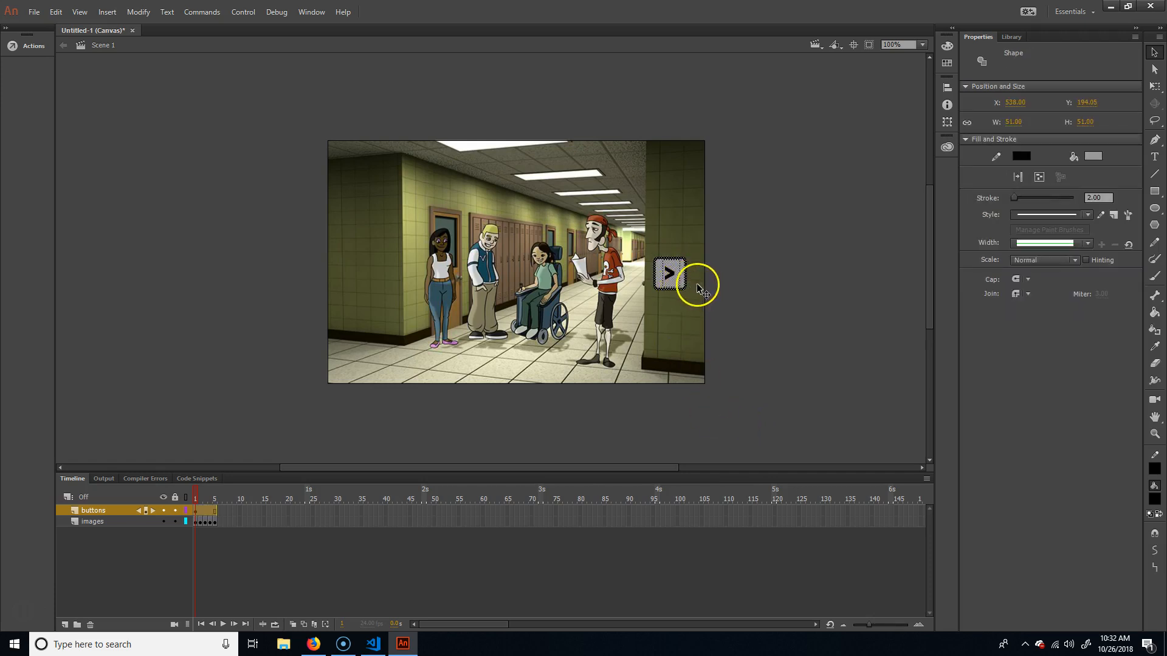
scroll(698, 289, up, 2)
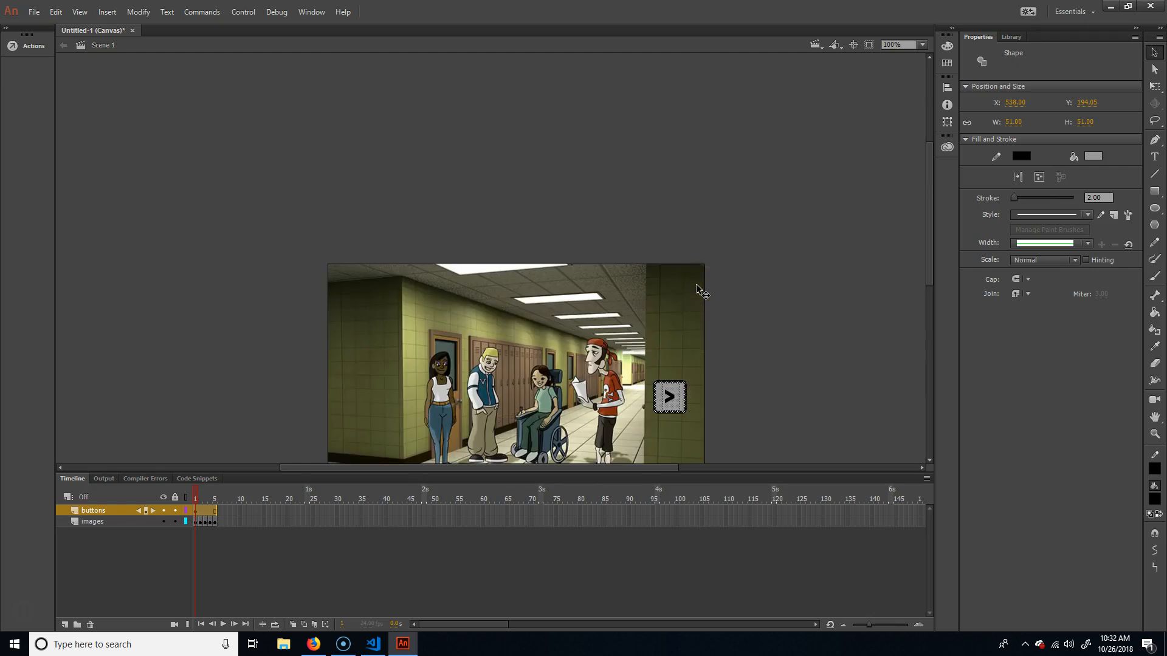
key(ctrl+equal)
click(662, 253)
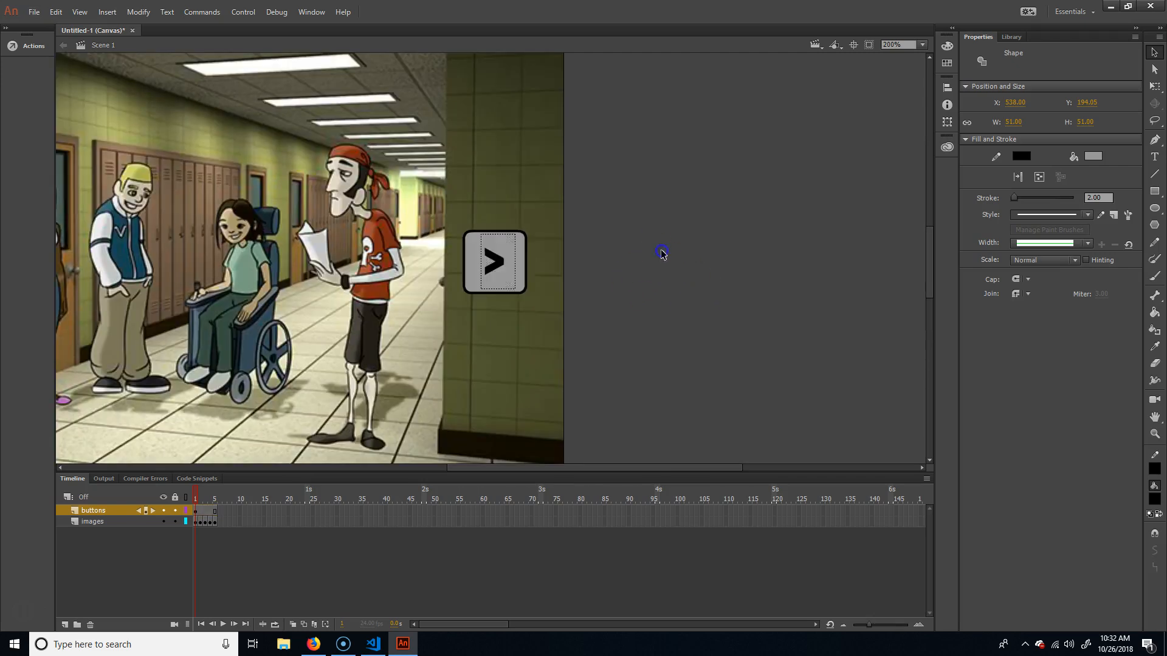
click(520, 247)
shift+click(497, 261)
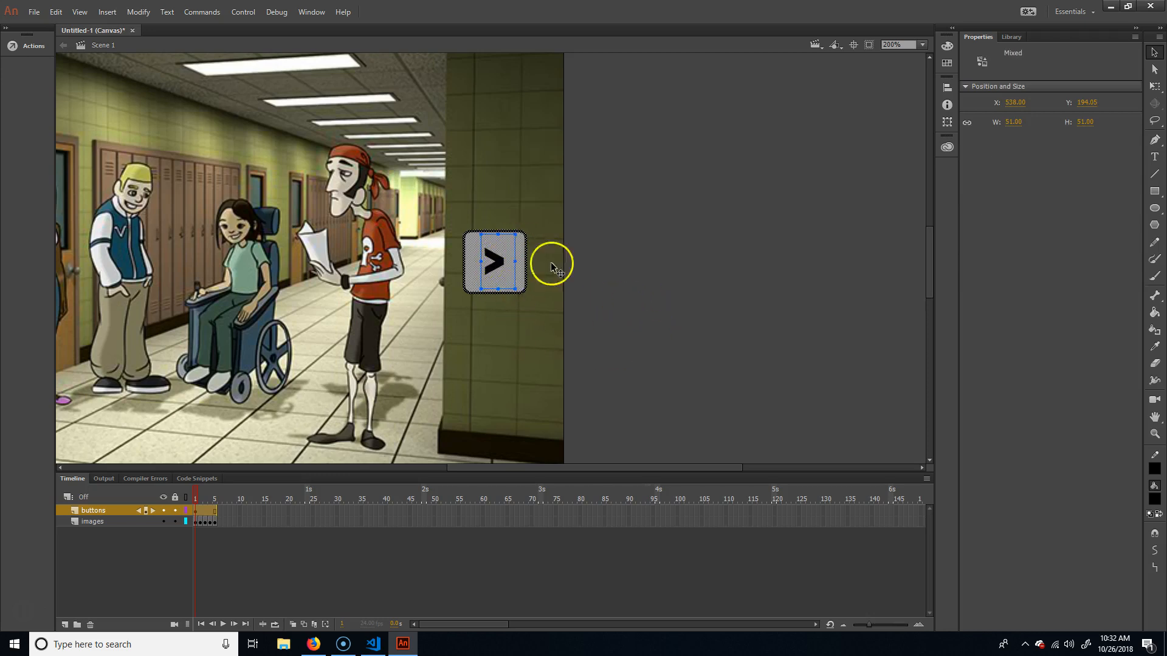
drag(604, 318, 810, 302)
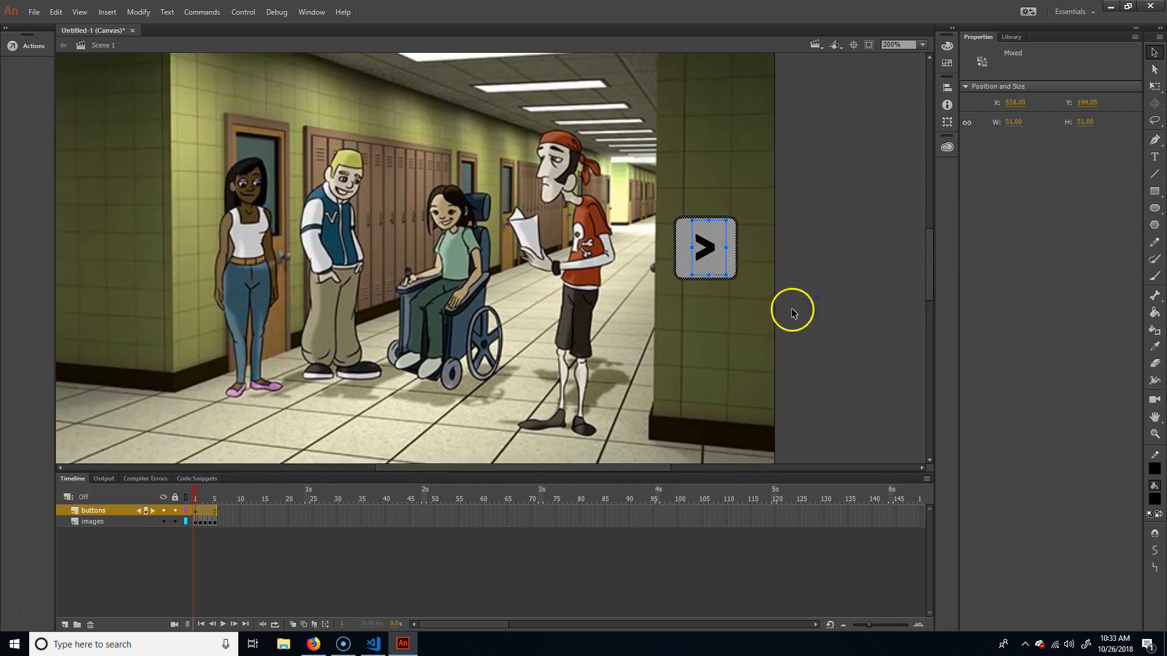
drag(710, 248, 137, 252)
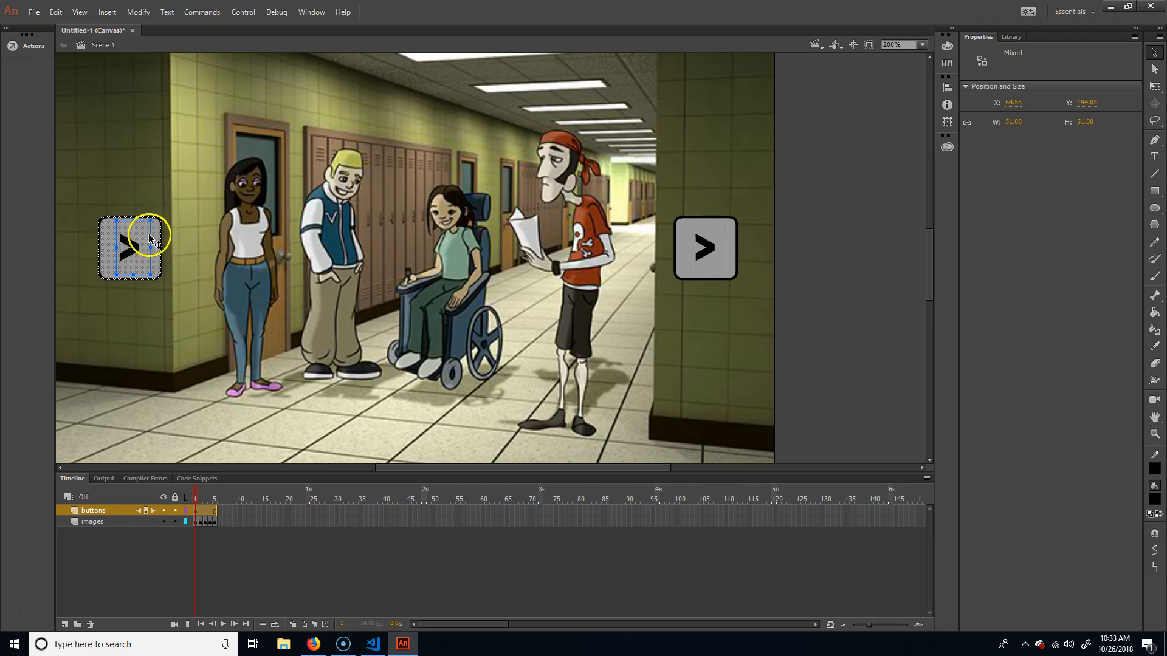
- Rotate the copied square and text on the left wall by 180 degrees so the arrow points left
click(1154, 87)
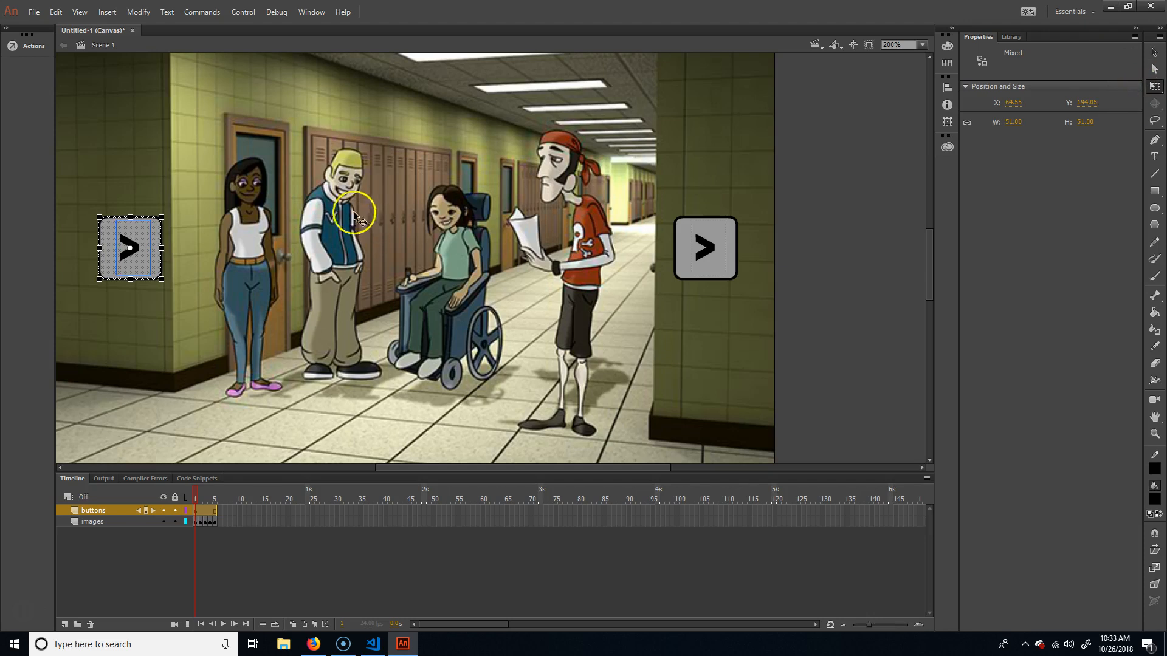
drag(171, 291, 69, 163)
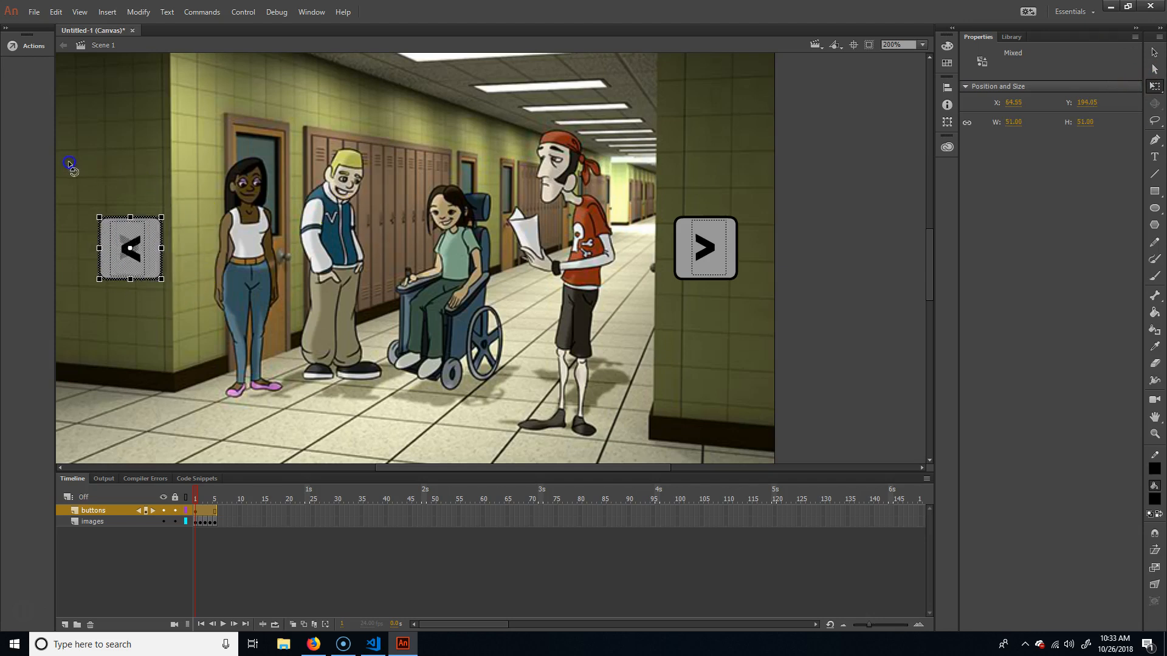
click(840, 241)
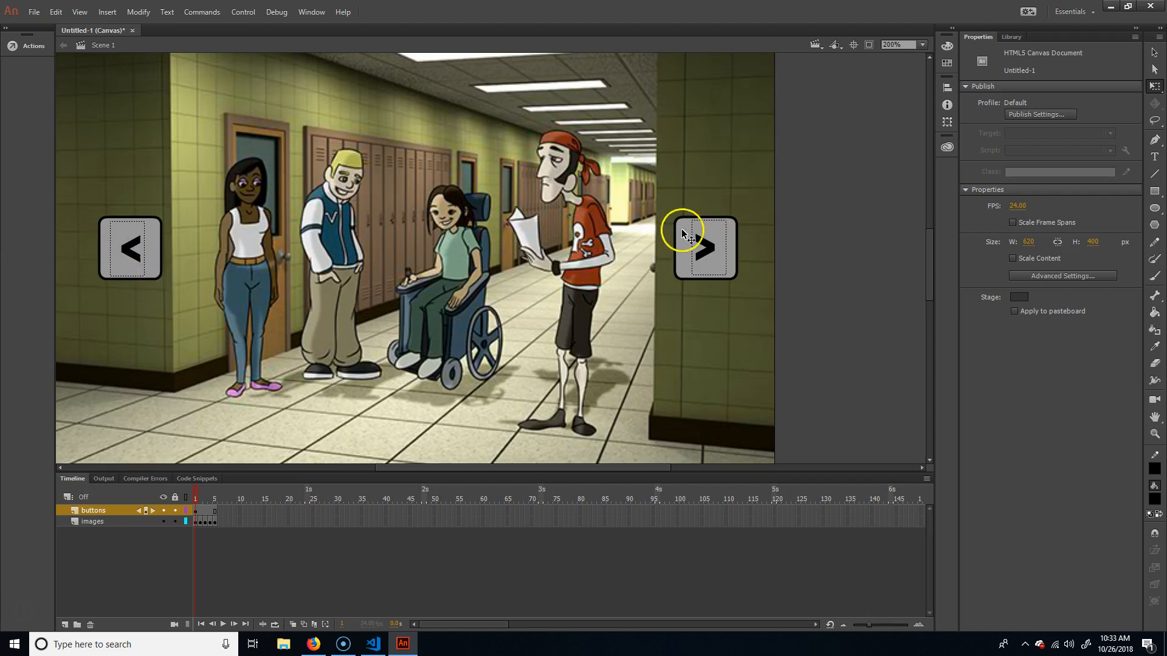
- Convert the right rounded square and its ">" text to a symbol of type Button named next_btn
click(733, 252)
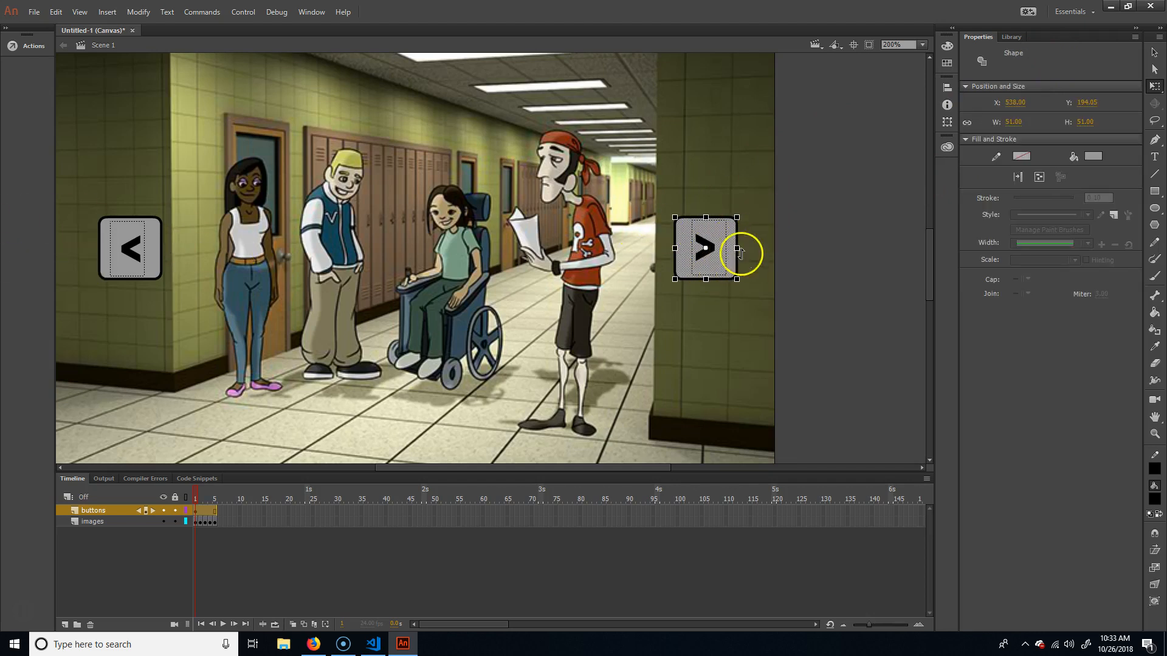
double_click(729, 232)
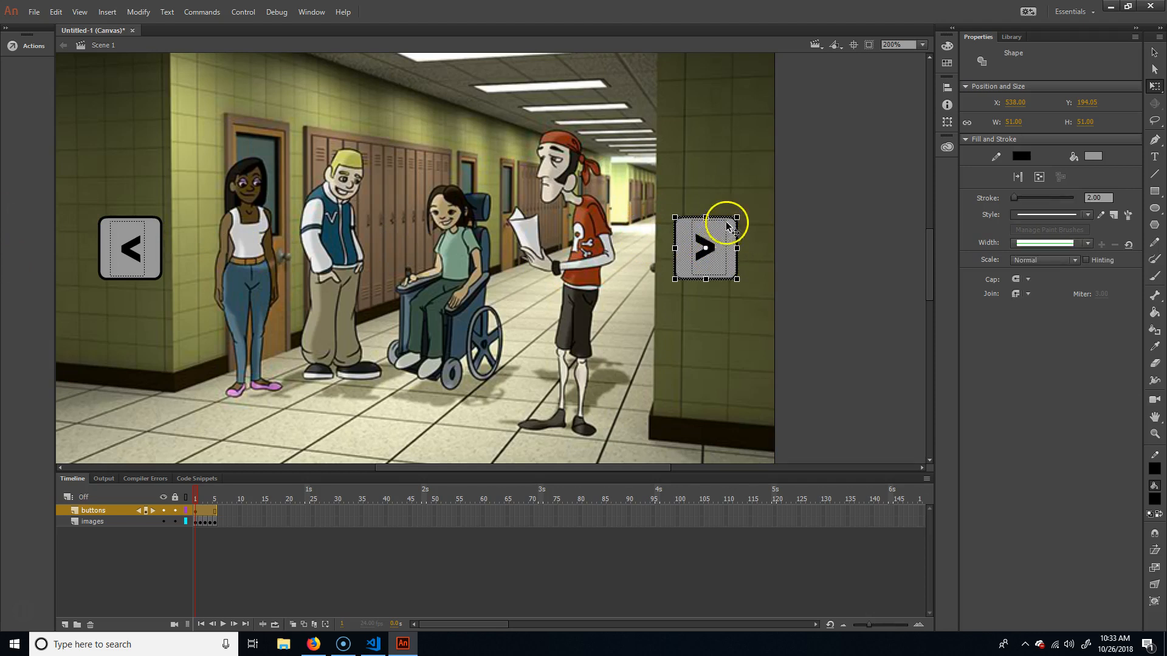
shift+click(711, 253)
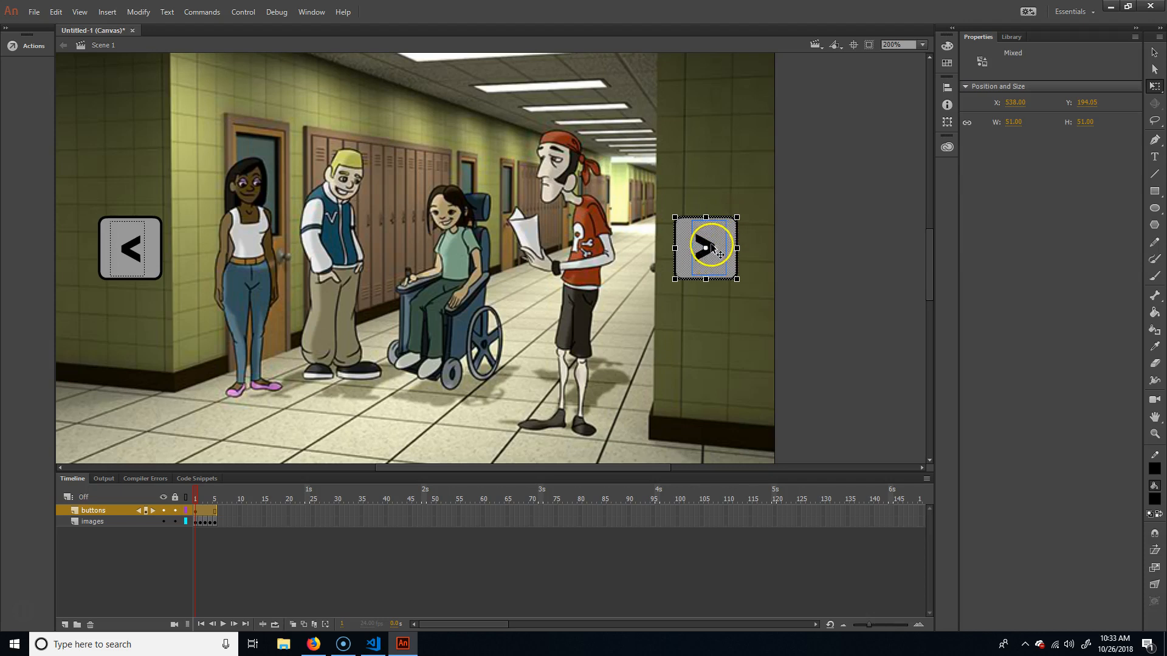
click(134, 15)
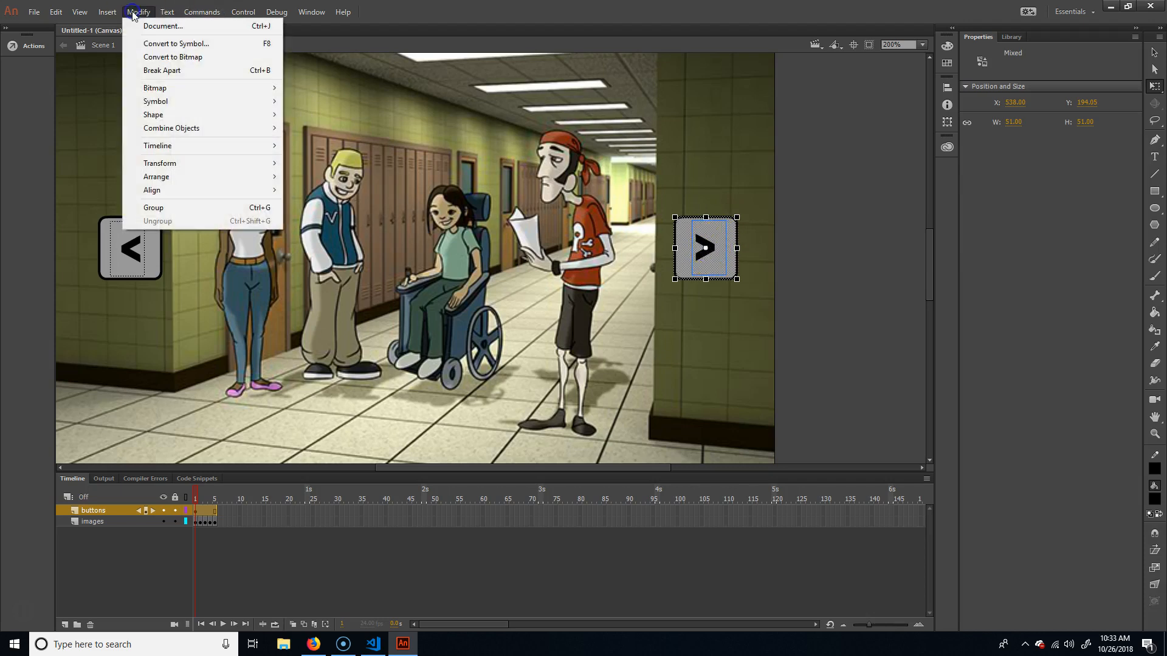
click(176, 44)
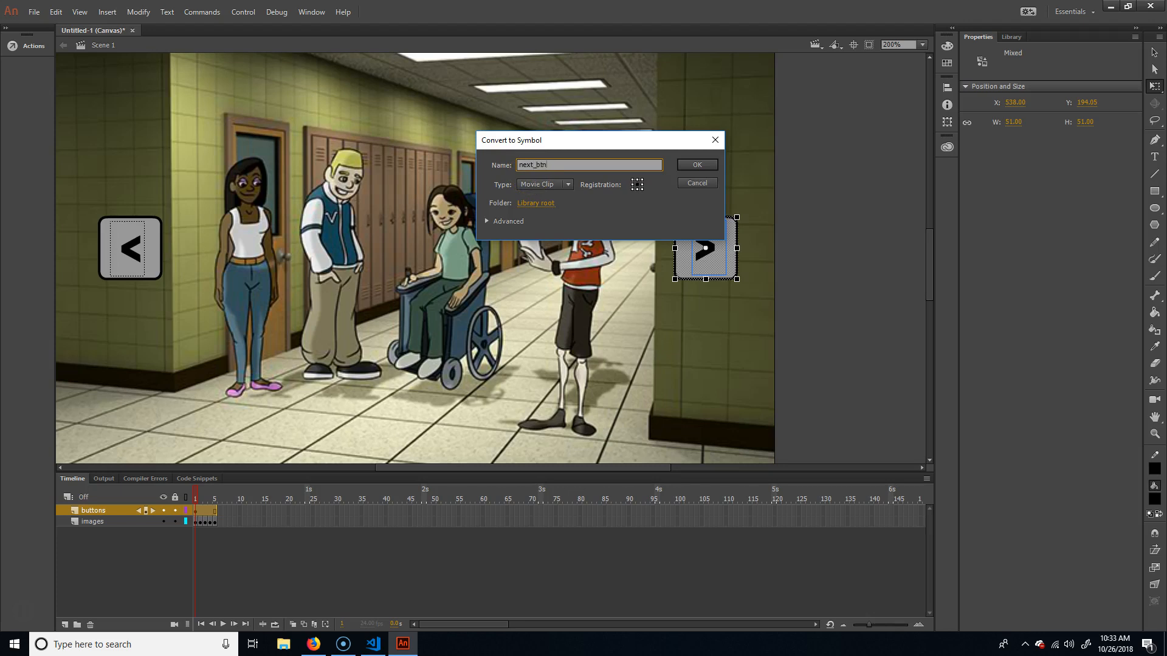
click(547, 182)
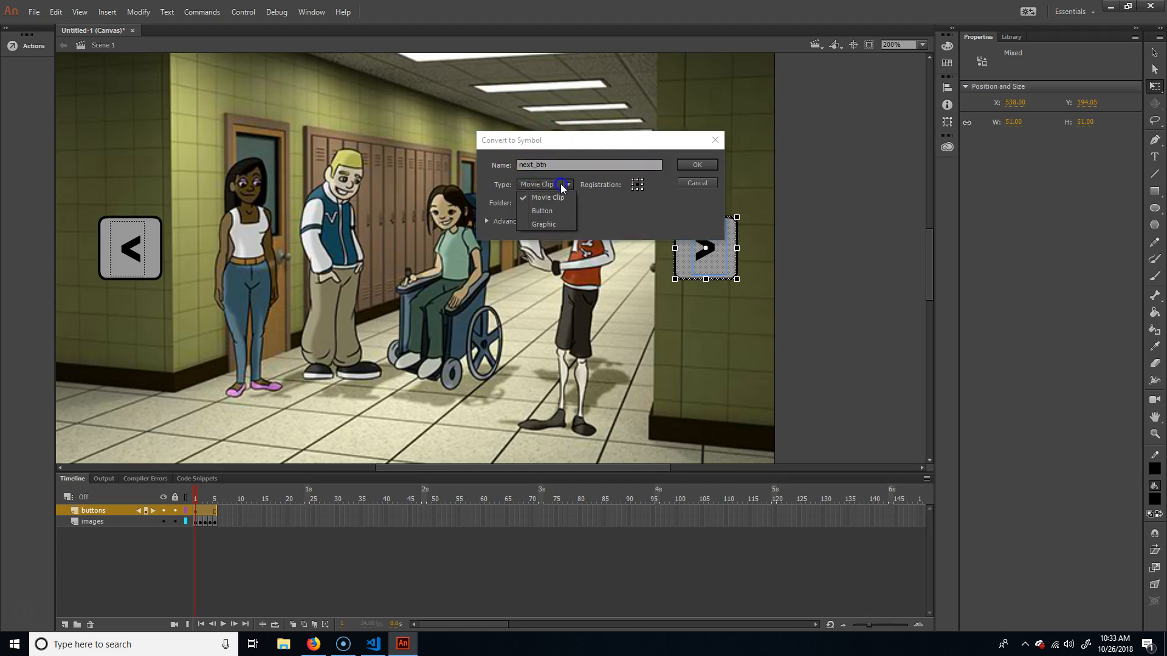
click(543, 211)
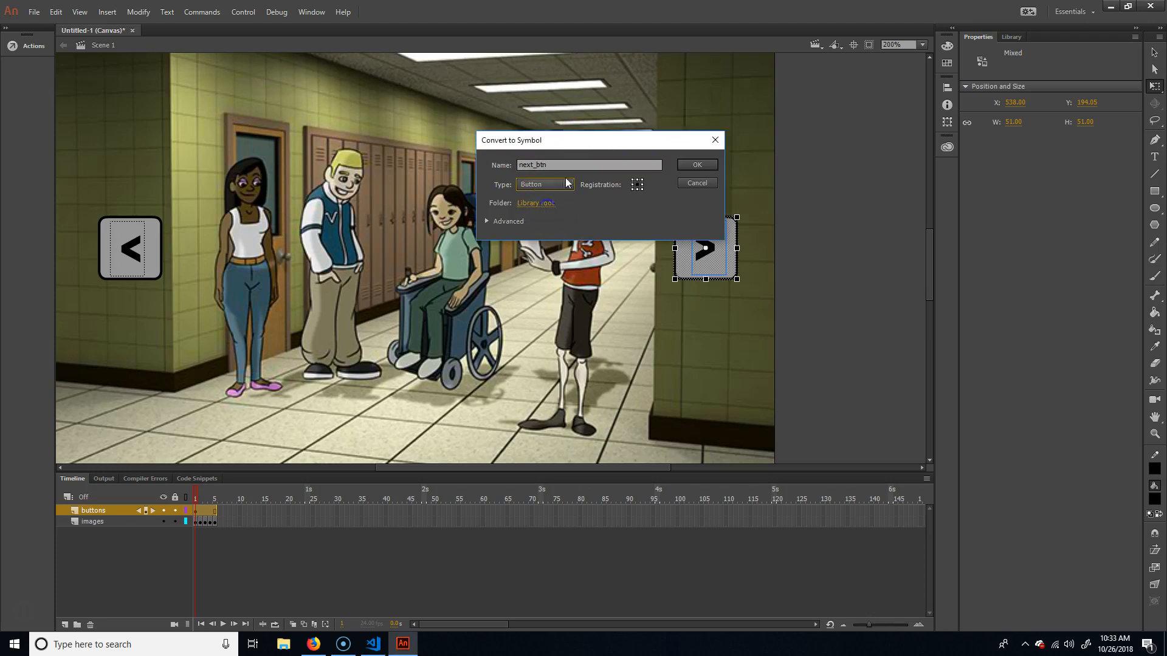
click(697, 165)
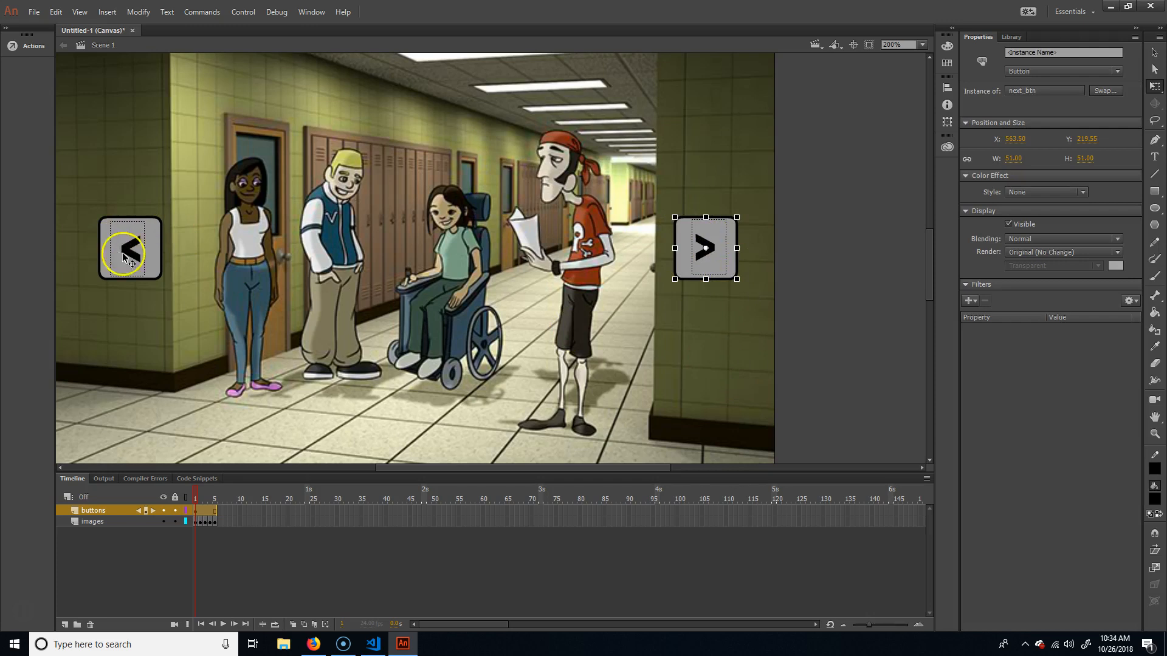
- Convert the left rounded square and its "<" text to a Button symbol named prev_btn
click(156, 256)
shift+click(130, 248)
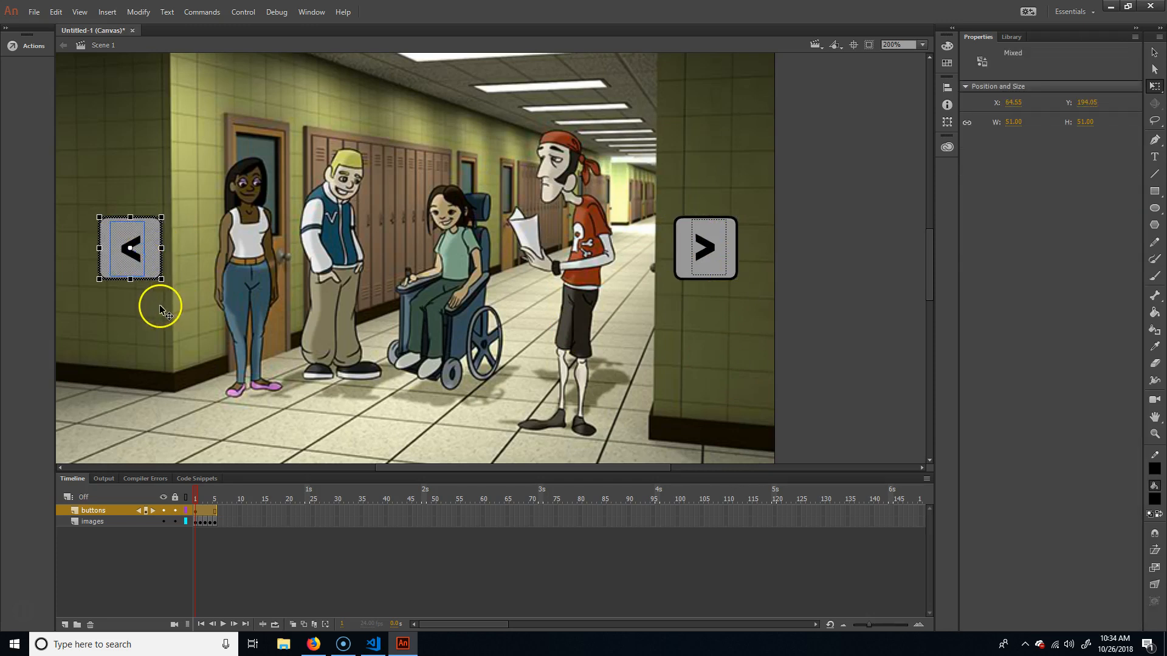
key(F8)
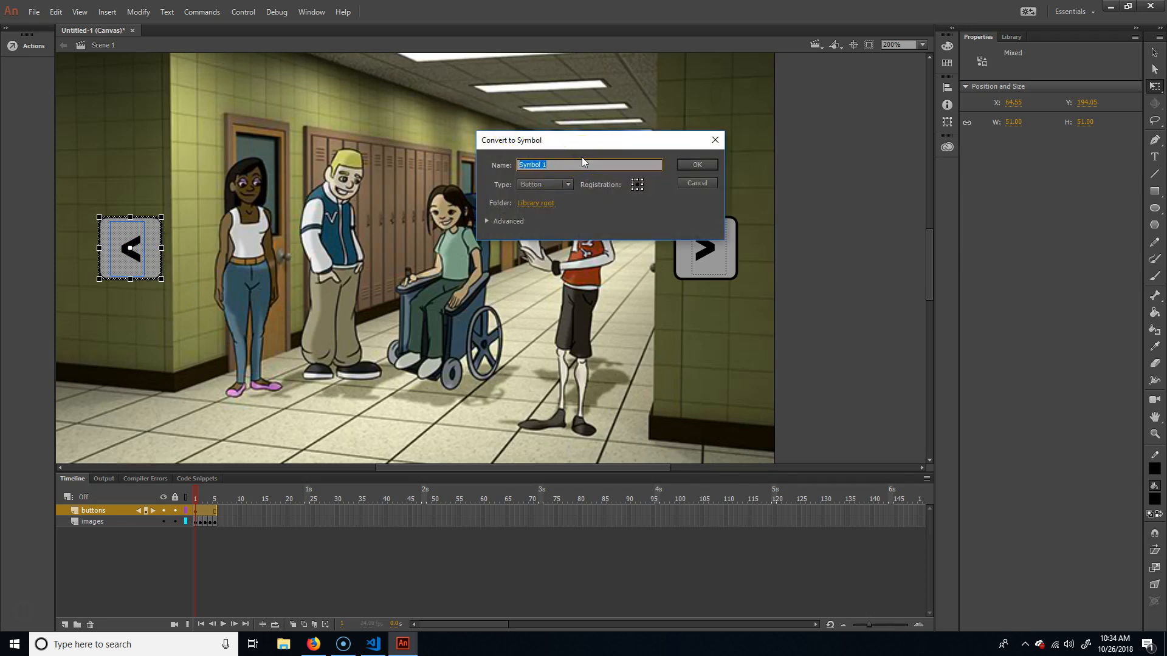
text(prev_btn)
key(Return)
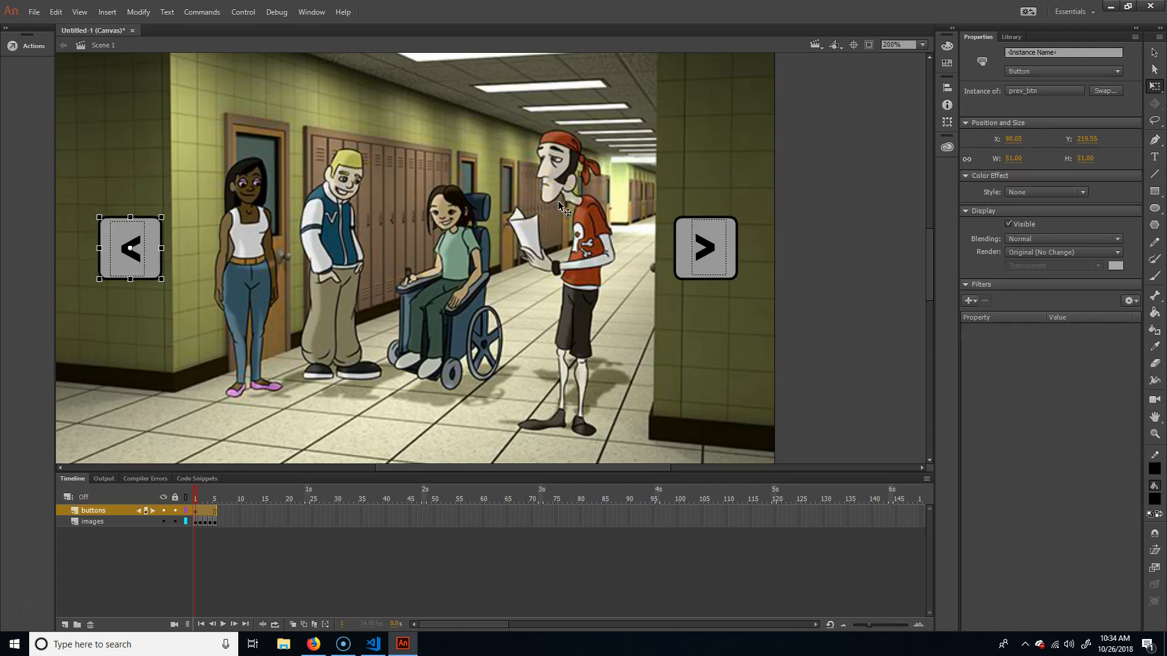
- Test the movie in the browser, try the next button and close the preview
click(731, 245)
key(ctrl+Return)
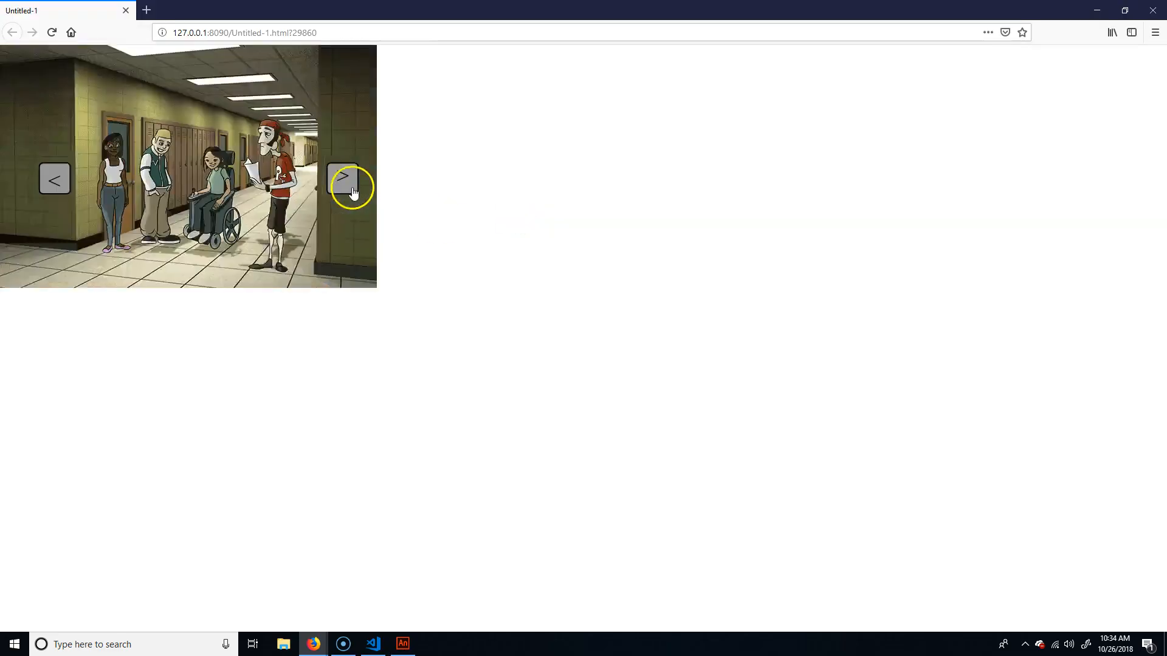
click(347, 195)
click(1152, 10)
- Open the next_btn symbol for editing and set its ">" text to Static Text
click(714, 247)
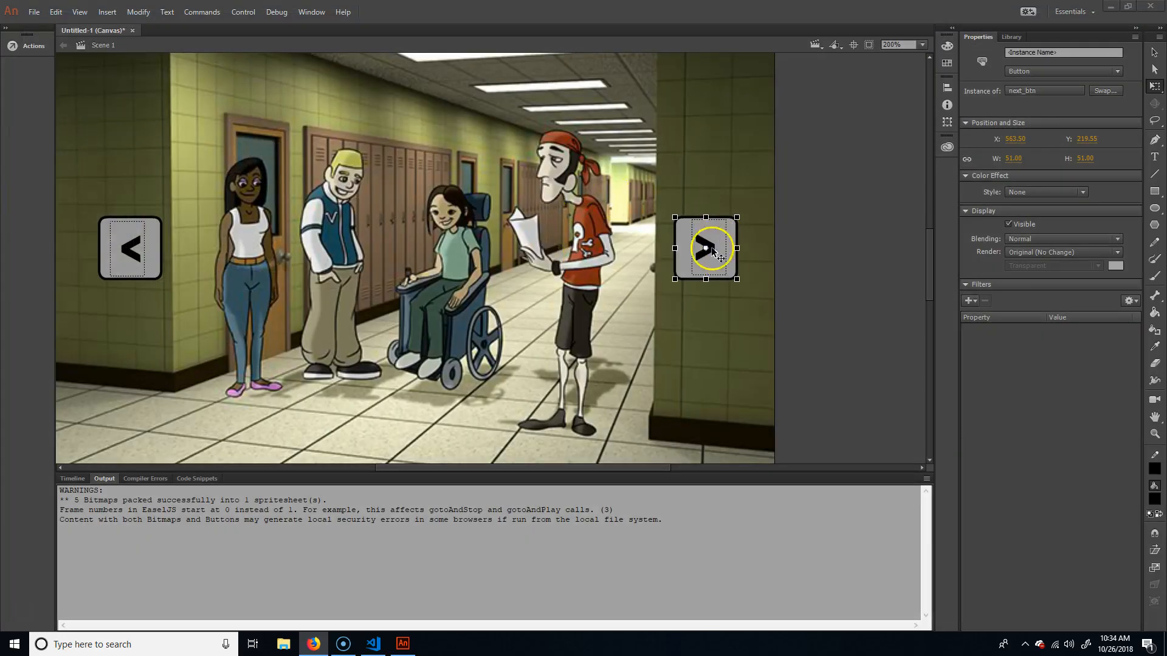
click(812, 216)
click(703, 251)
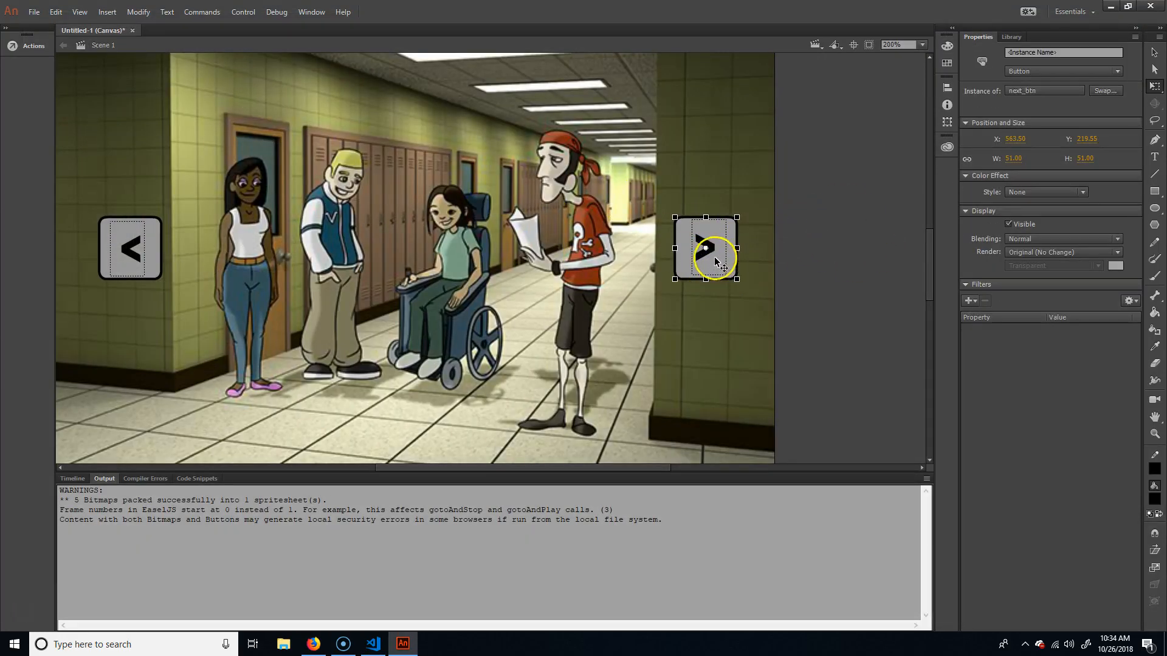
double_click(718, 262)
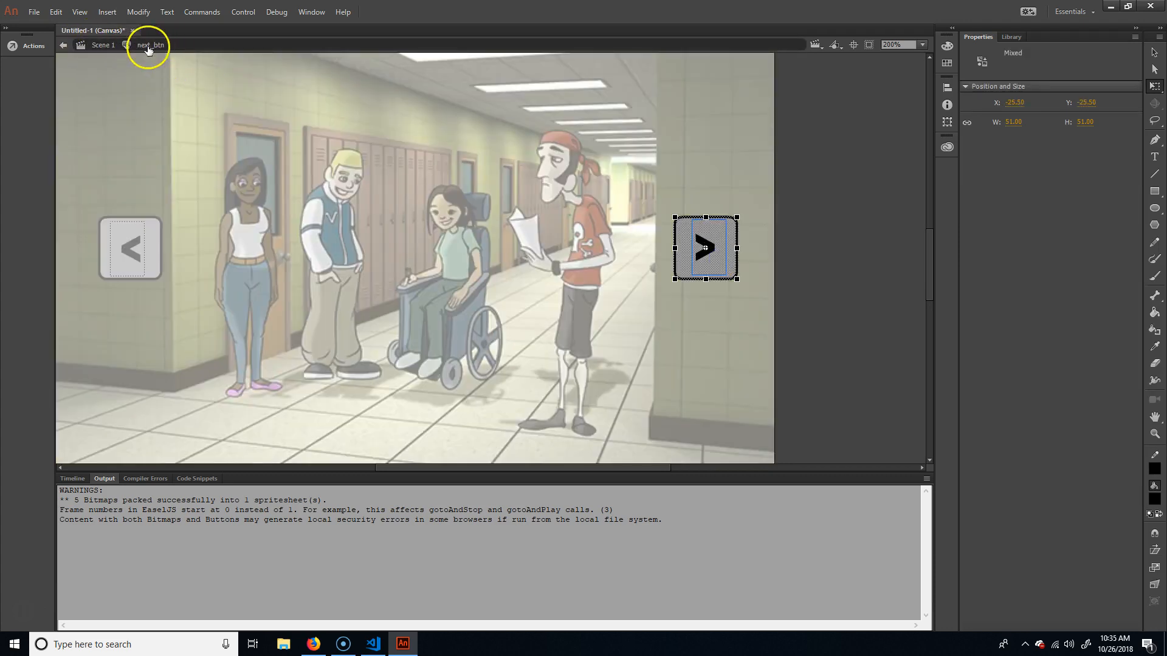
click(810, 235)
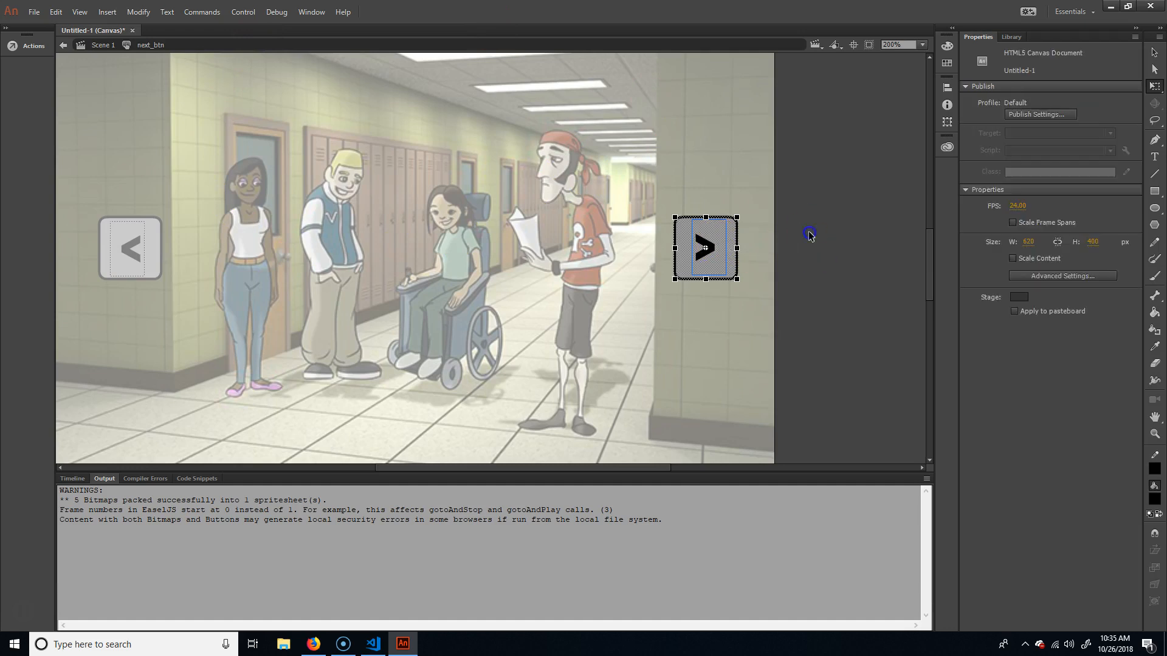
click(702, 249)
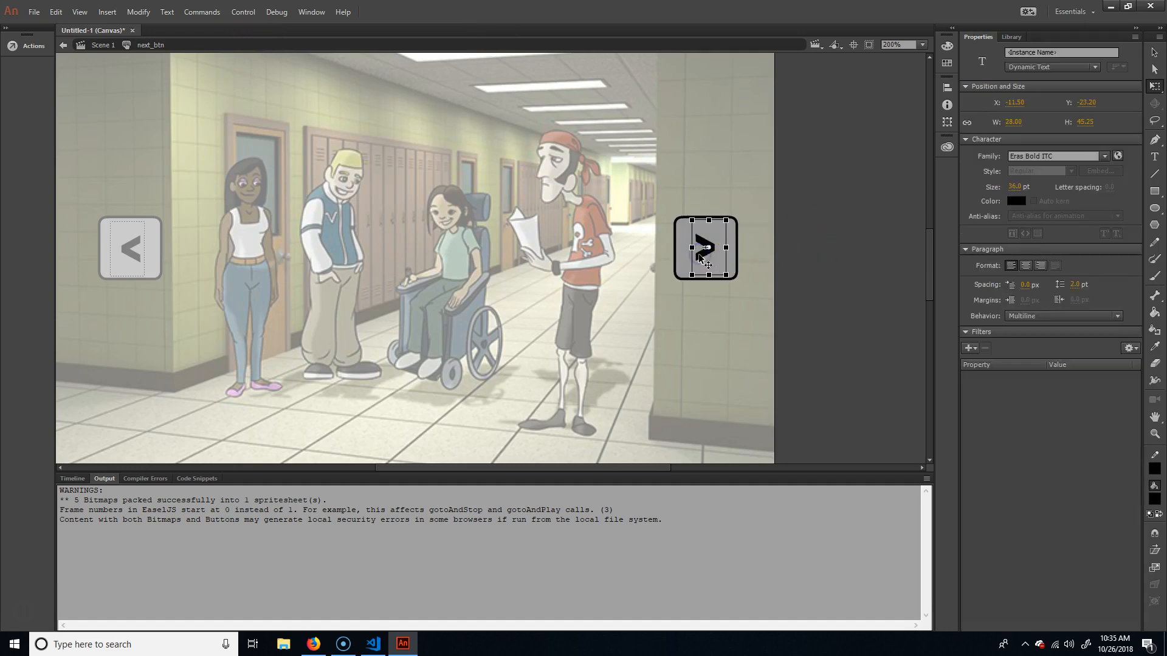
click(1092, 65)
click(1056, 77)
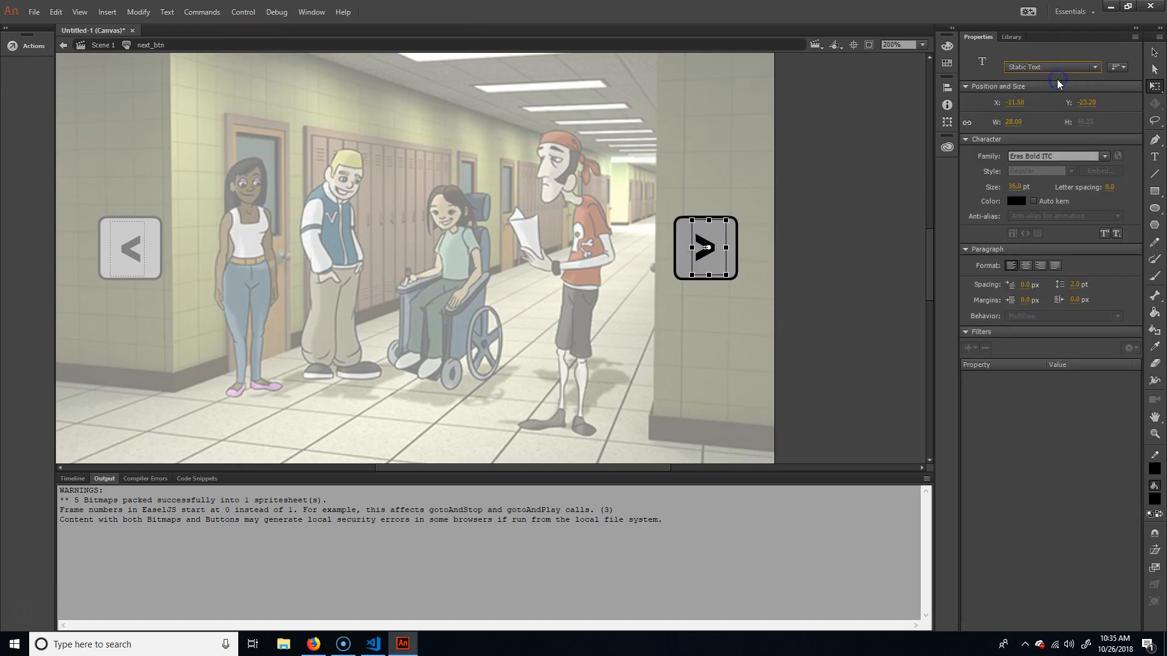
- Check the text orientation options, switch the ">" text to Dynamic Text and set it back to Static Text
click(1124, 68)
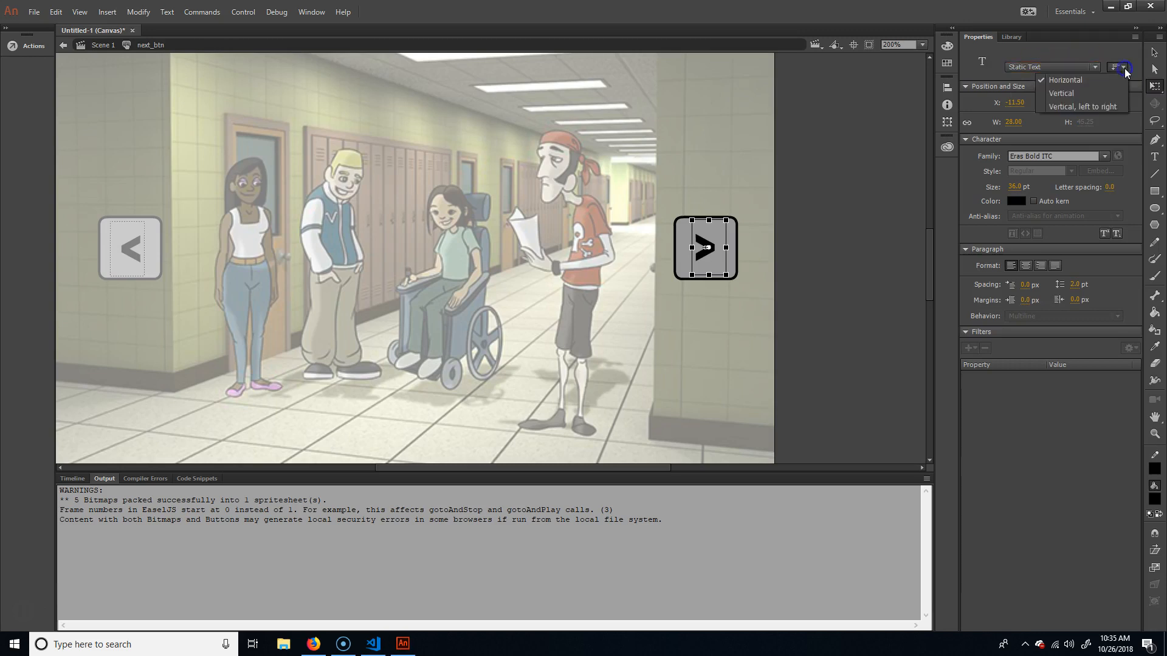
click(1092, 65)
click(1089, 66)
click(1055, 93)
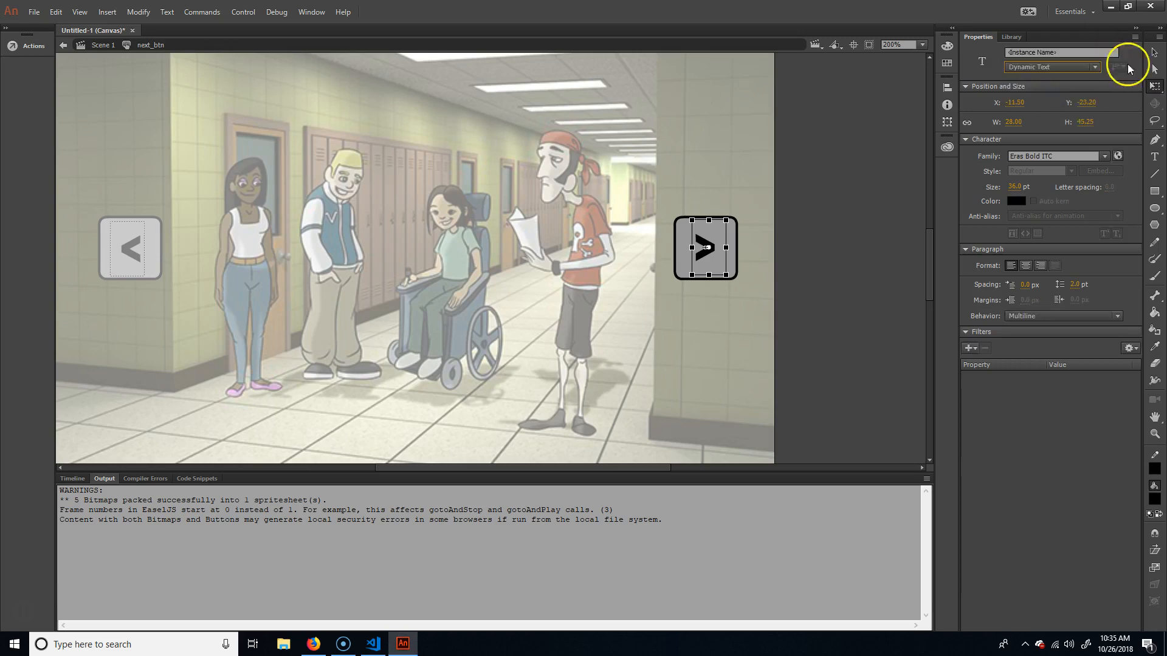
click(1092, 65)
click(1056, 78)
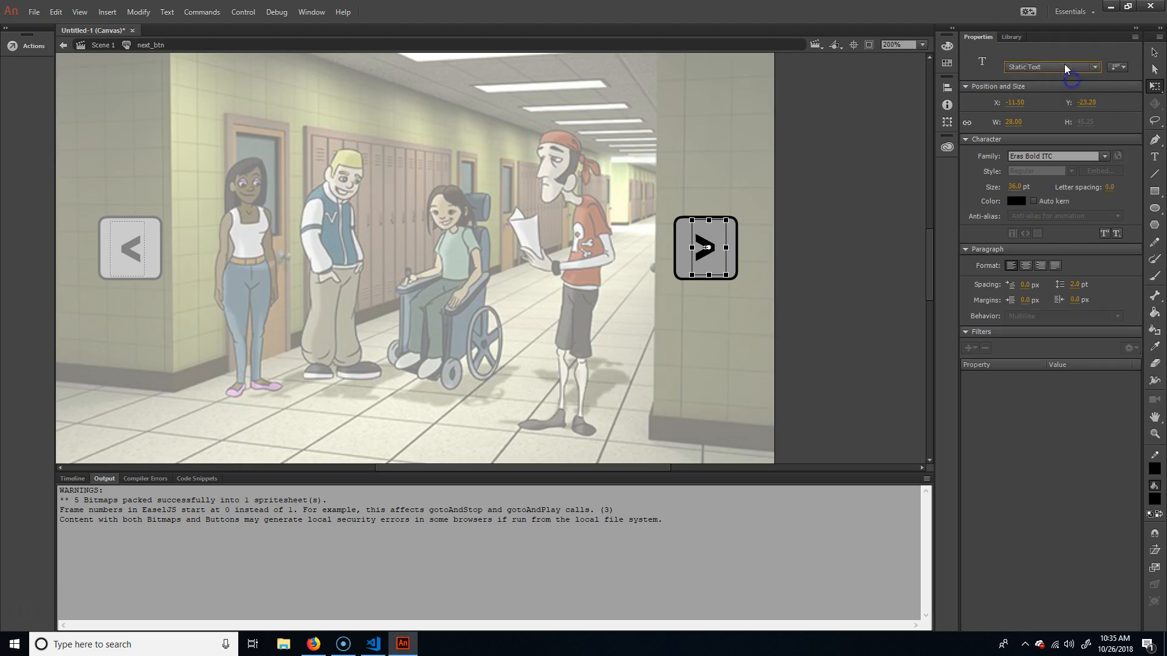
- Leave next_btn, set the "<" text inside the prev_btn symbol to Static Text and return to the main scene
click(836, 156)
double_click(331, 228)
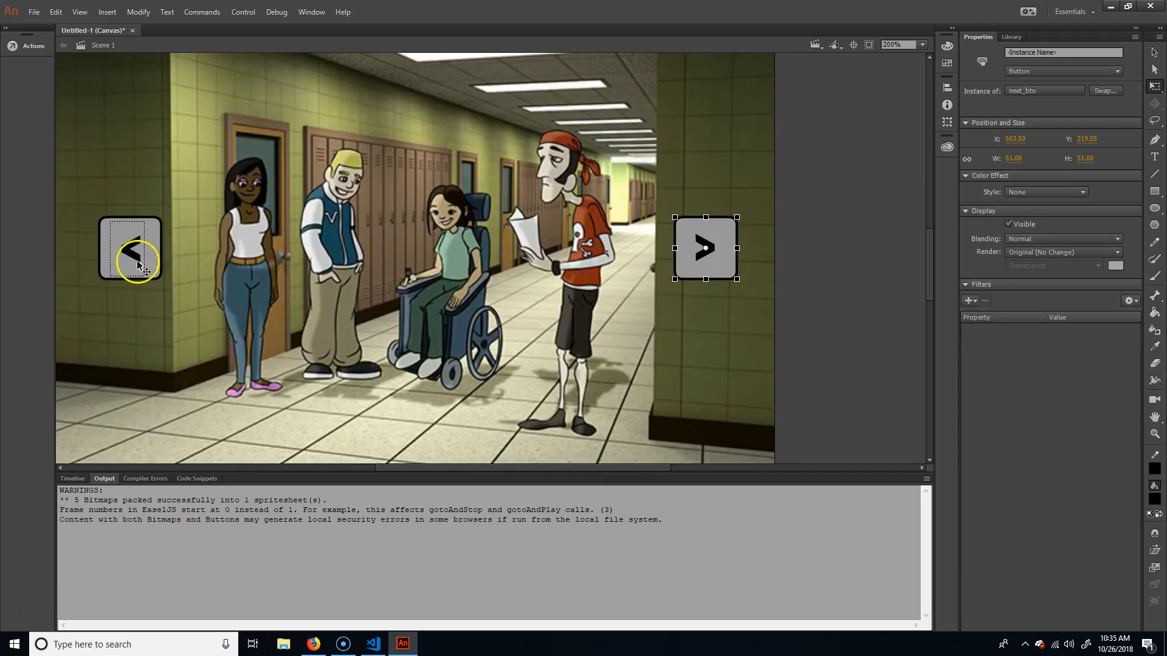
double_click(130, 260)
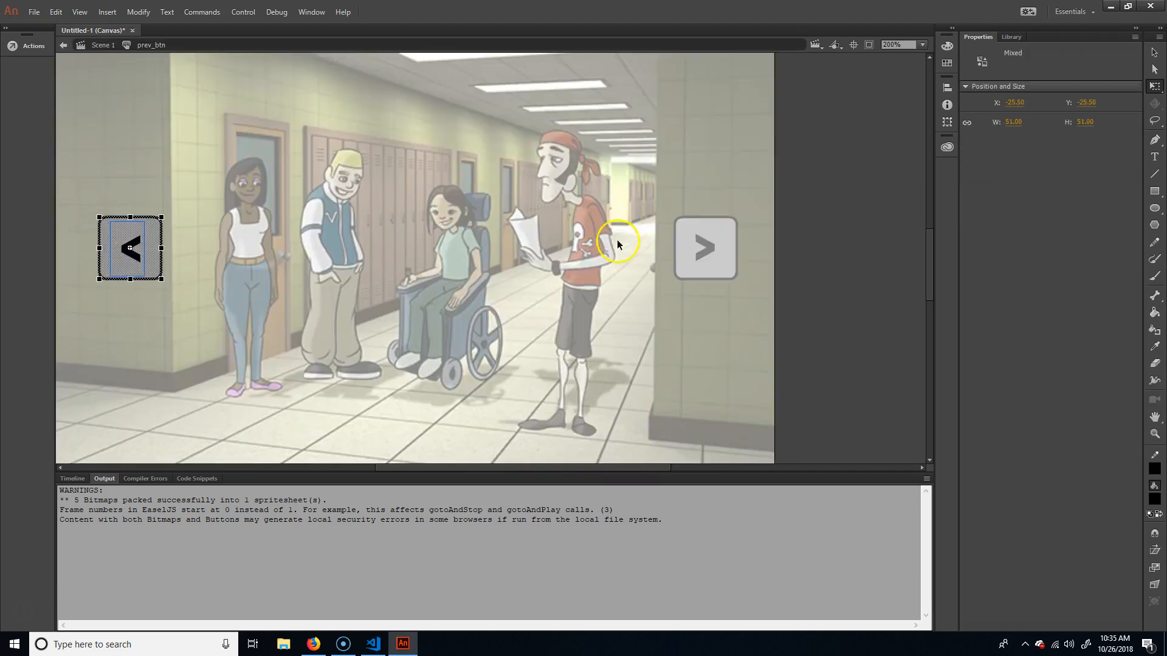
click(848, 128)
click(136, 256)
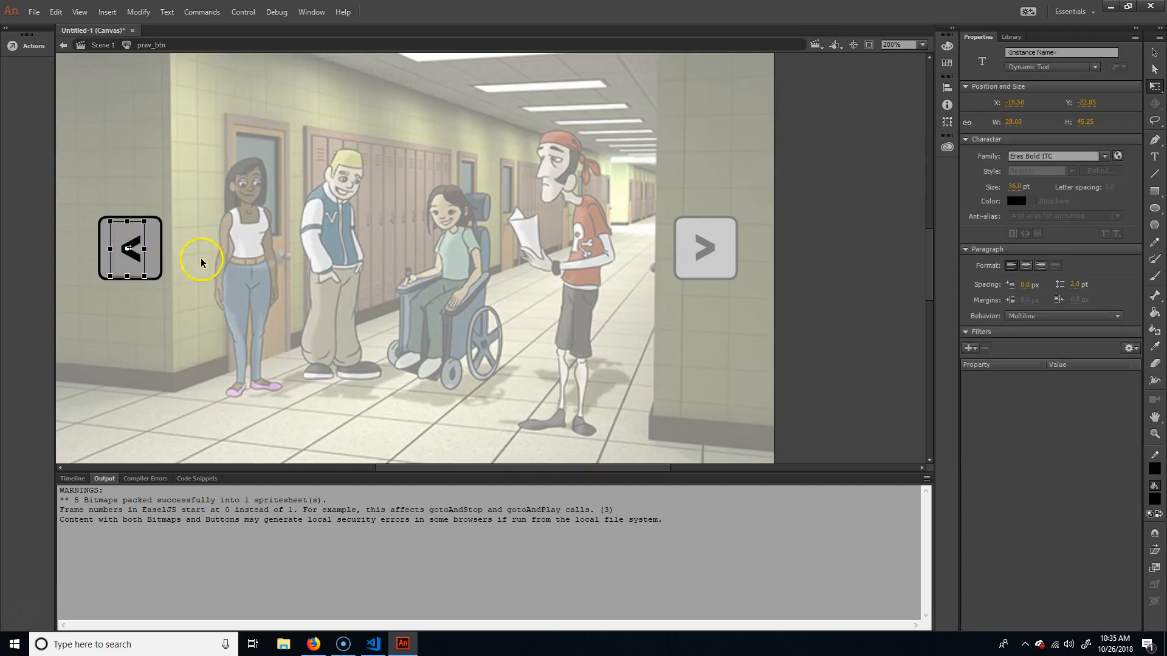
click(1070, 69)
click(1063, 79)
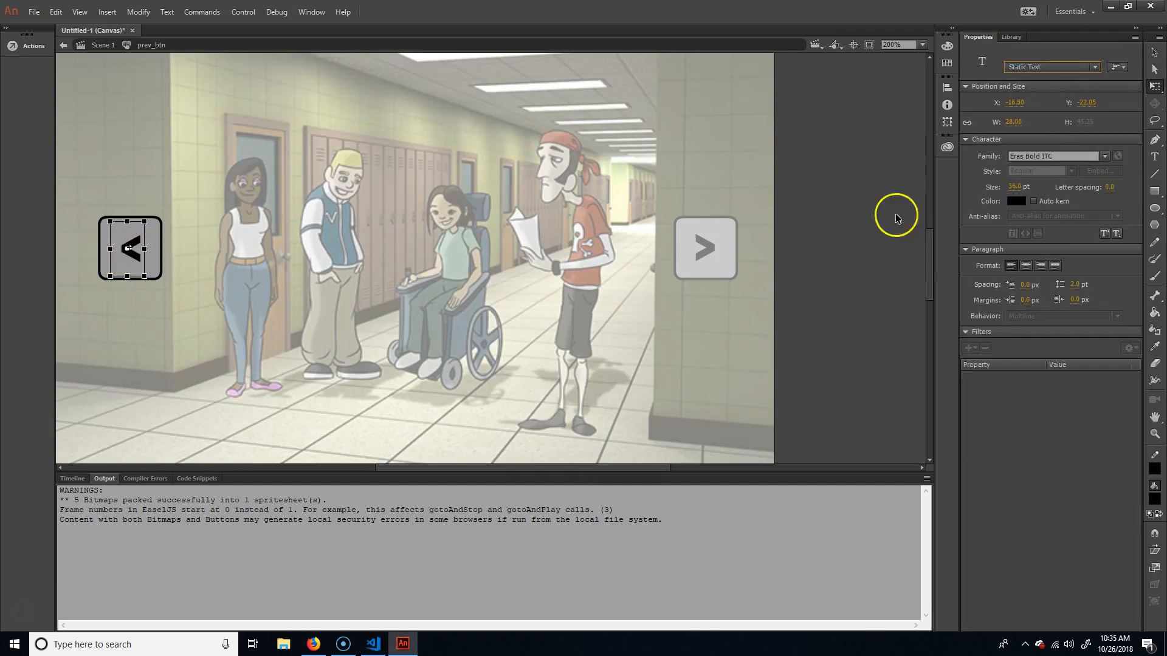
click(810, 141)
double_click(698, 207)
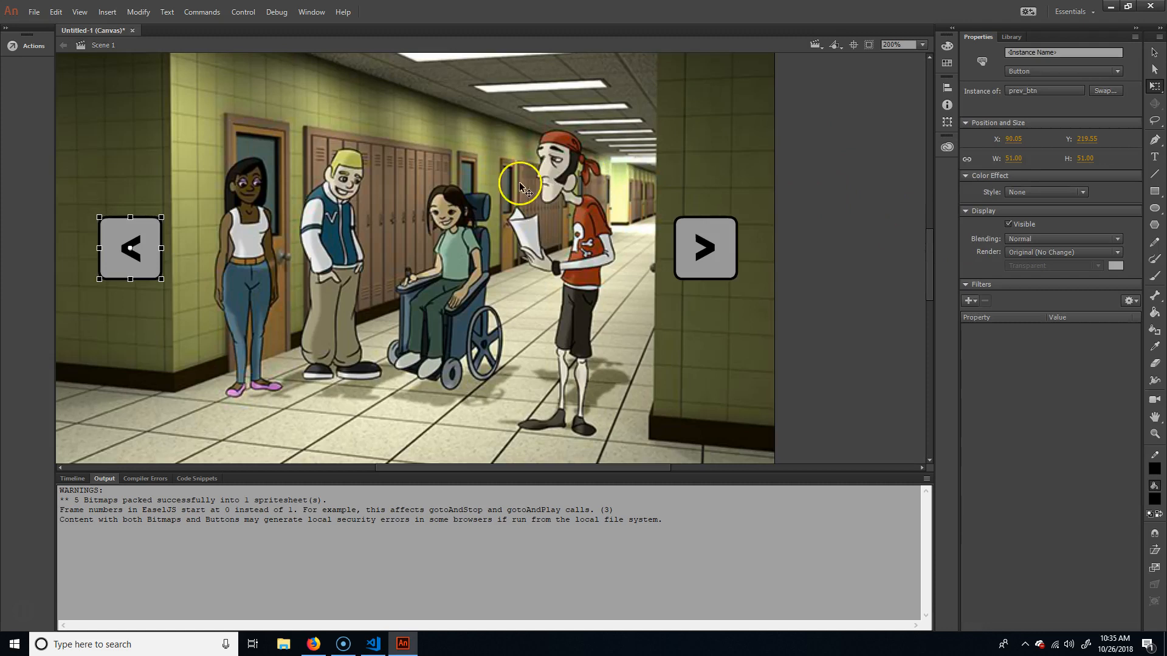
- Open the prev_btn symbol to inspect it, return to the main scene and test the movie in the browser
click(138, 234)
double_click(139, 234)
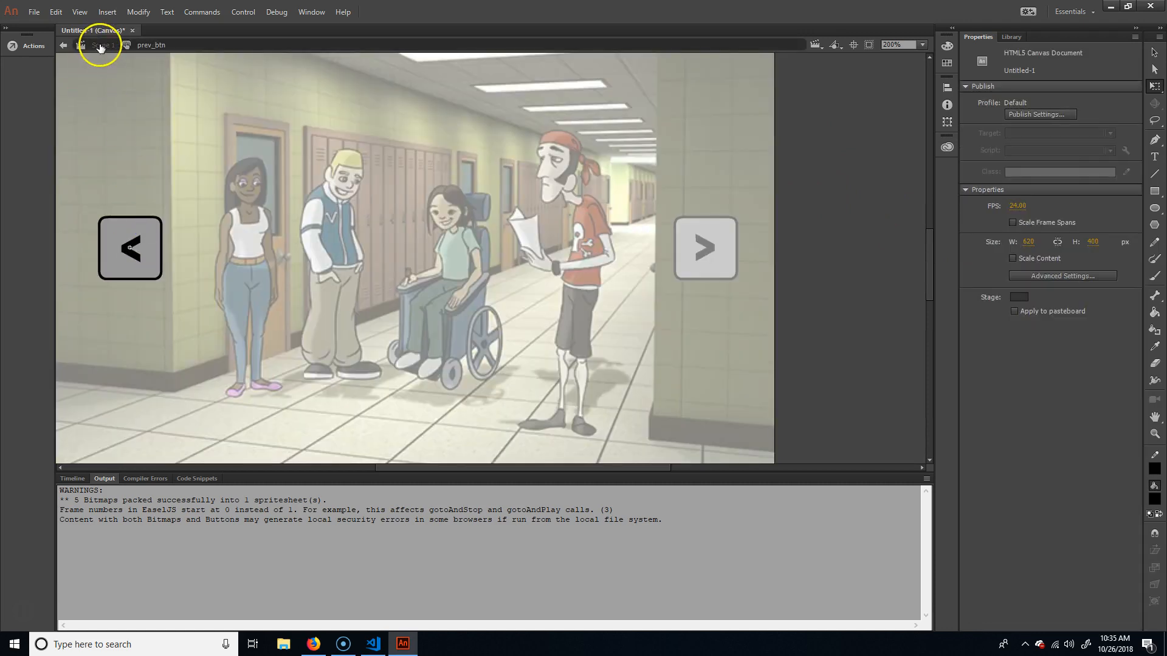
click(97, 45)
click(430, 206)
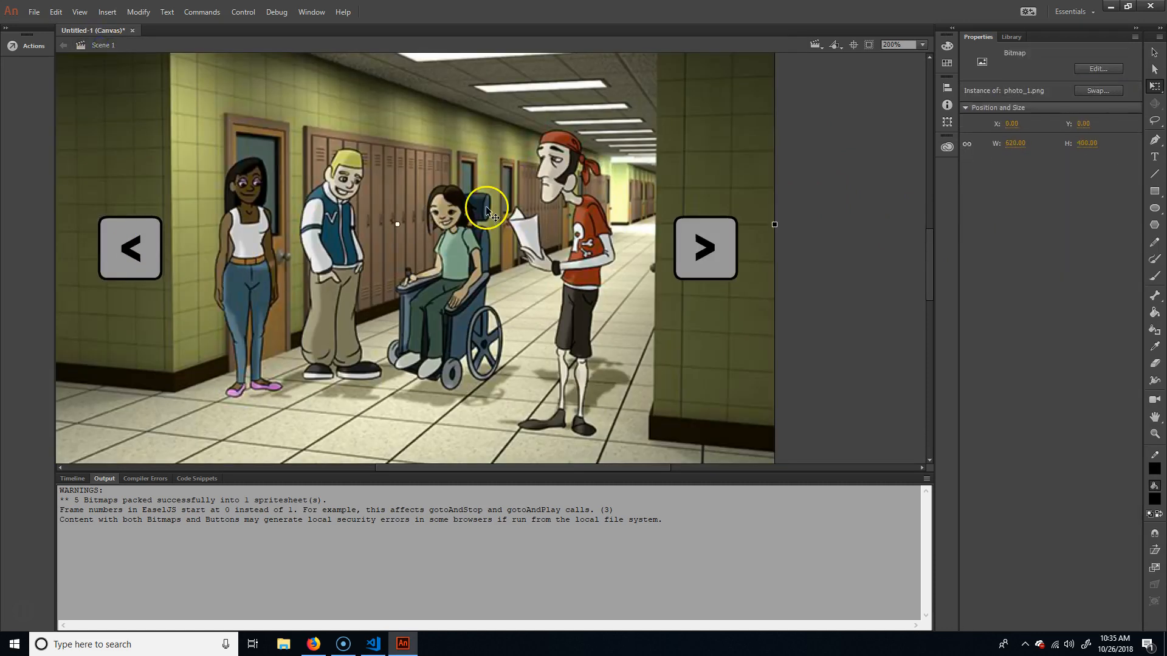
key(ctrl+Return)
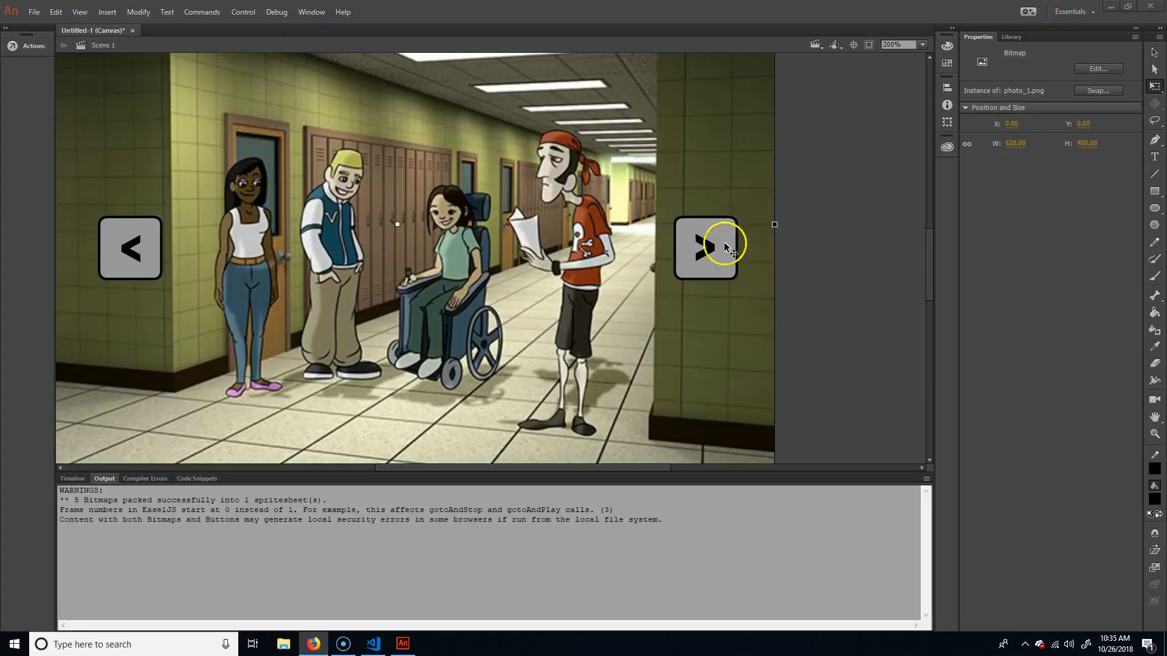
- Show the timeline, open the next_btn symbol for editing and select its ">" text
click(71, 478)
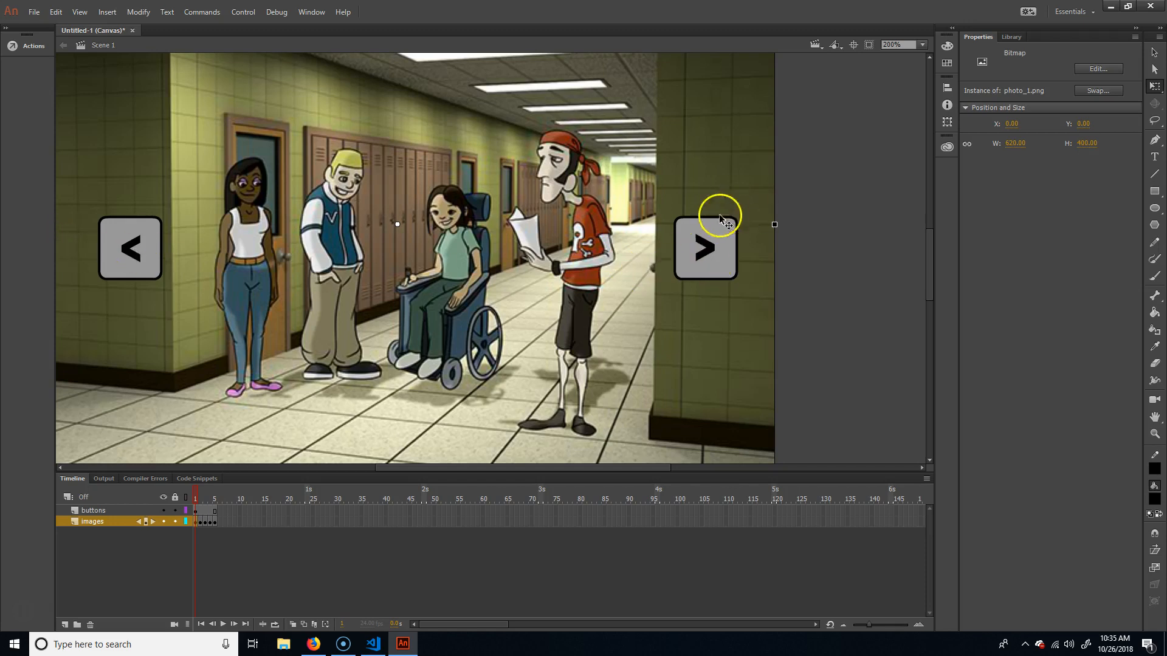
click(722, 246)
double_click(722, 246)
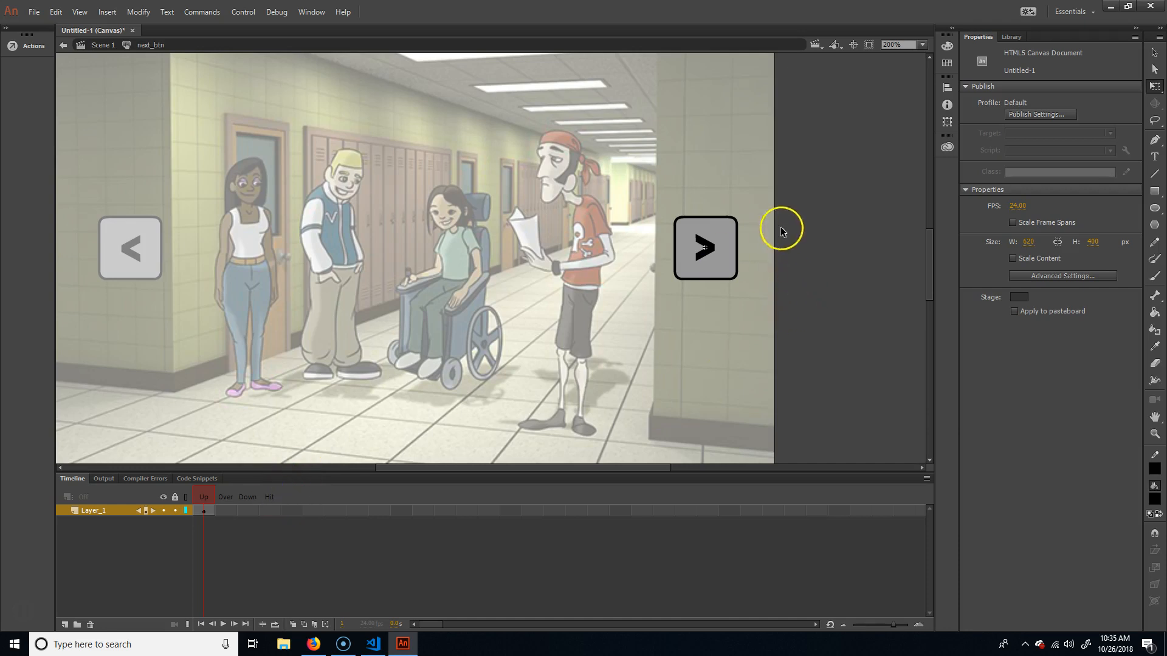
click(703, 248)
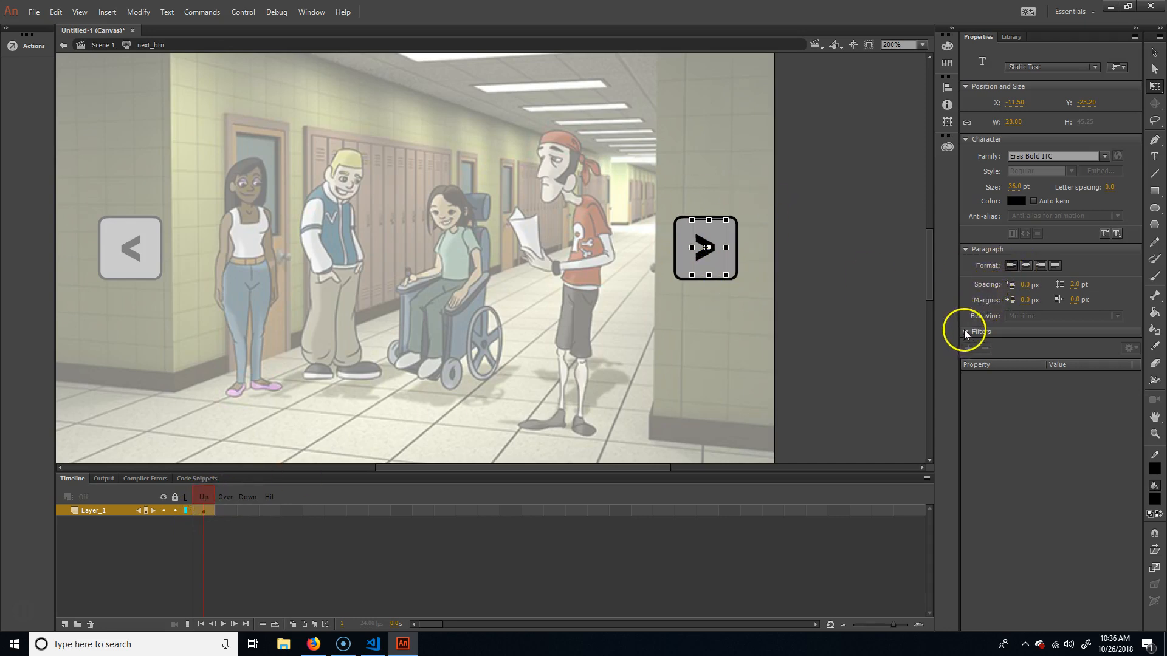
- Insert keyframes on the Over and Down frames of next_btn and go back to the Up frame
click(253, 513)
click(231, 509)
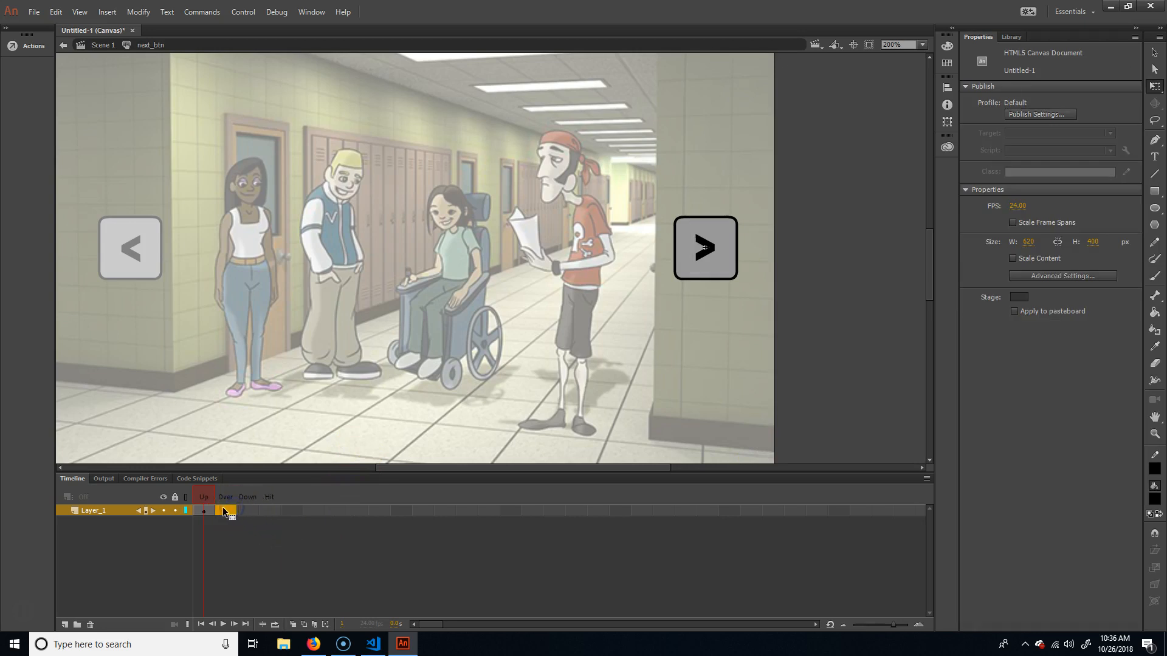
right_click(225, 514)
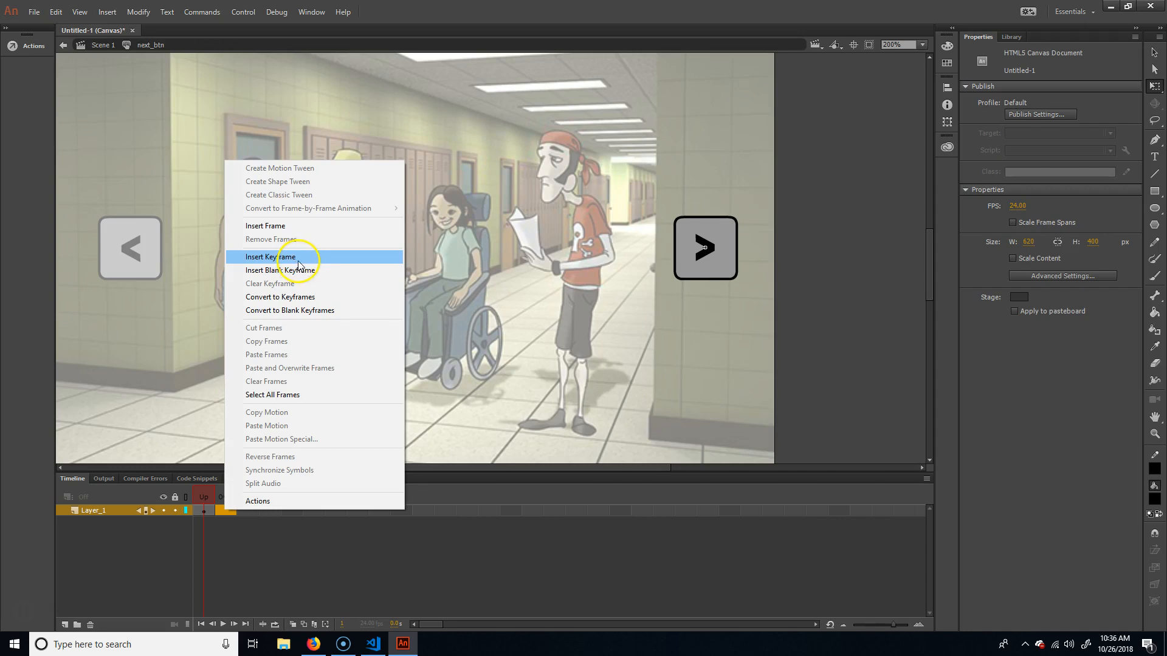
click(299, 262)
click(247, 511)
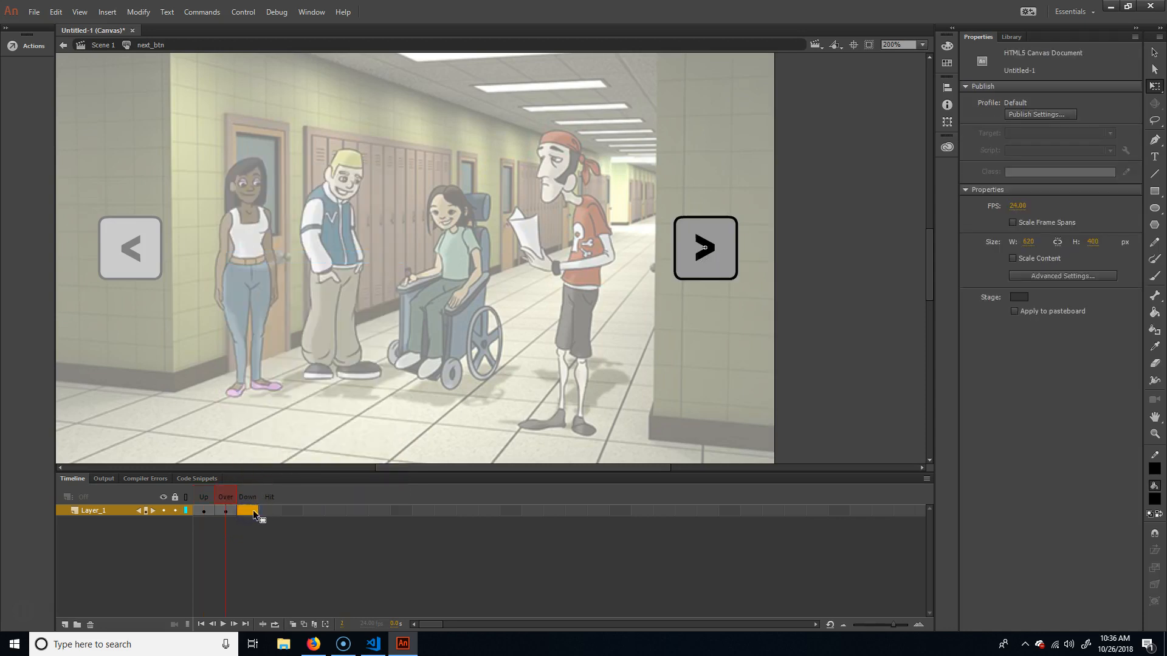
key(F6)
click(206, 509)
mouse_move(224, 501)
mouse_down()
mouse_move(192, 504)
mouse_move(225, 502)
mouse_up()
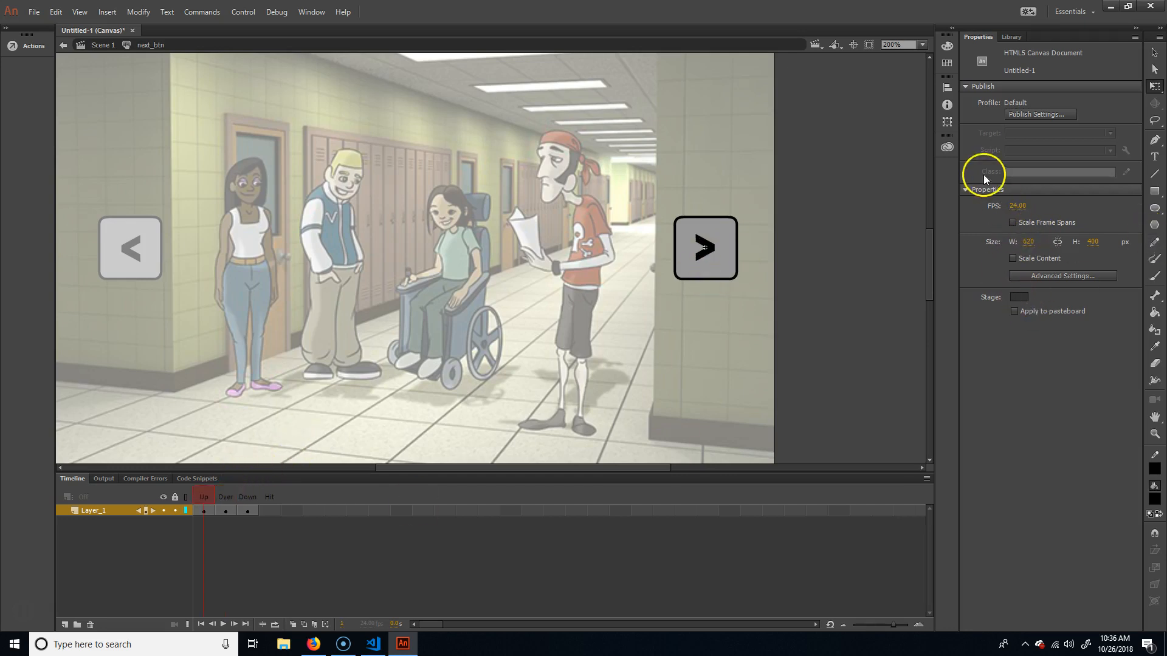
click(731, 265)
double_click(727, 272)
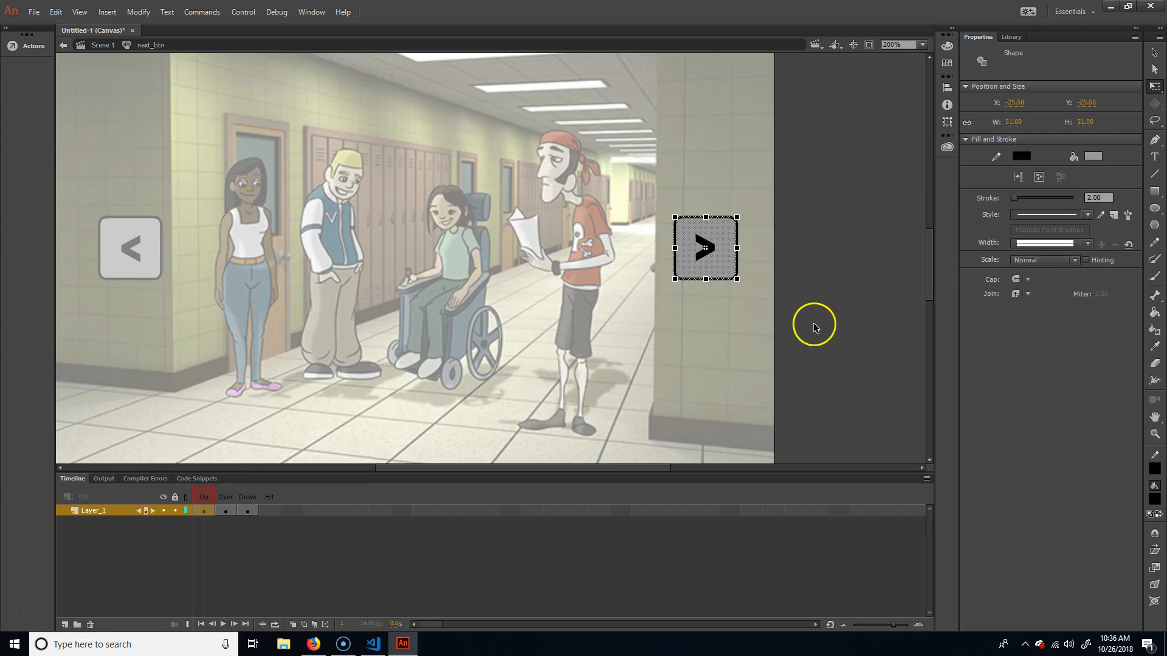
click(815, 328)
click(617, 305)
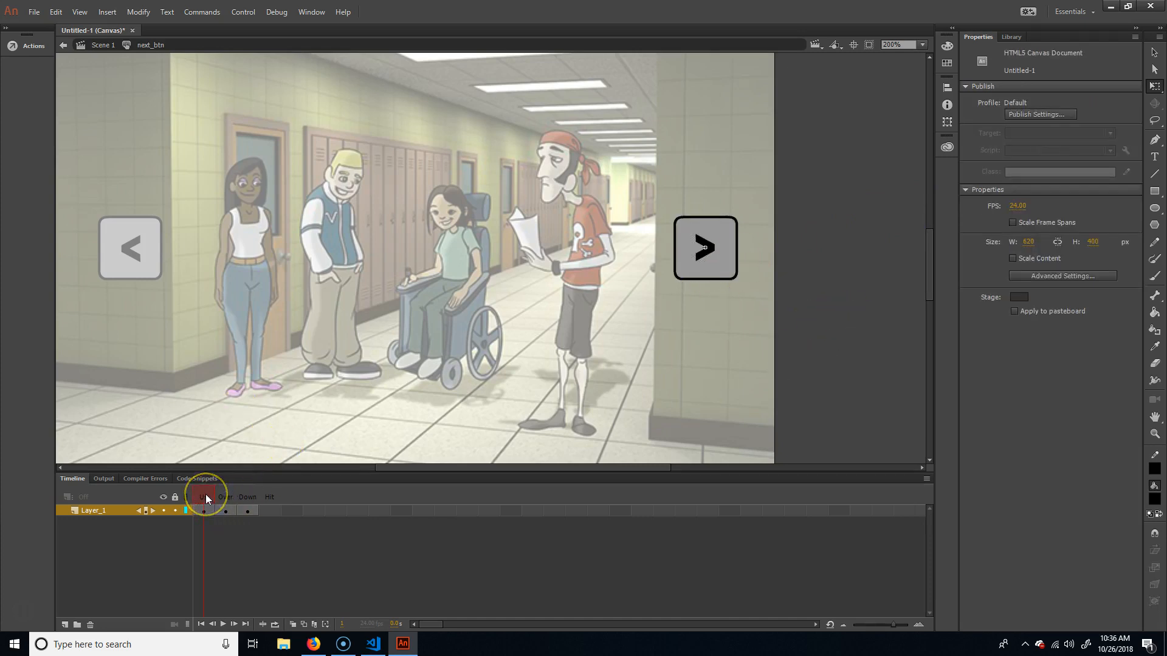
- On the Over frame of next_btn, move the box and ">" text up 4 px together and compare with the Up frame
click(225, 497)
click(717, 262)
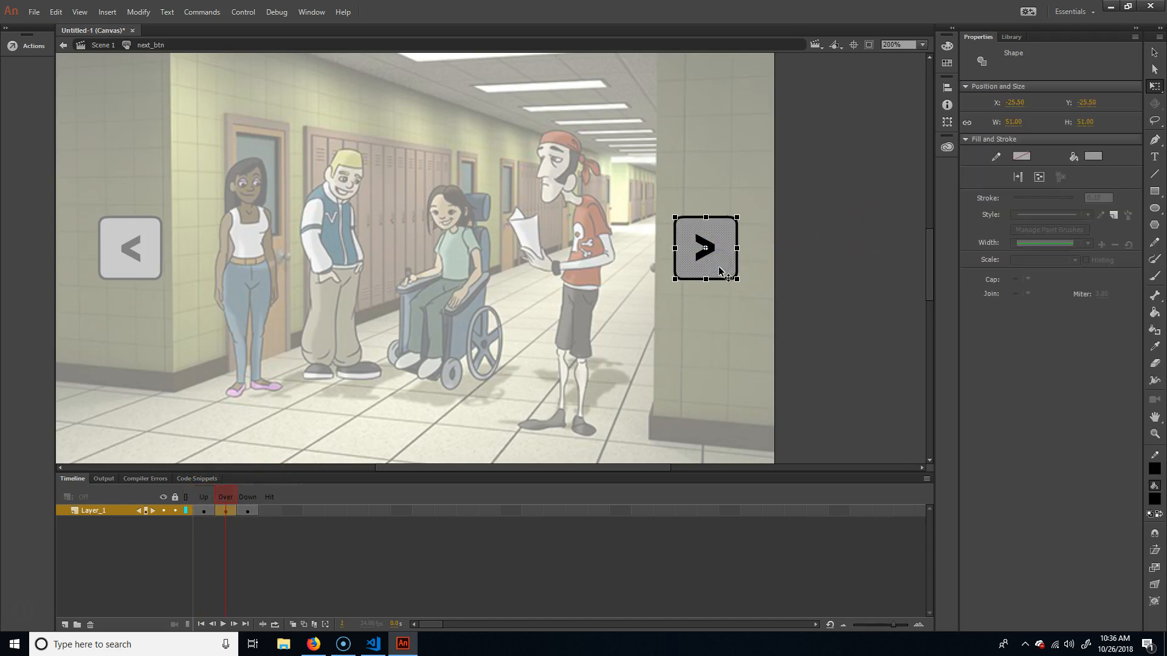
double_click(719, 270)
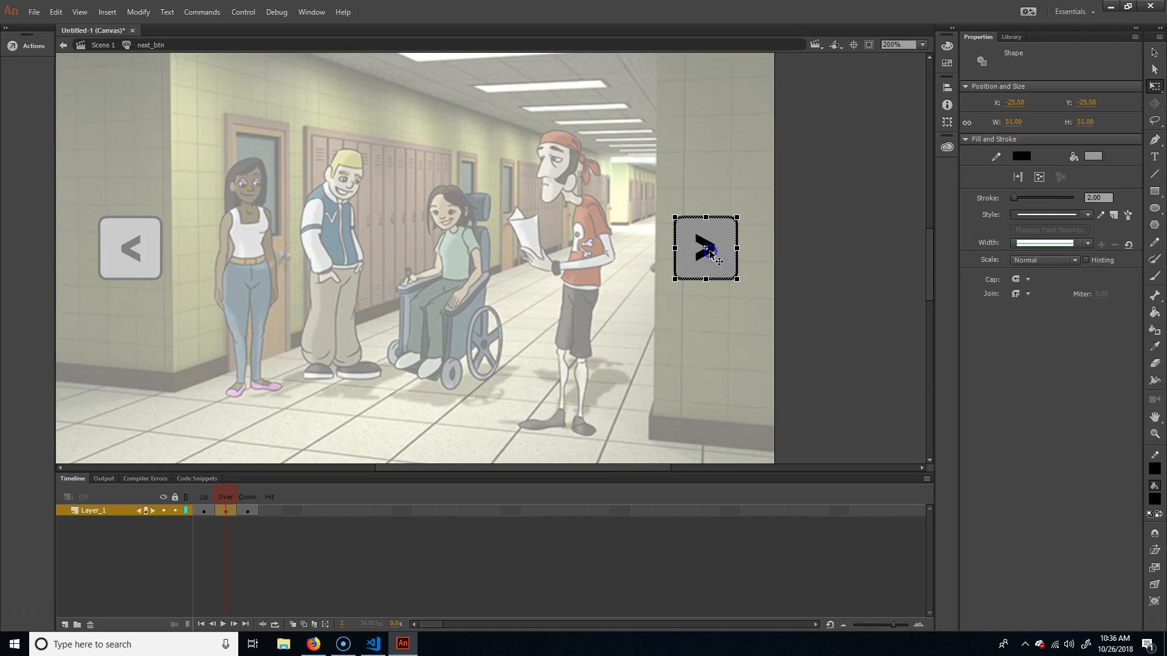
shift+click(710, 252)
key(Up)
key(Up)
key(Up)
key(Up)
key(Up)
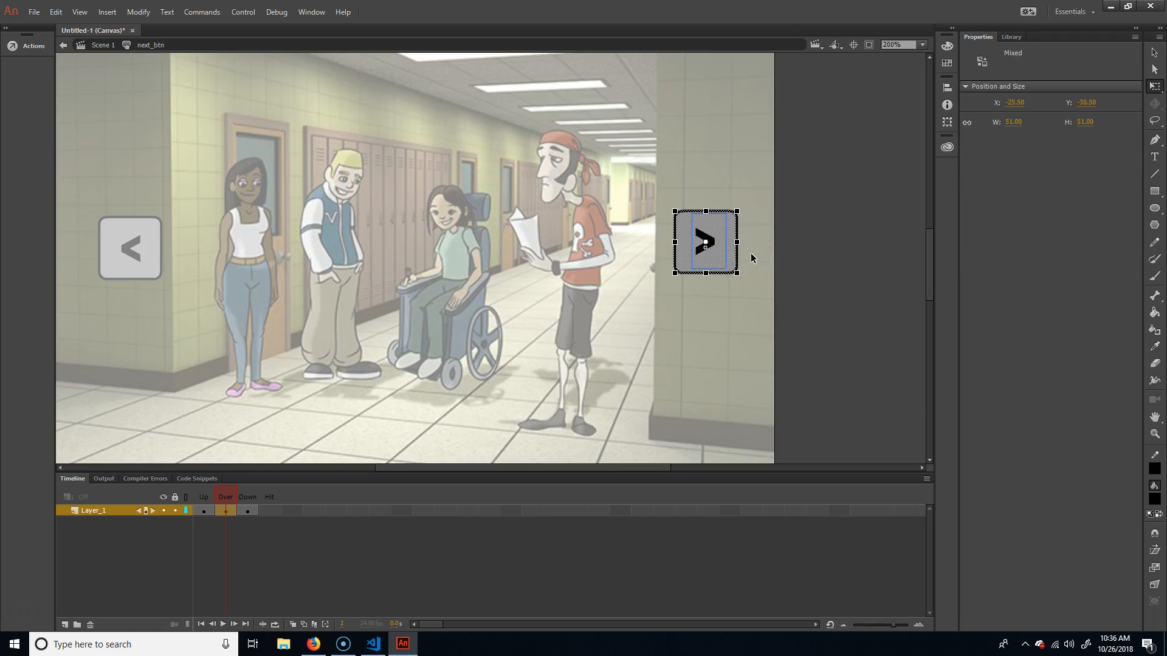
key(Down)
click(204, 514)
mouse_move(220, 490)
mouse_down()
mouse_move(206, 492)
mouse_move(229, 492)
mouse_up()
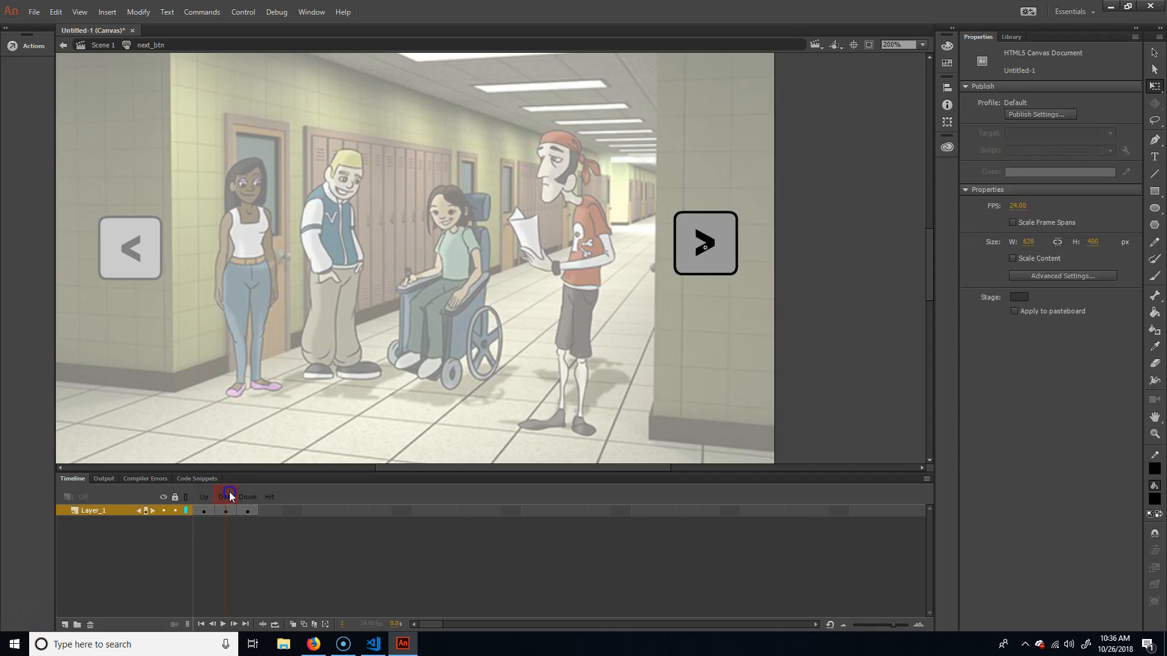
- Fill the box on the Over frame with light gray and compare the Up and Over states
click(740, 260)
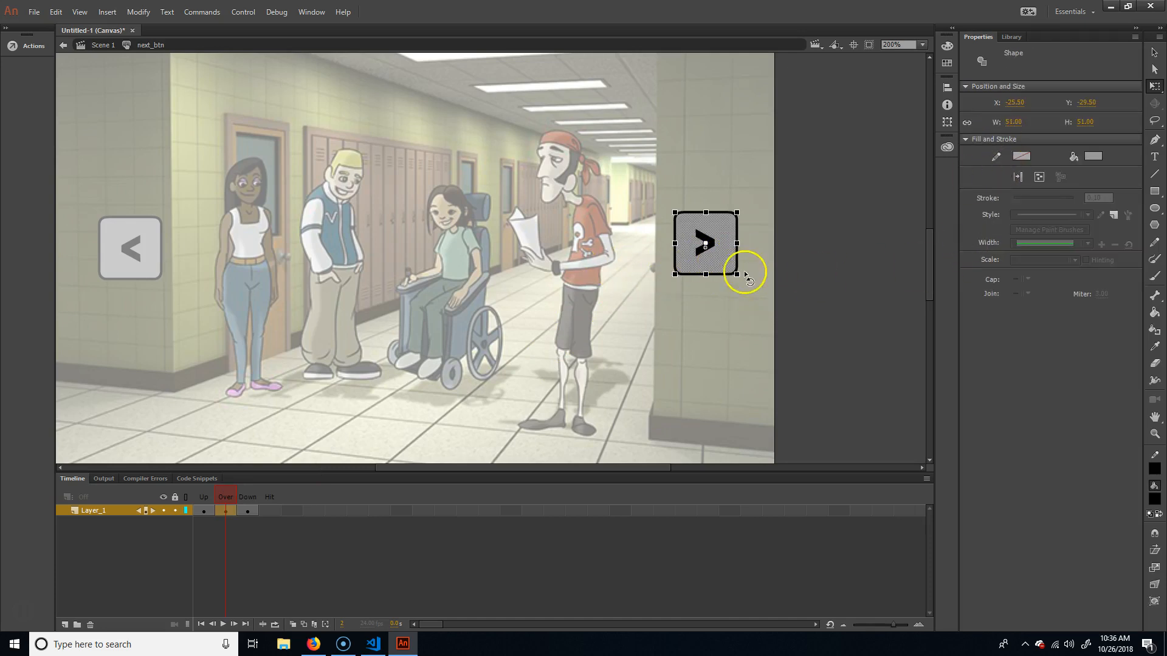
click(1093, 156)
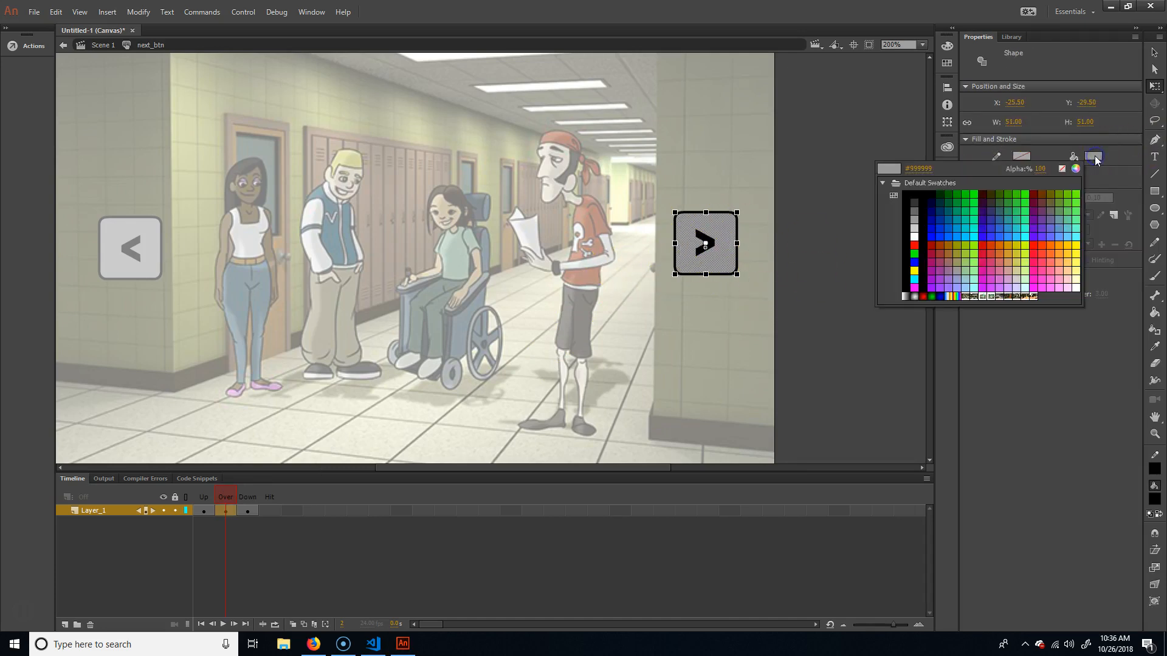
click(915, 230)
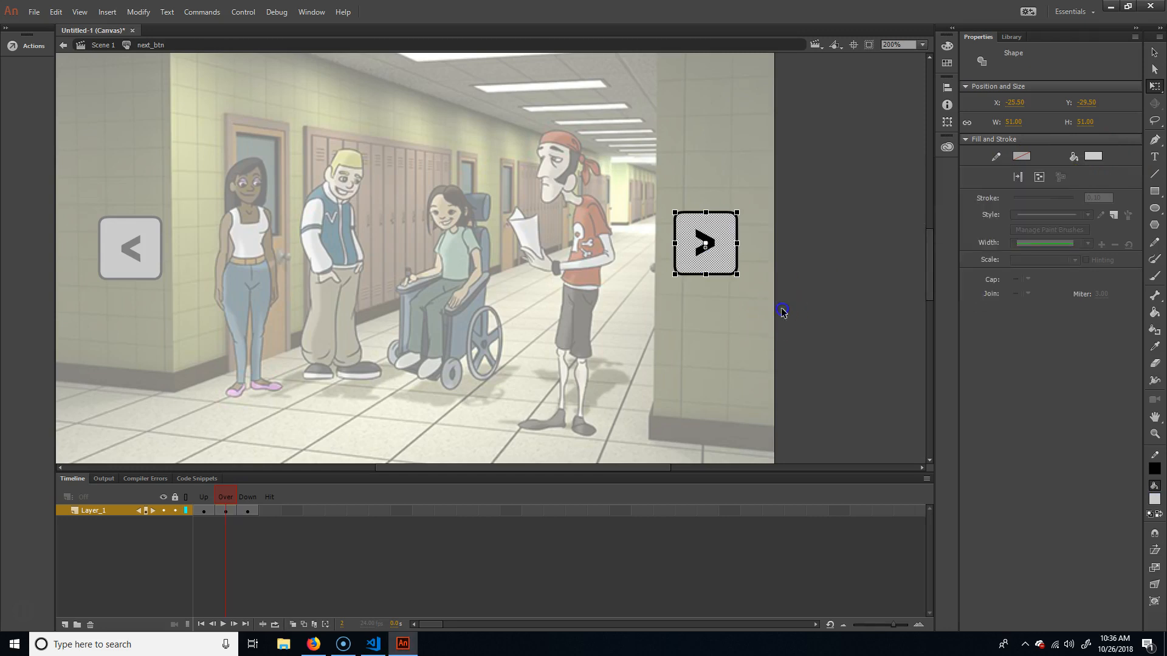
click(519, 461)
click(211, 496)
click(225, 496)
click(211, 495)
click(223, 498)
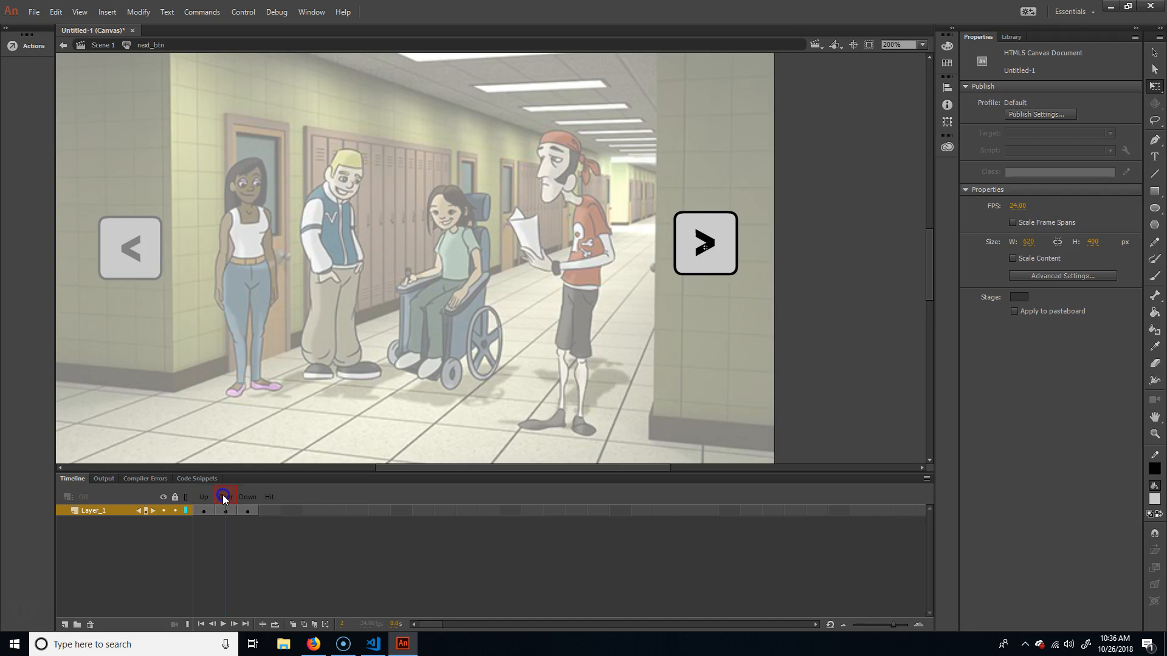
- On the Down frame of next_btn, move the box with its outline and ">" text down 5 px together
click(246, 497)
click(696, 274)
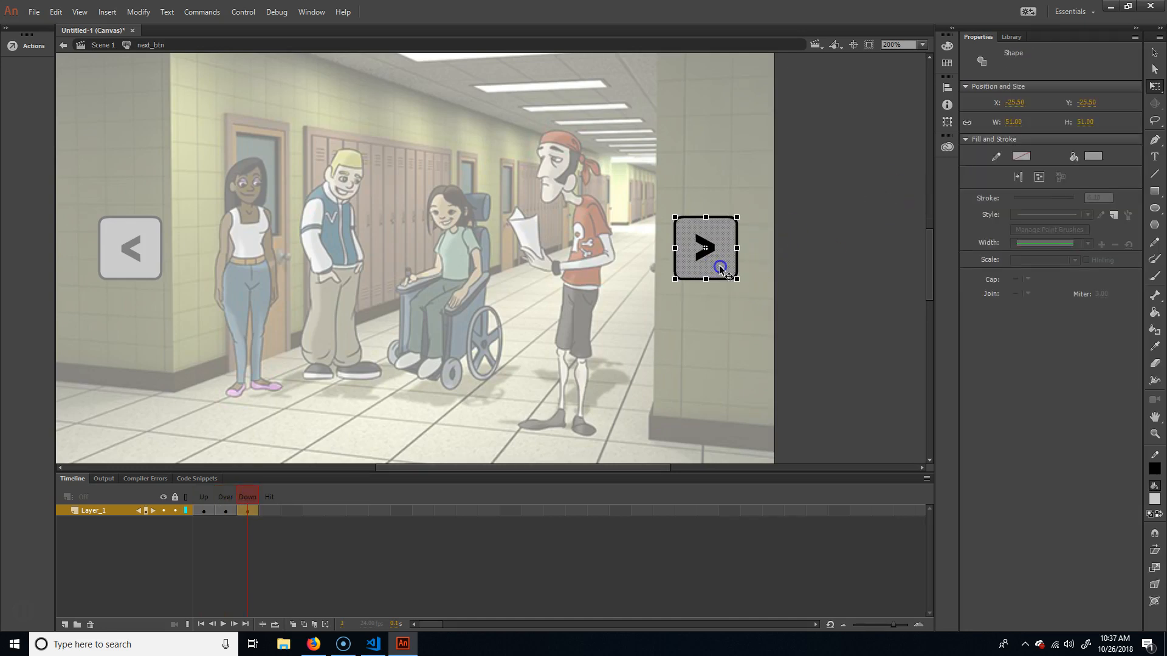
double_click(719, 266)
shift+click(712, 250)
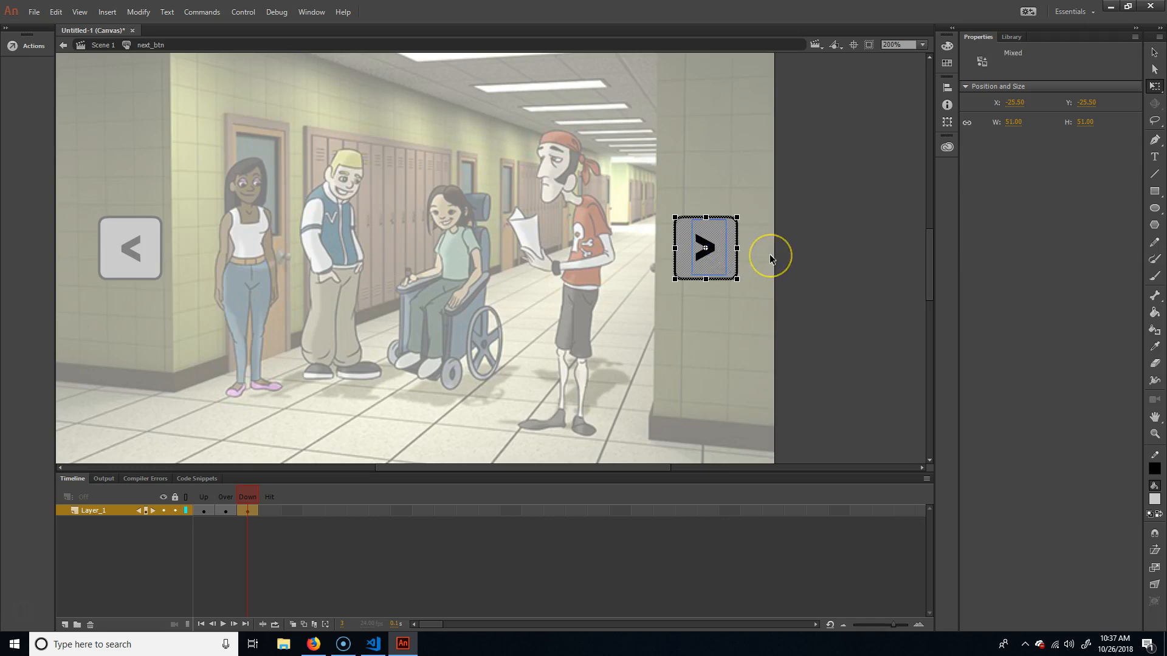
key(shift+Down)
key(shift+Up)
key(shift+Up)
key(shift+Down)
key(shift+Down)
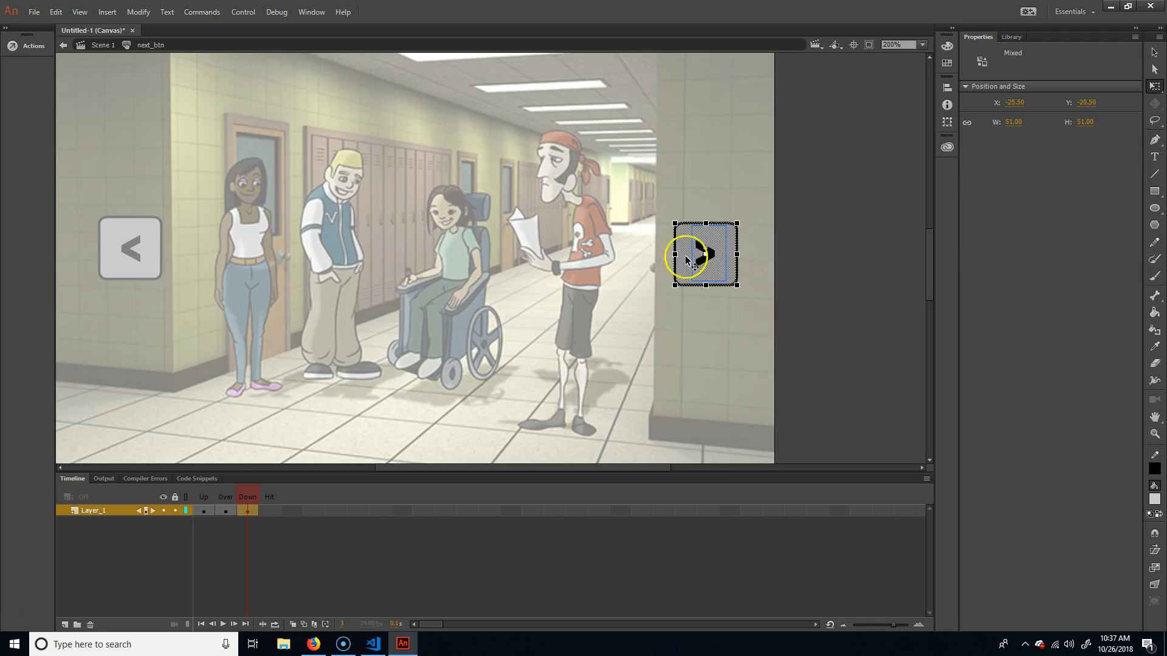
drag(226, 497, 260, 502)
click(869, 198)
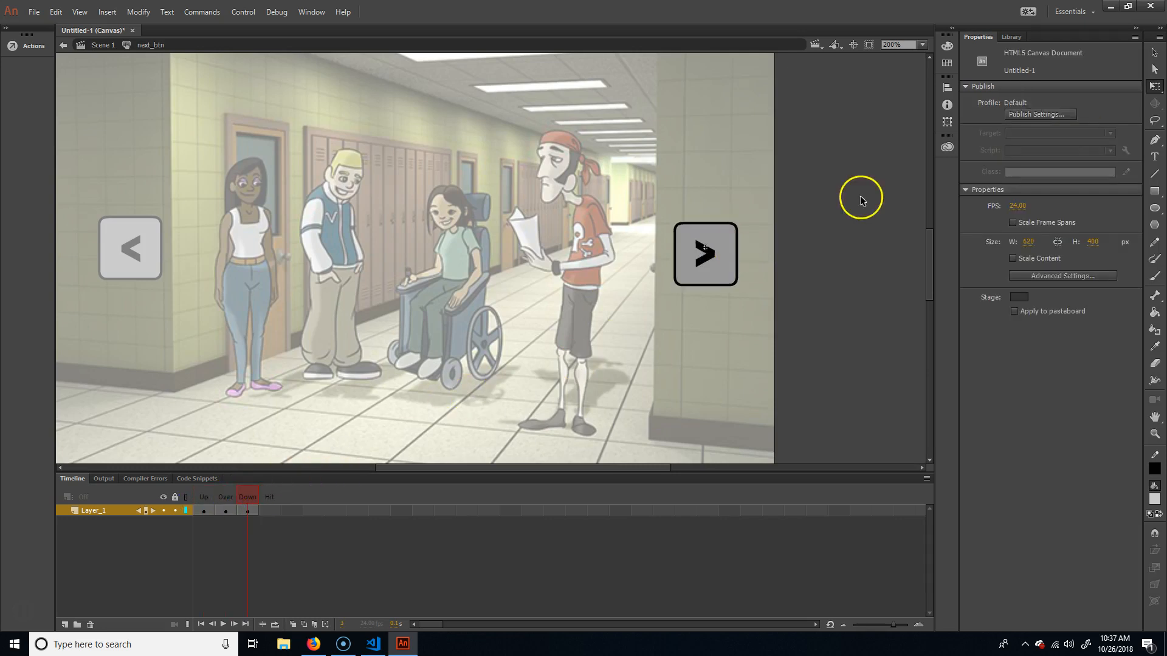
- Raise the whole Down frame artwork by 1.5 px and check the Down state
drag(834, 188, 628, 349)
key(Up)
key(Up)
key(Up)
mouse_move(252, 492)
mouse_down()
mouse_move(169, 494)
mouse_move(258, 499)
mouse_up()
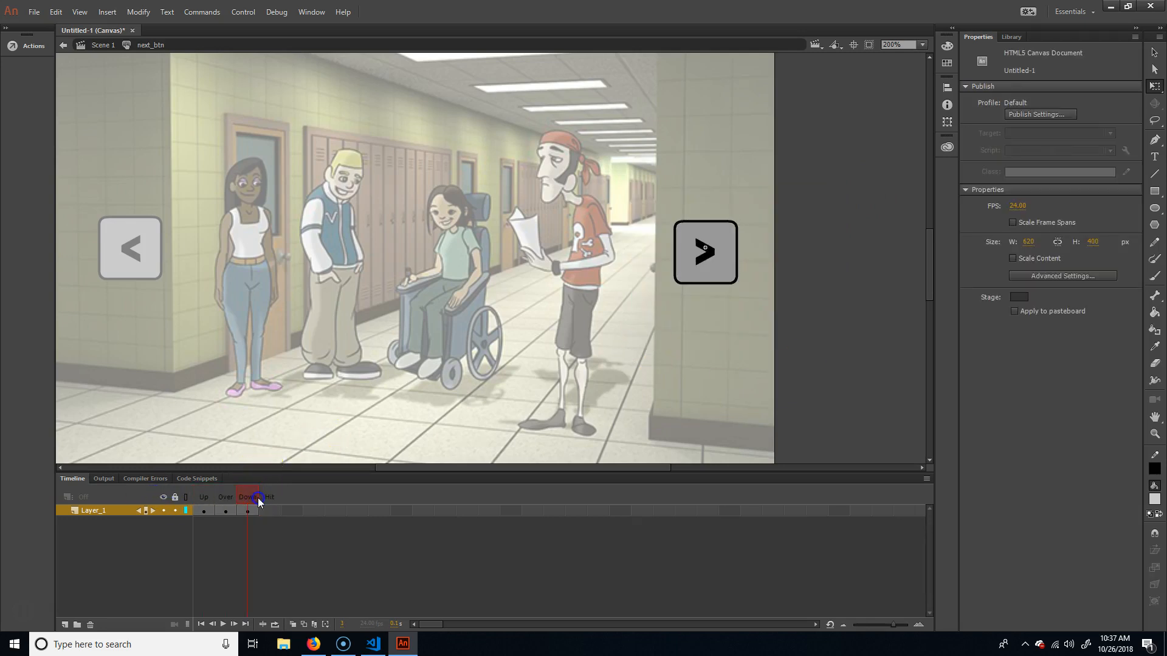
- Fill the box on the Down frame with dark gray and compare the Over and Down states
click(727, 269)
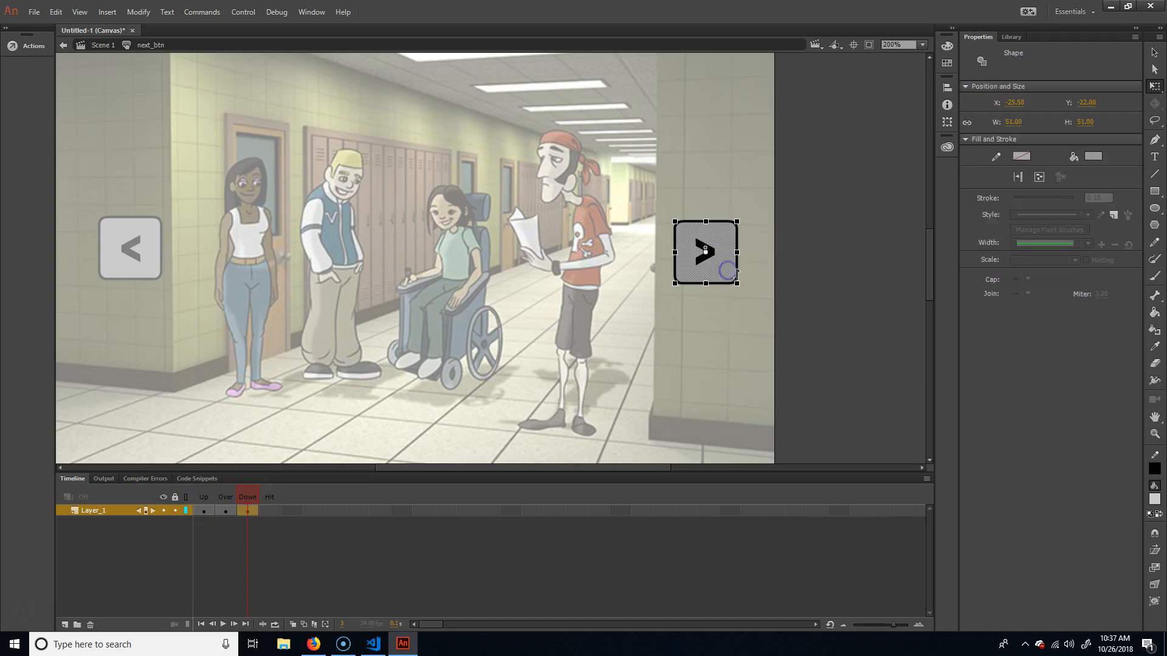
click(1093, 157)
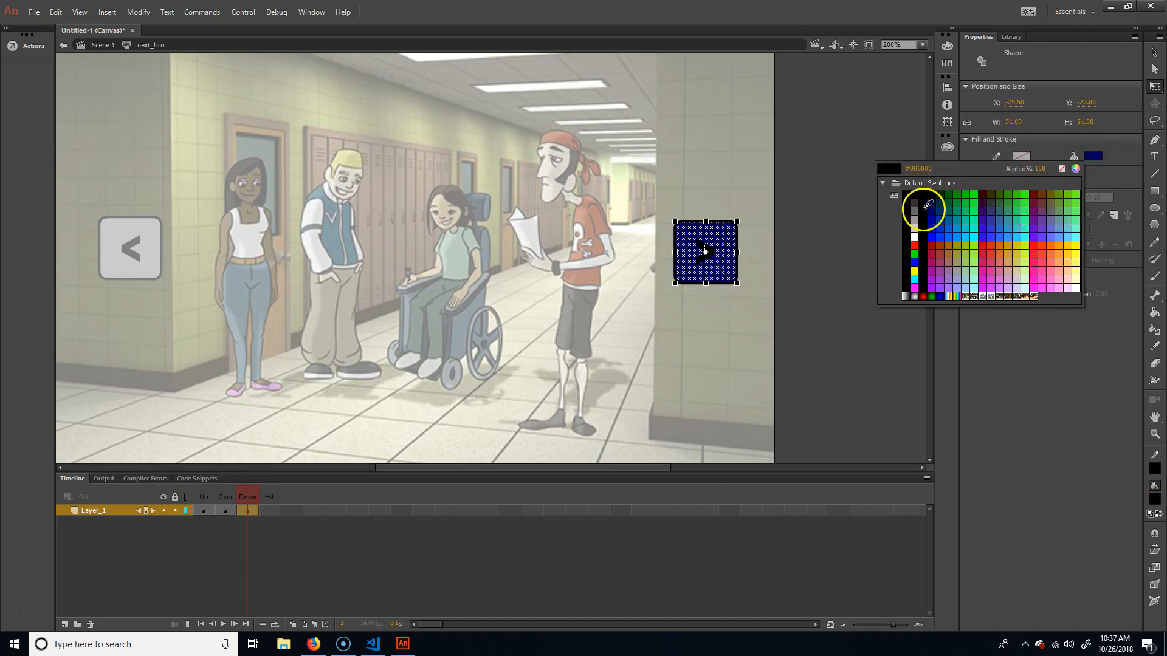
click(753, 293)
click(859, 268)
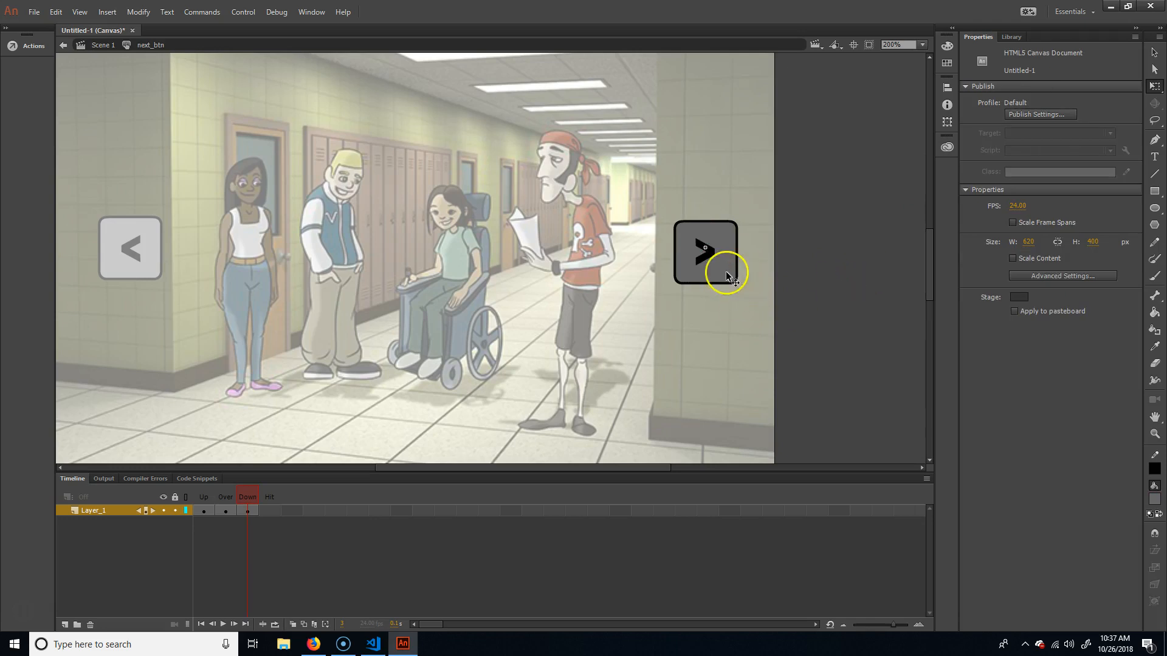
mouse_move(231, 497)
mouse_down()
mouse_move(188, 493)
mouse_move(231, 497)
mouse_up()
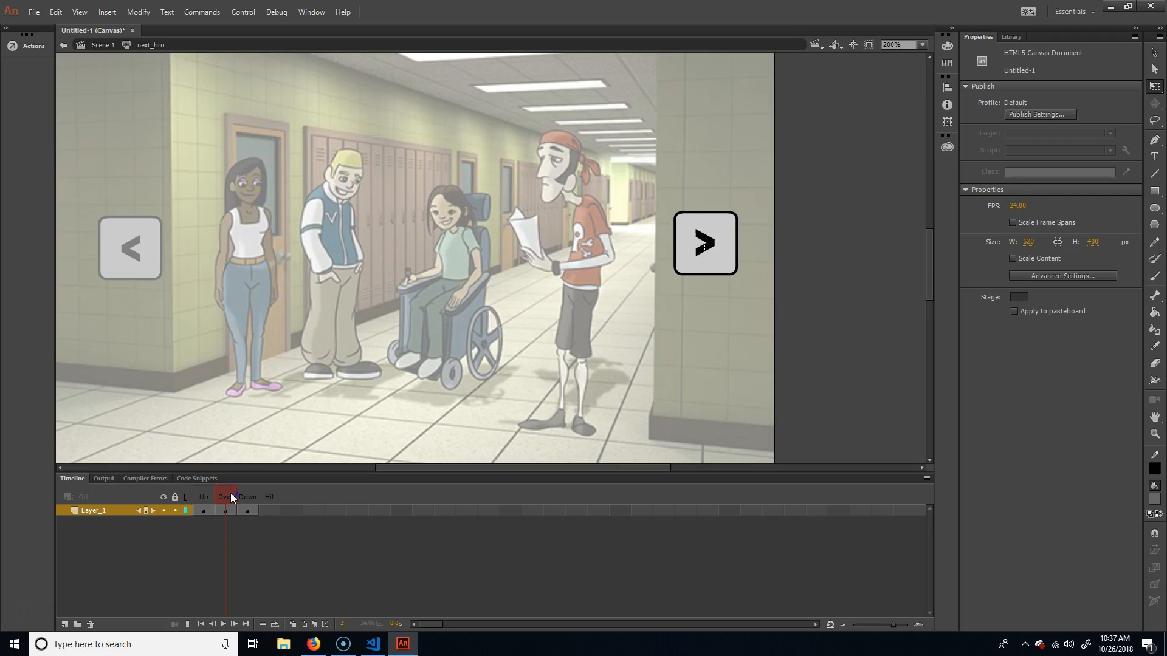
click(248, 498)
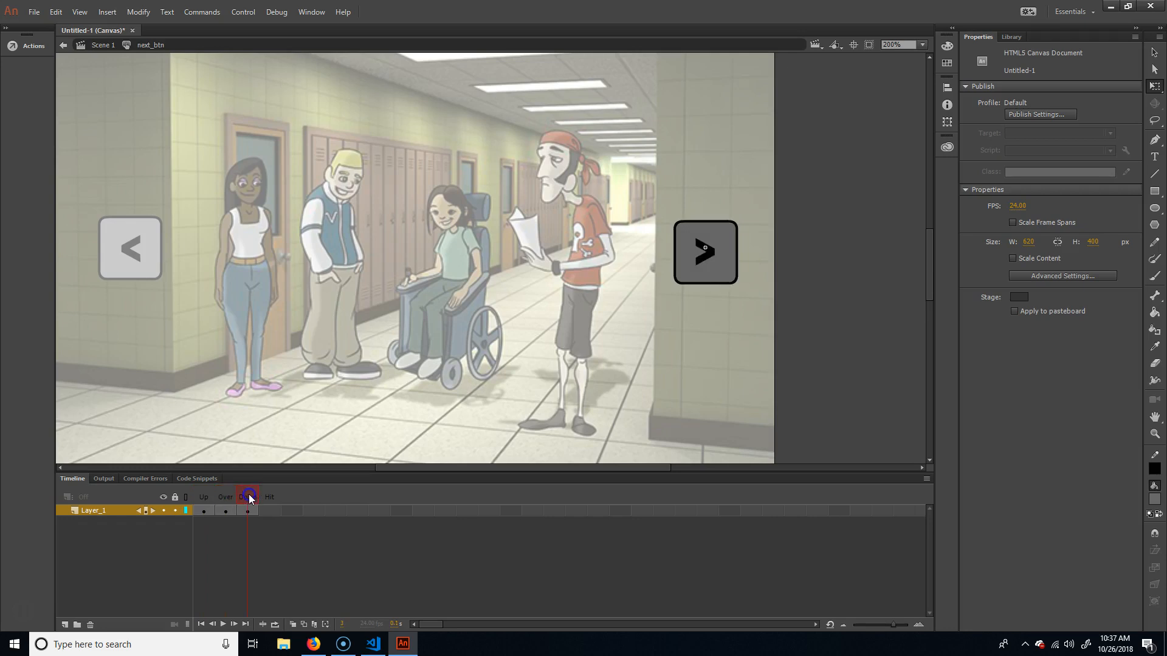
- Leave the next_btn symbol, test the movie in the browser and try the next button repeatedly through the photos
double_click(731, 320)
key(ctrl+Return)
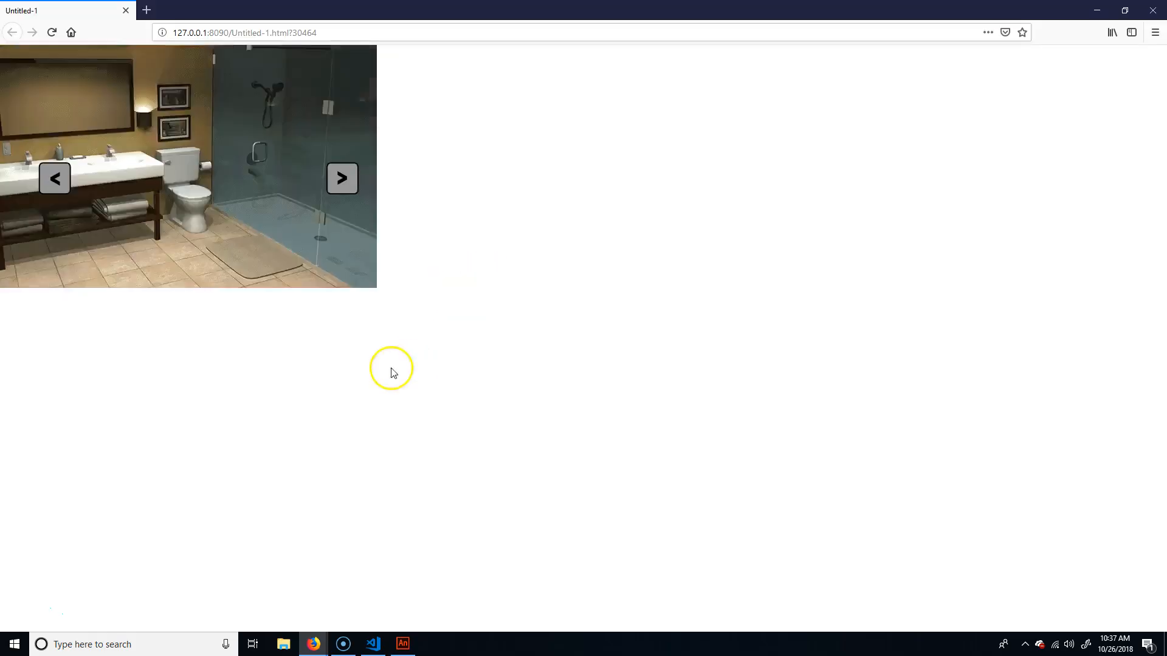
click(350, 186)
click(351, 188)
click(350, 189)
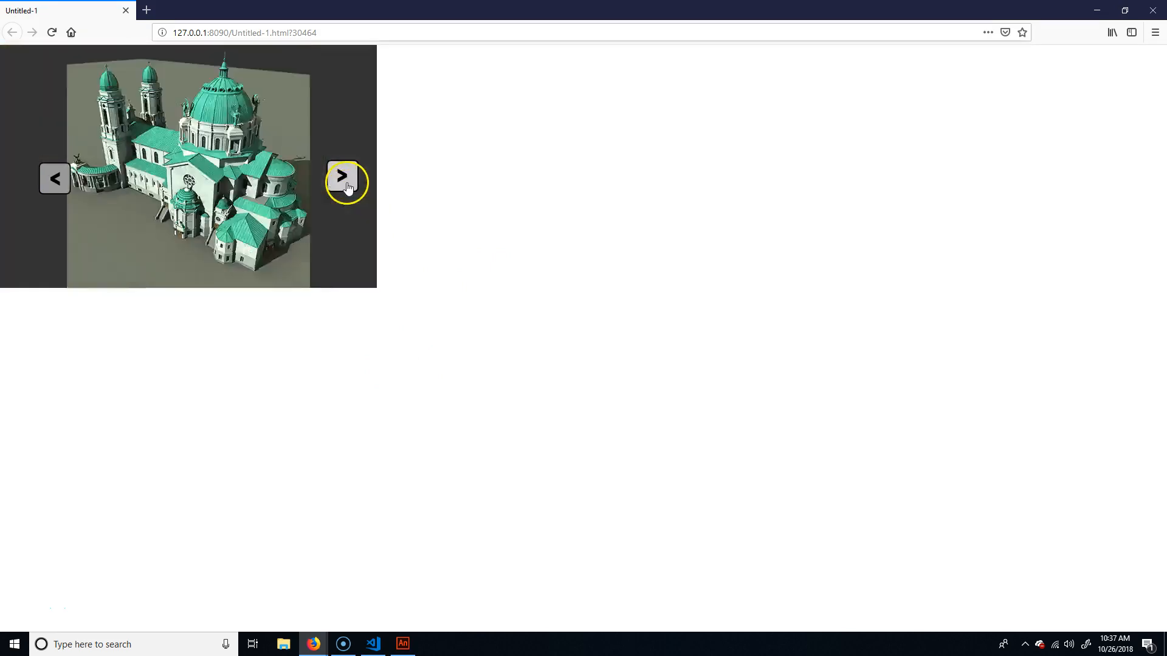
click(347, 183)
click(349, 186)
click(348, 186)
click(348, 184)
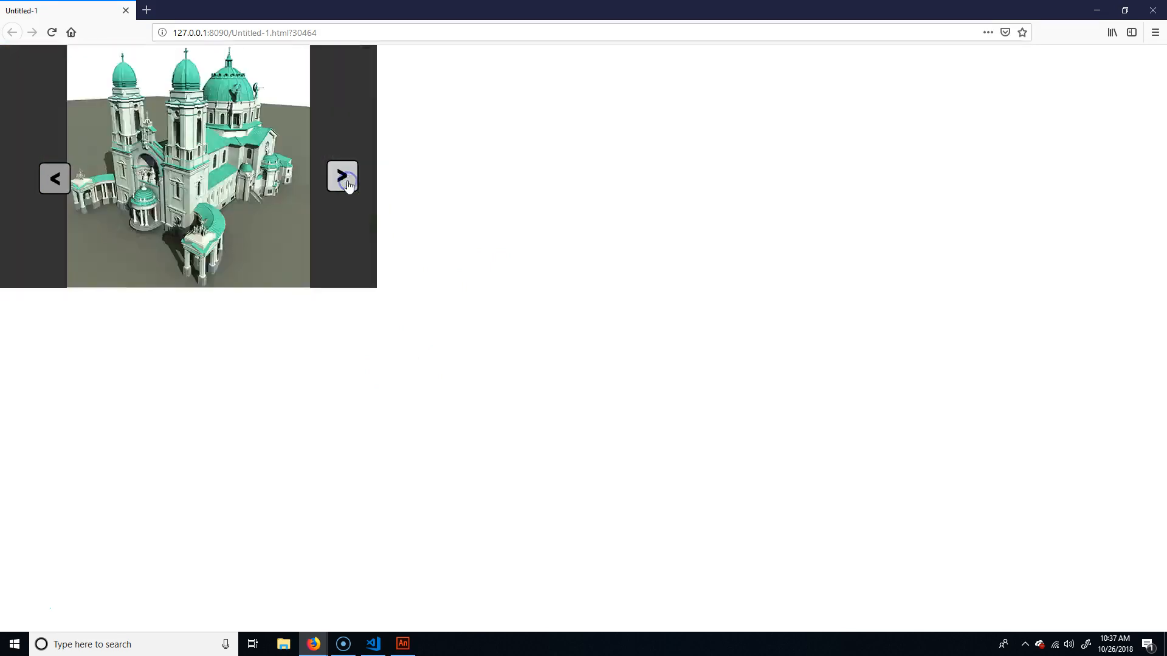
click(347, 183)
click(341, 185)
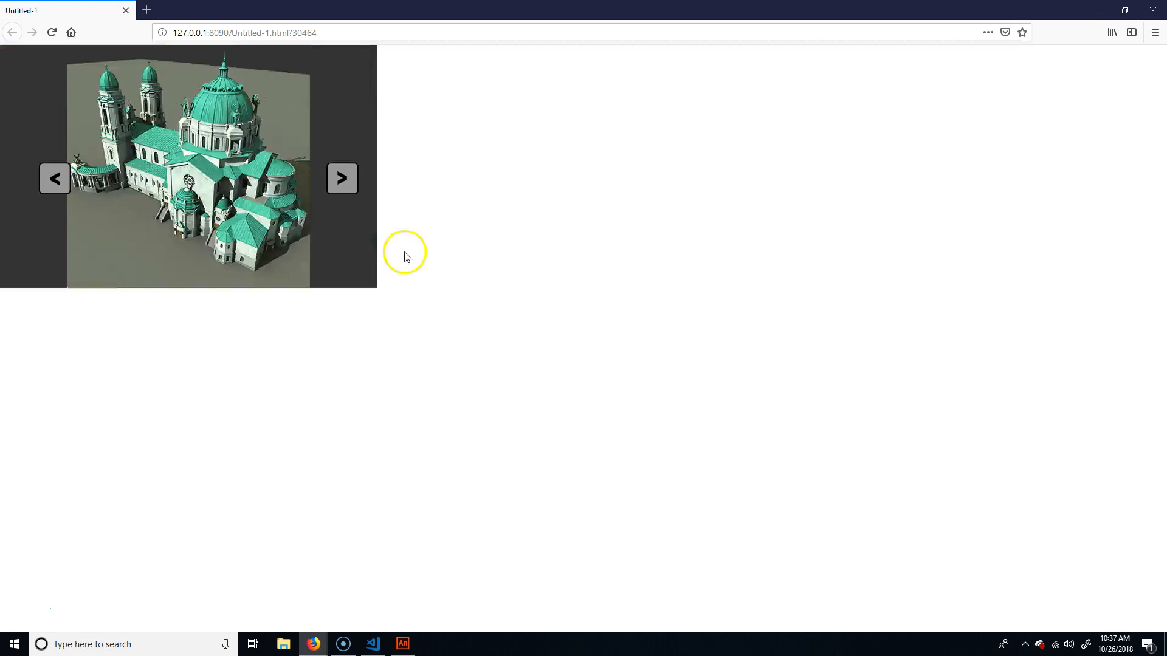
click(344, 189)
click(343, 187)
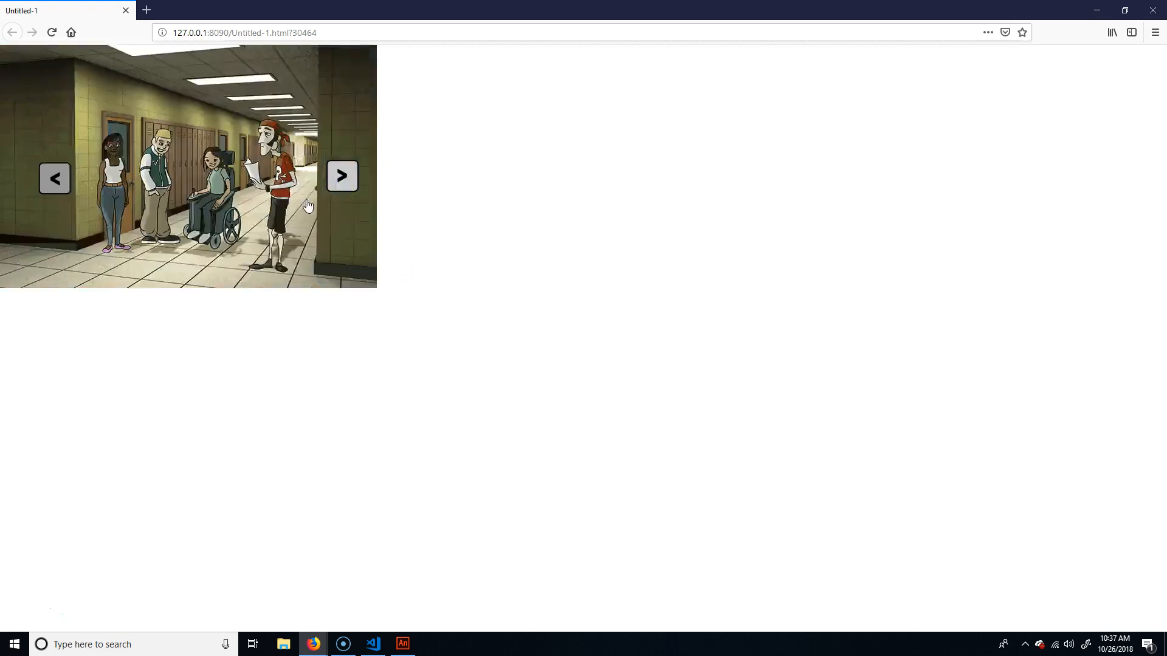
- Close the browser preview, open the prev_btn symbol for editing and show its timeline
click(1164, 13)
click(129, 263)
double_click(125, 265)
click(220, 357)
click(72, 478)
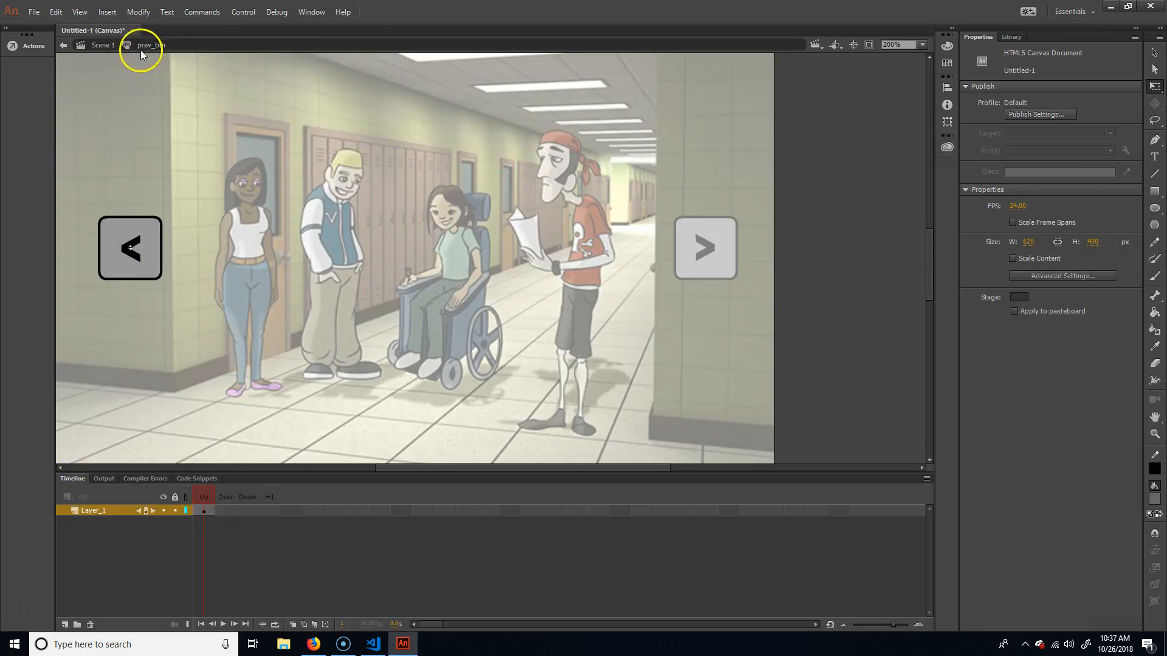
- Insert keyframes on the Over and Down frames of prev_btn and scrub through the button states
click(230, 512)
right_click(218, 513)
click(299, 258)
click(247, 512)
key(F6)
drag(236, 493, 195, 496)
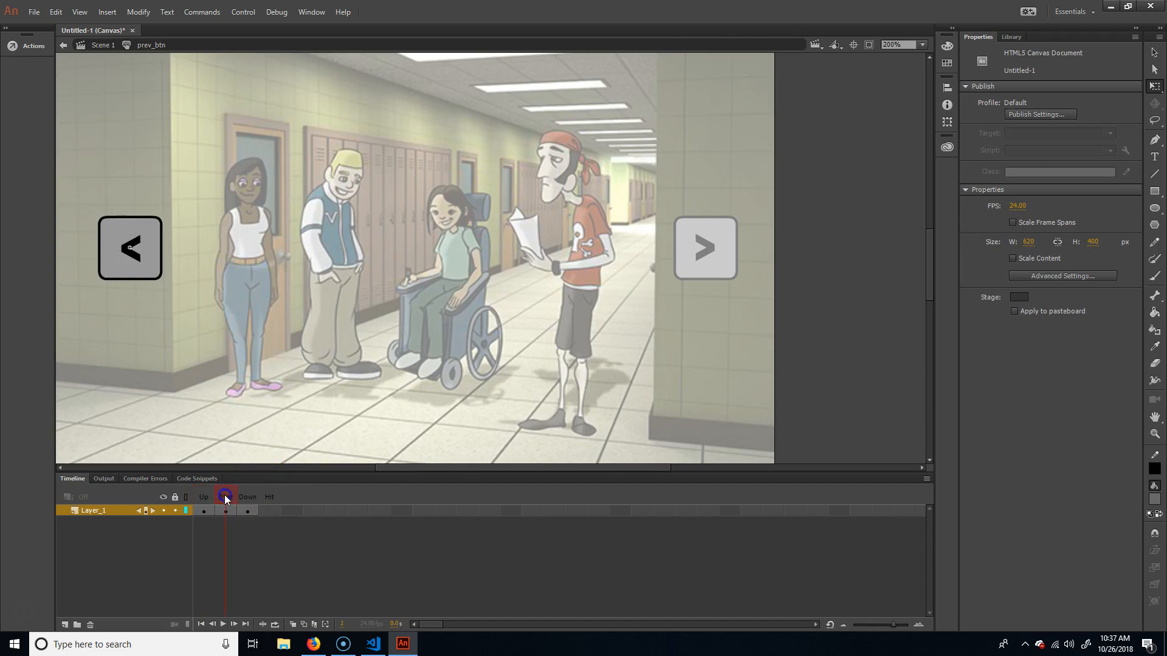
- On the Over frame of prev_btn, move the box, outline and "<" text up 4 px together
drag(195, 137, 39, 331)
key(Up)
key(Up)
key(Up)
key(Up)
- Fill the box on the Over frame of prev_btn with light gray
click(212, 292)
click(149, 257)
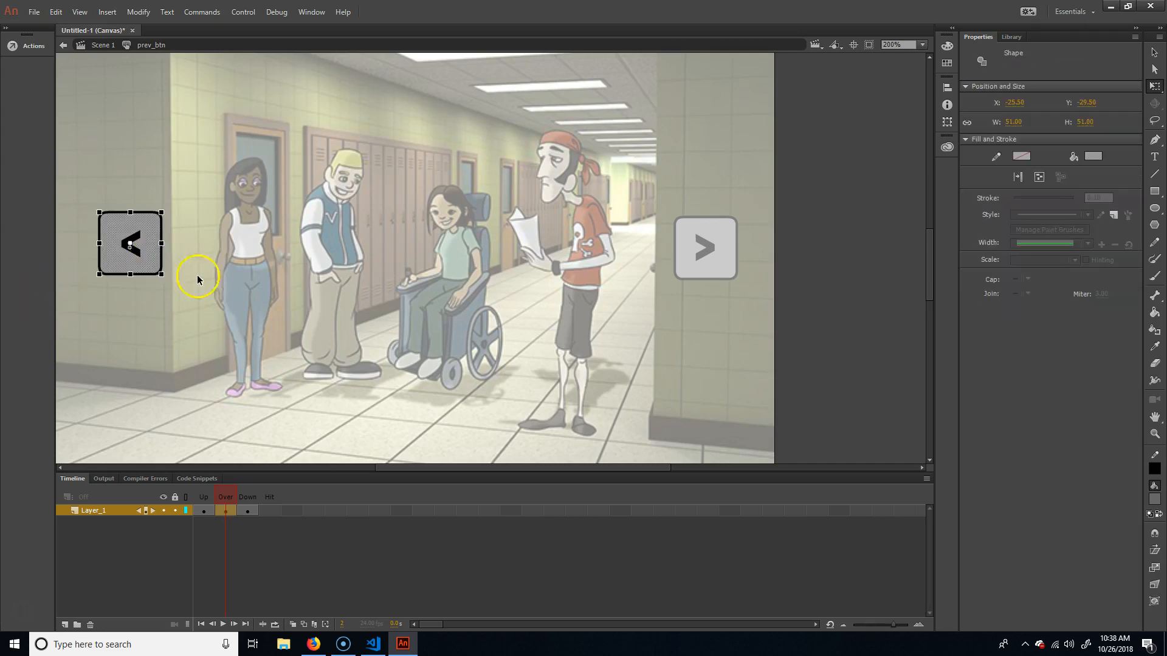
click(1077, 157)
click(894, 237)
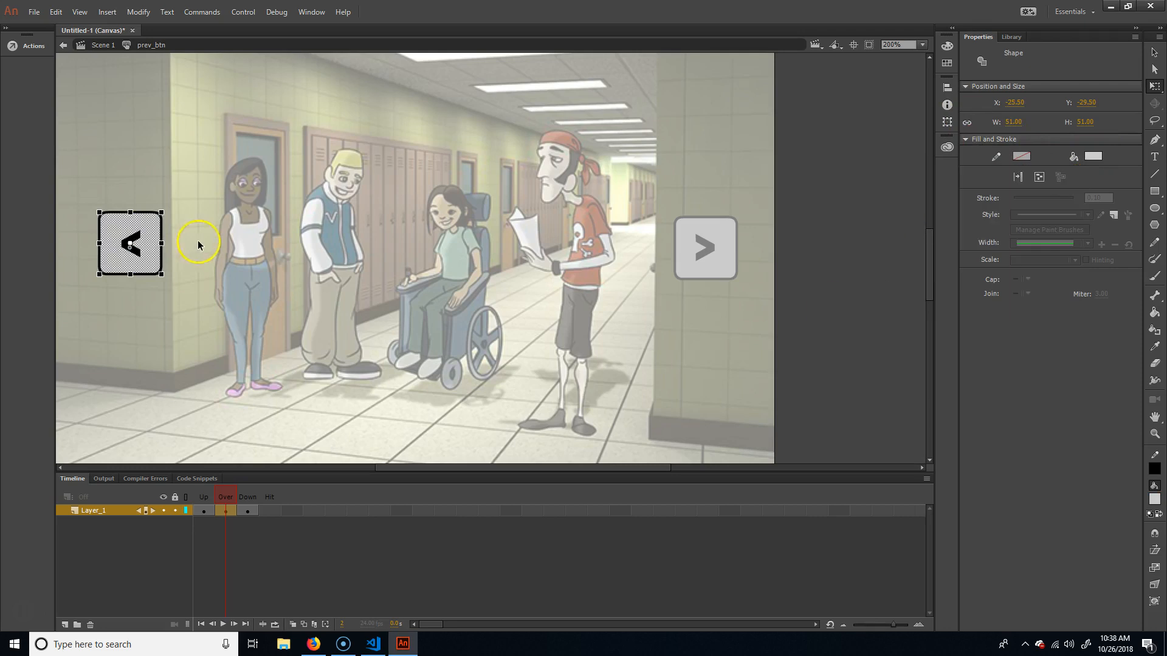
click(198, 245)
- On the Down frame of prev_btn, move the whole button artwork down 4 px
click(248, 498)
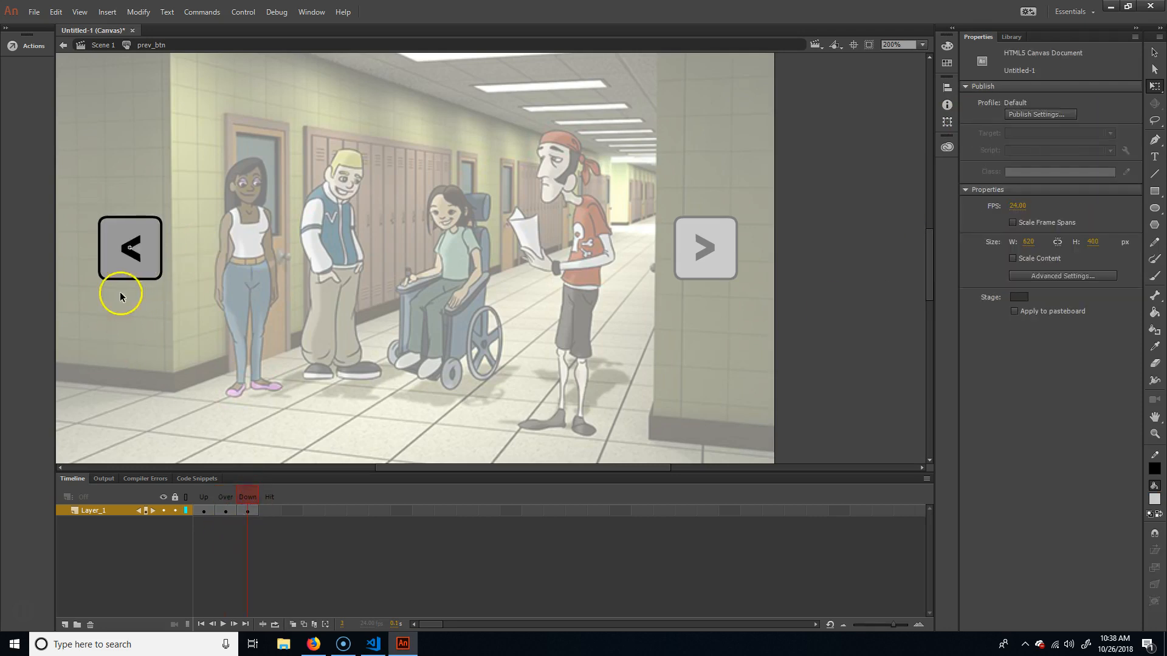
click(119, 267)
drag(225, 186, 7, 366)
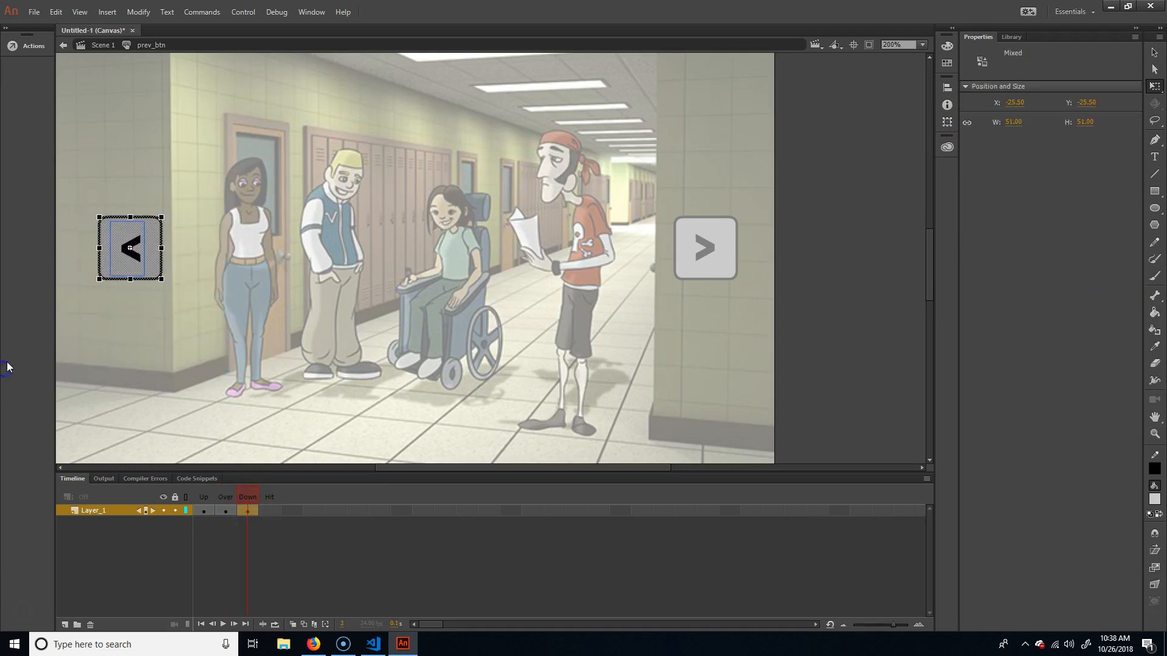
key(Down)
key(Down)
key(Down)
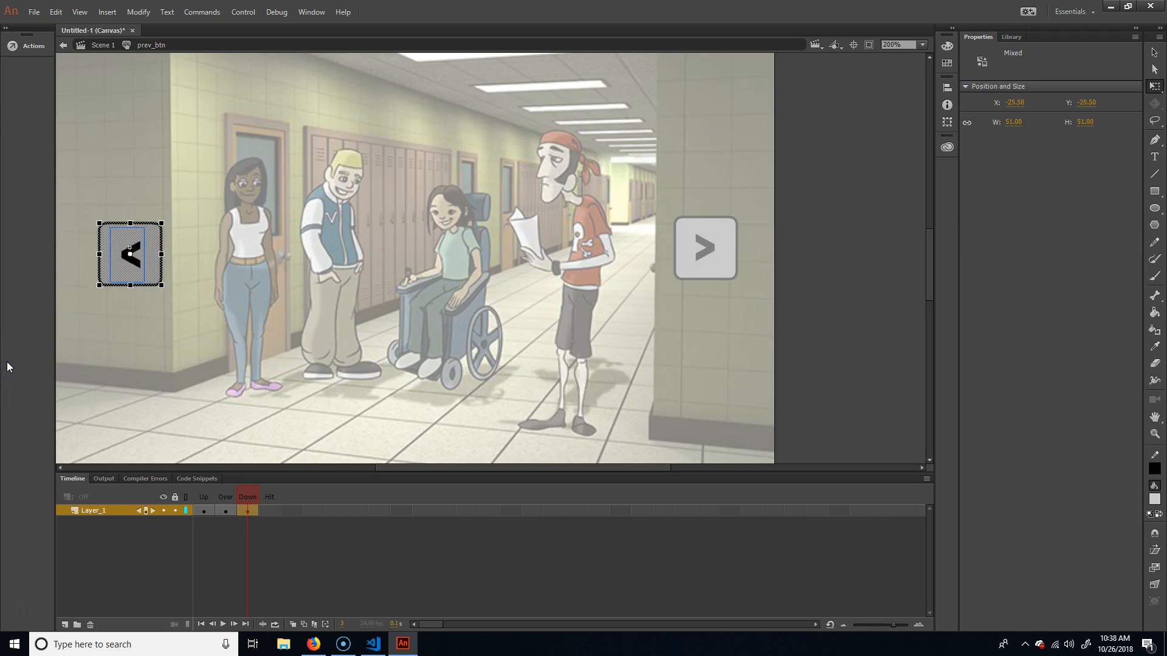
click(246, 260)
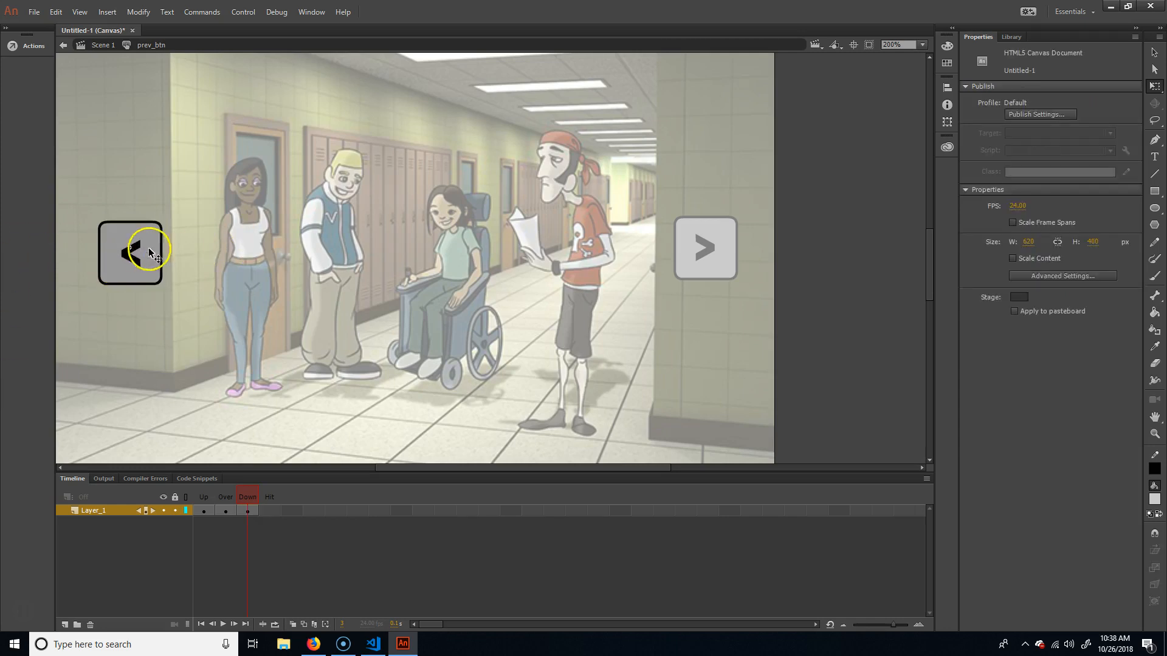
- Fill the box on the Down frame of prev_btn with a darker gray and compare the button states
click(143, 247)
click(1094, 156)
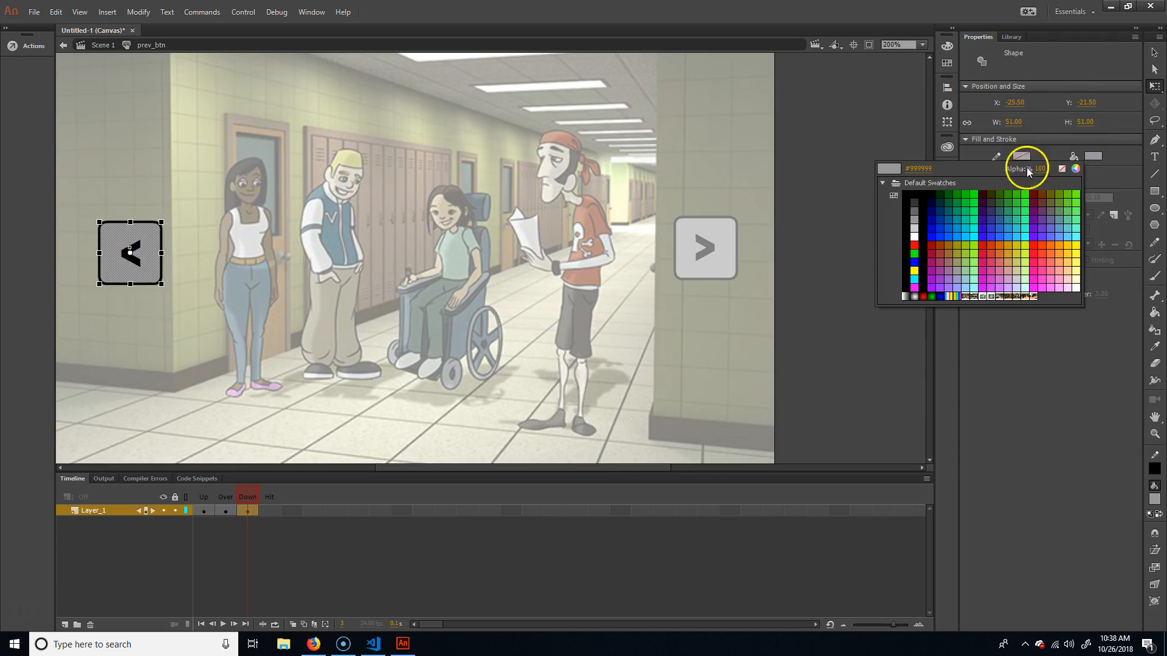
key(Escape)
click(366, 355)
drag(222, 491, 152, 480)
- Return to Scene 1, test the movie in the browser with the previous button, and go back to the main timeline
click(115, 46)
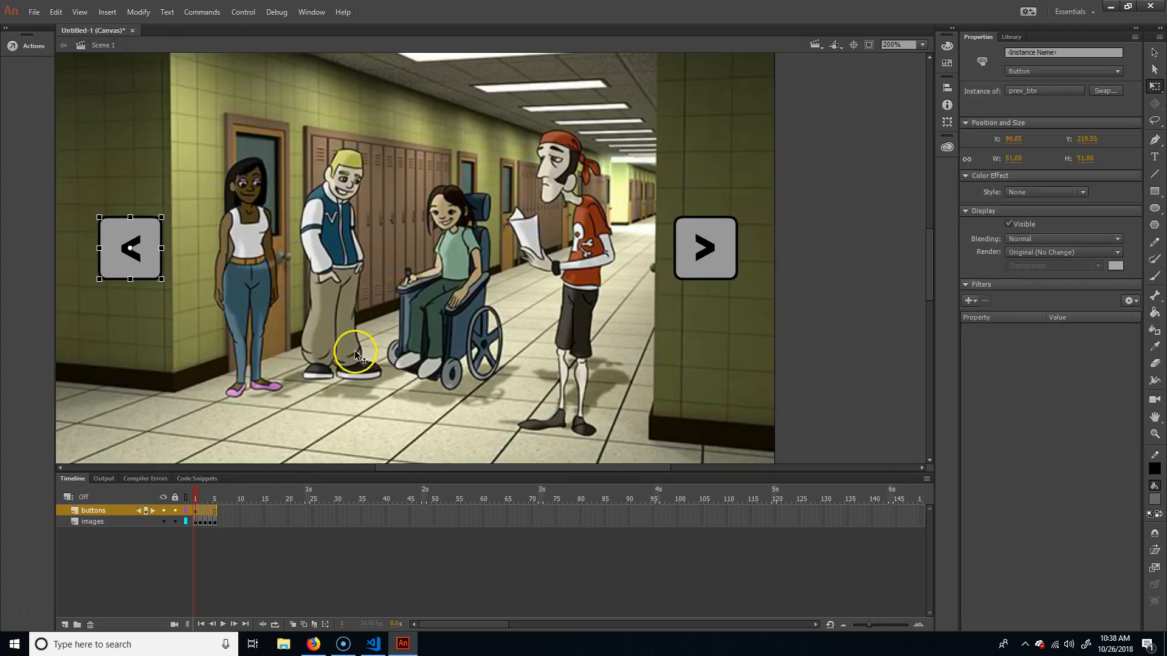
key(ctrl+Return)
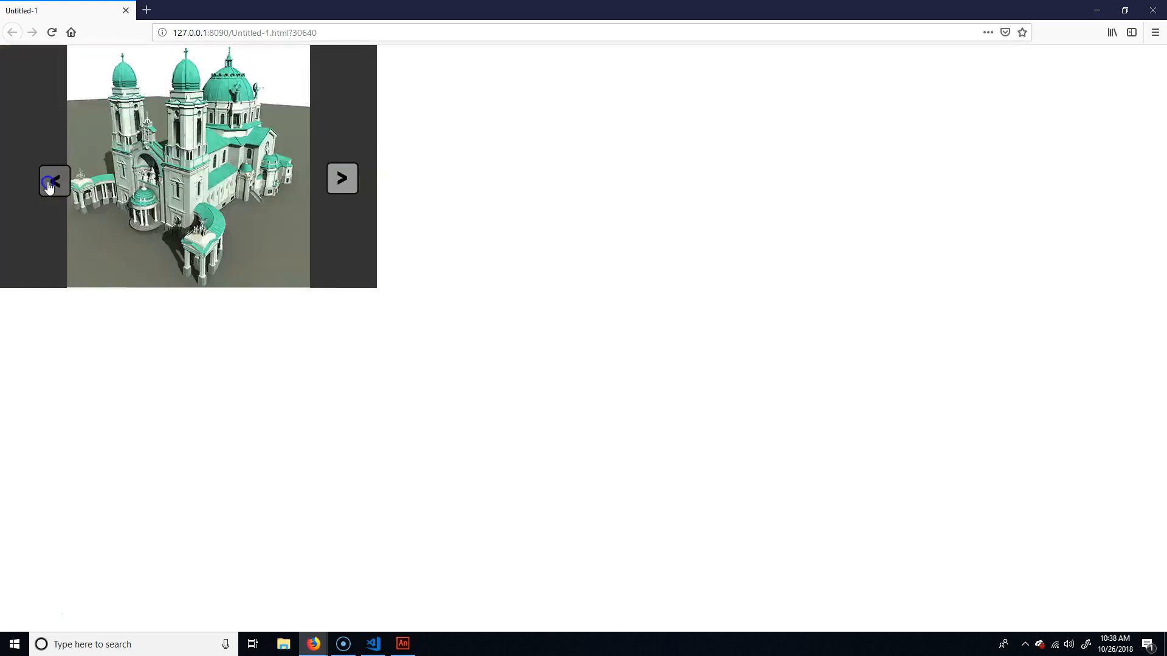
click(1152, 11)
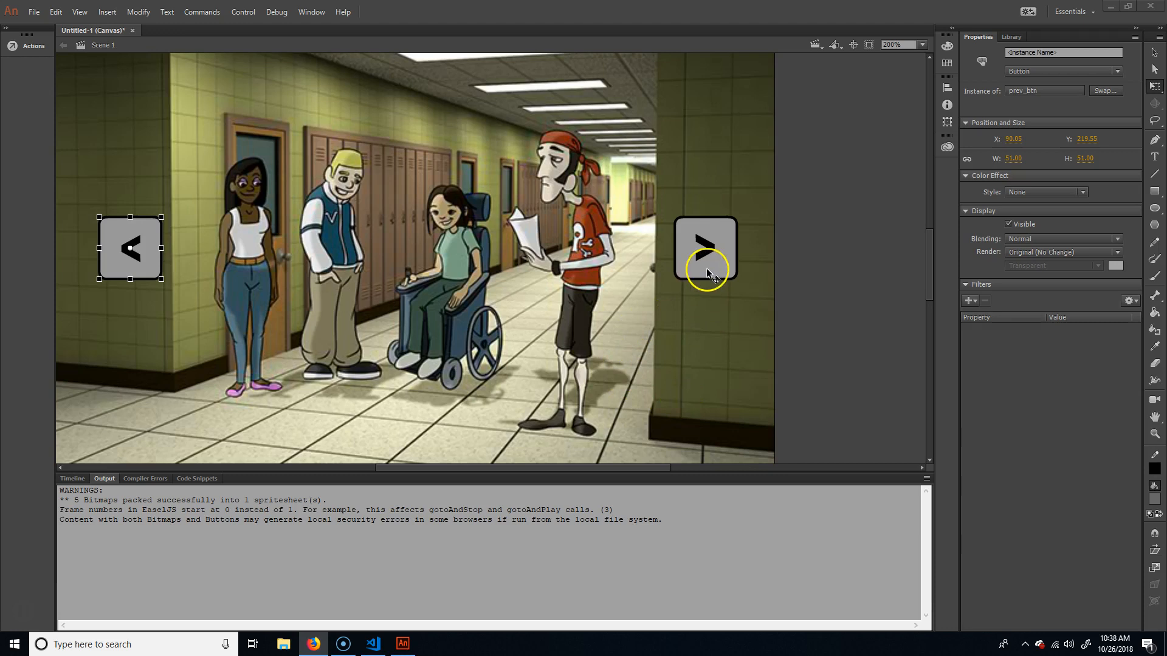
click(73, 478)
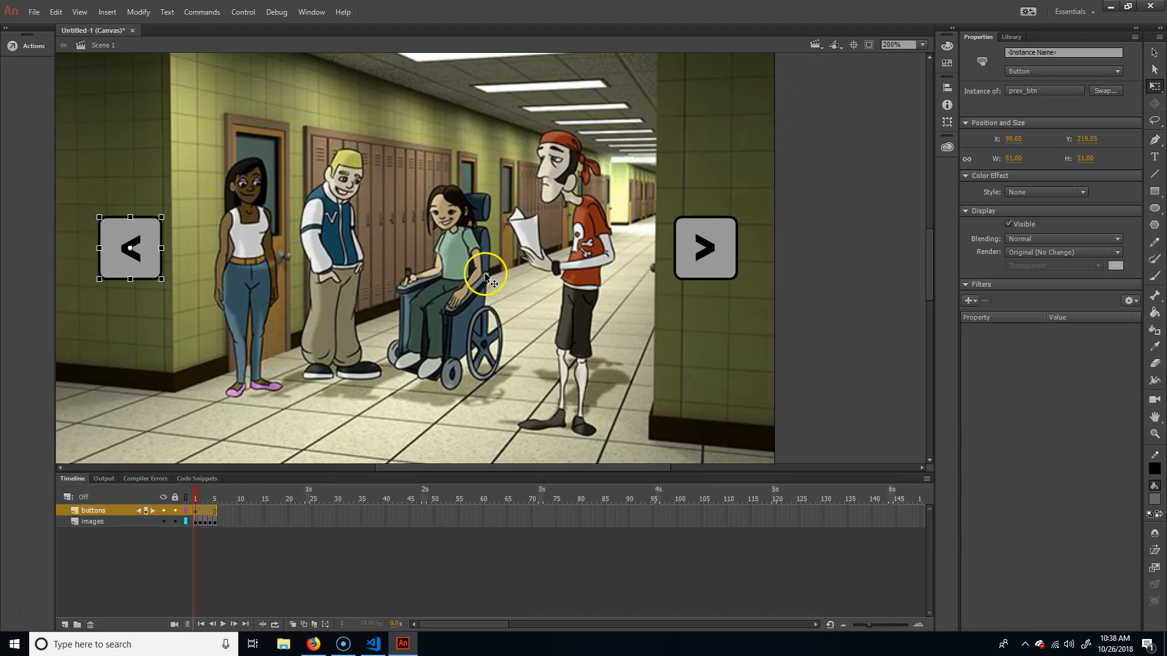
drag(448, 283, 523, 291)
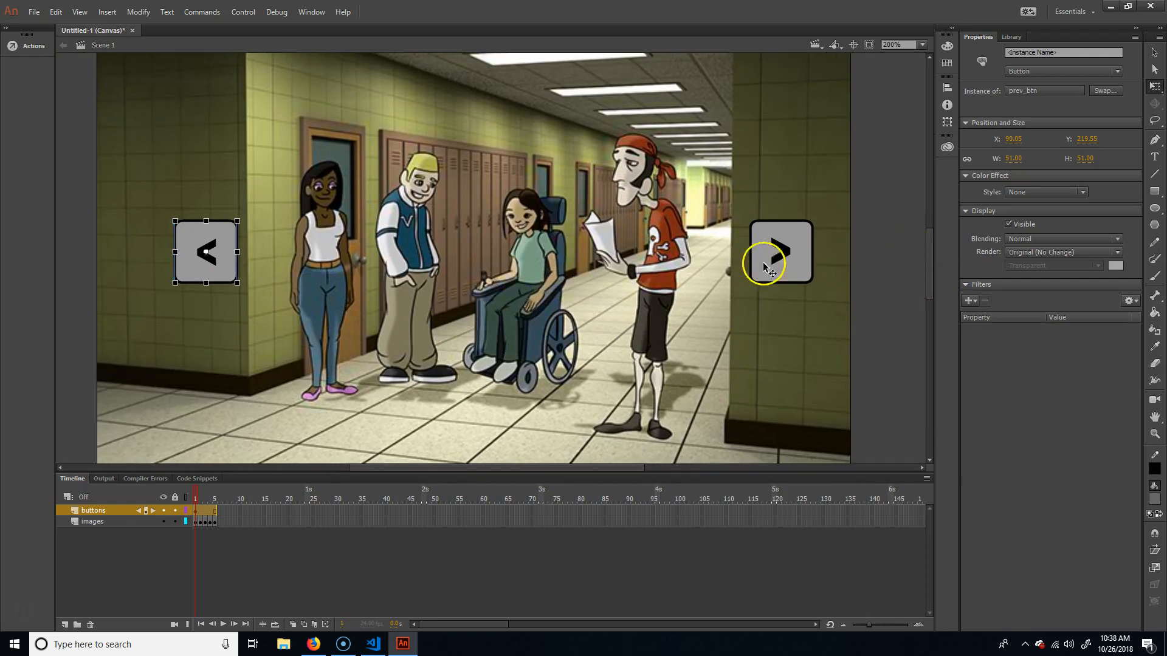
click(889, 231)
scroll(644, 254, down, 2)
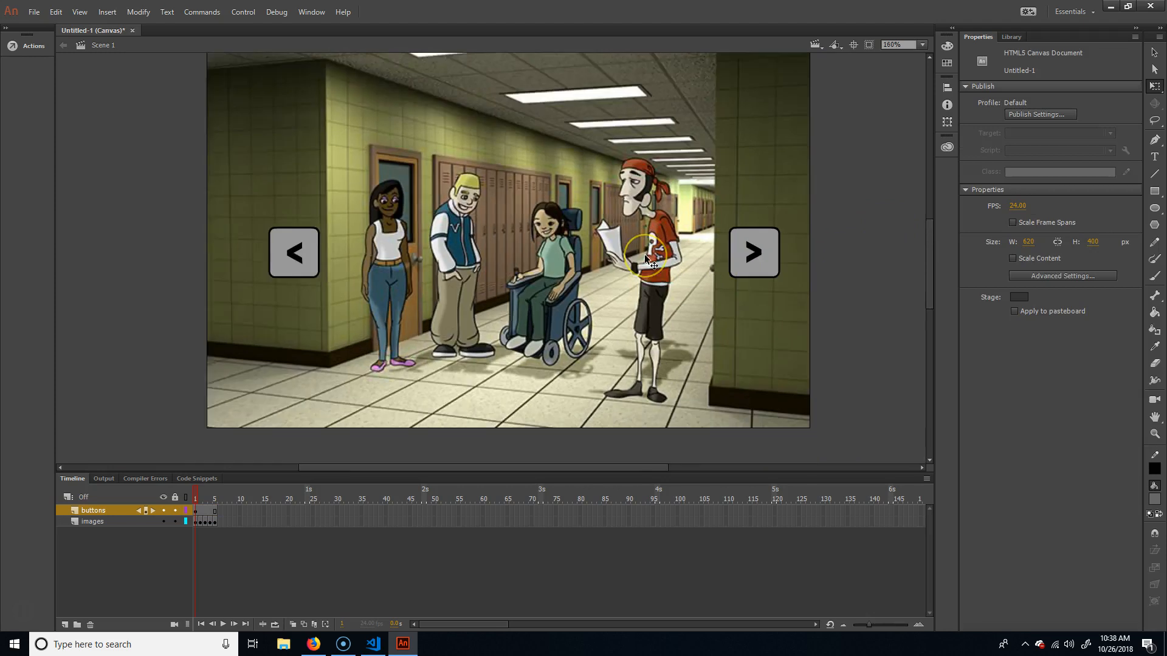
scroll(644, 254, up, 1)
drag(759, 172, 687, 193)
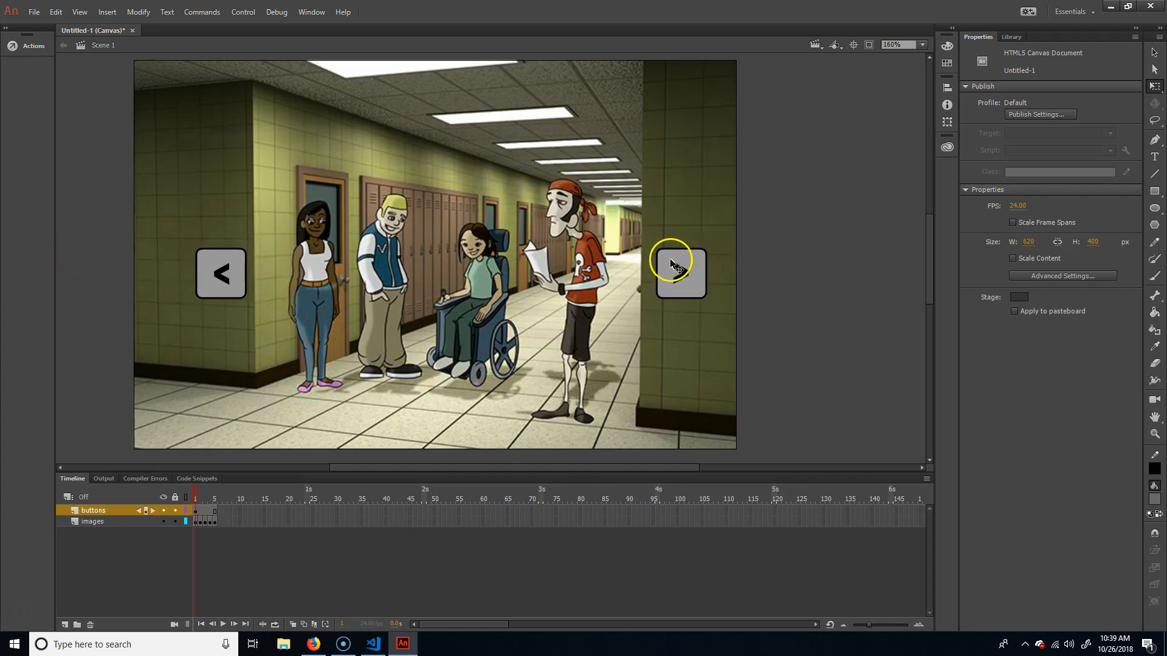
mouse_move(195, 494)
mouse_down()
mouse_move(220, 500)
mouse_move(186, 502)
mouse_up()
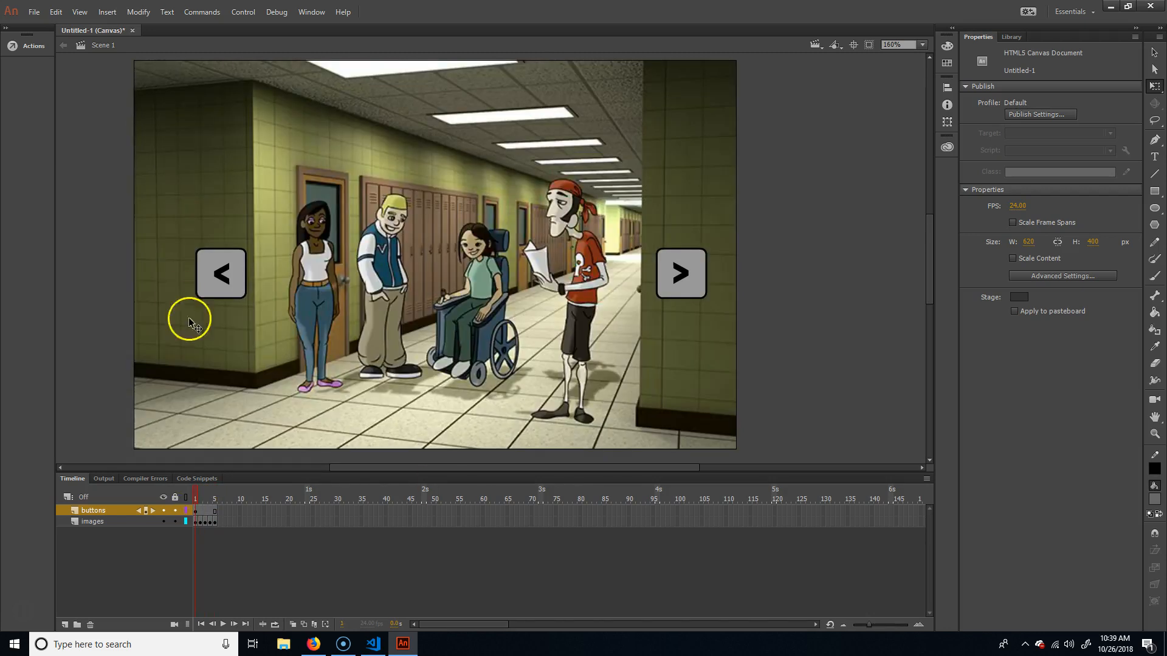